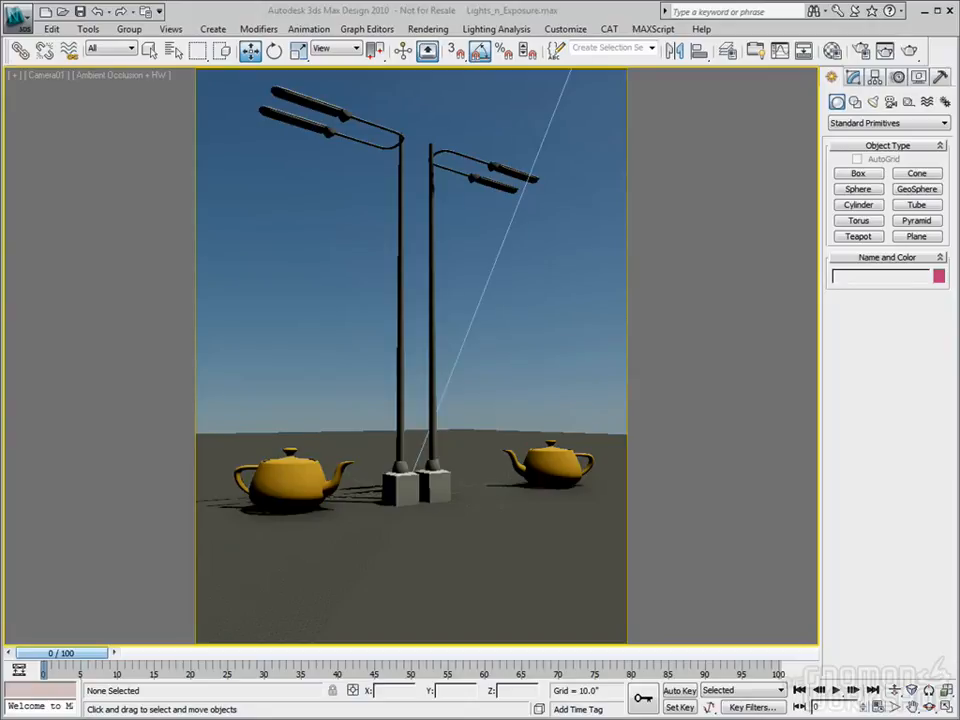
# Examine the street-lamp scene in the maximized camera and Left viewports, and return to the four-viewport layout
pyautogui.click(943, 705)
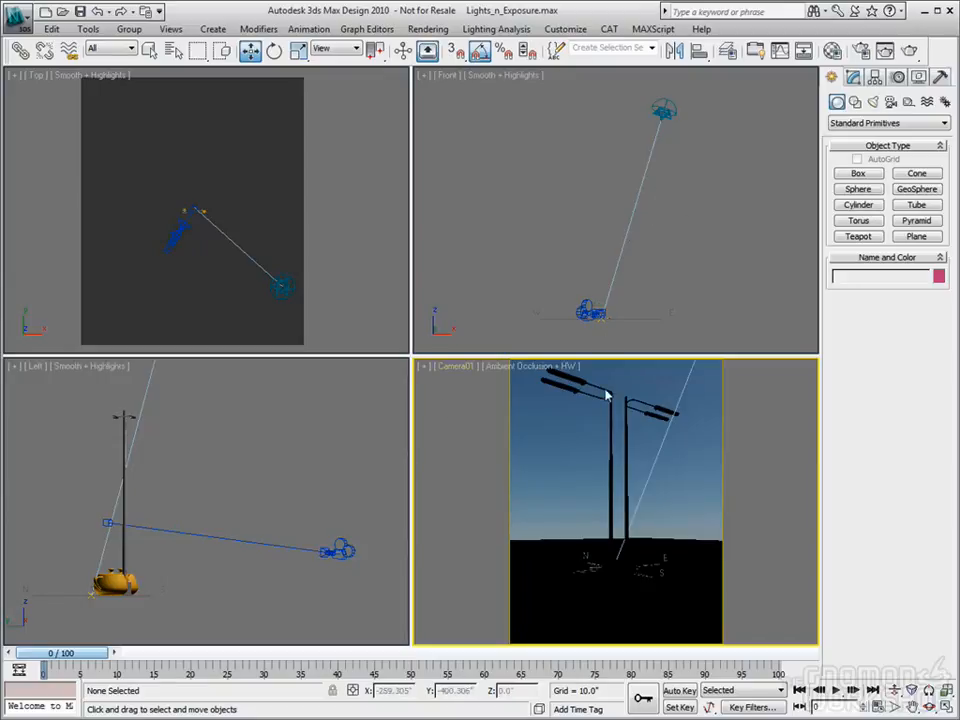
pyautogui.hotkey('alt', 'w')
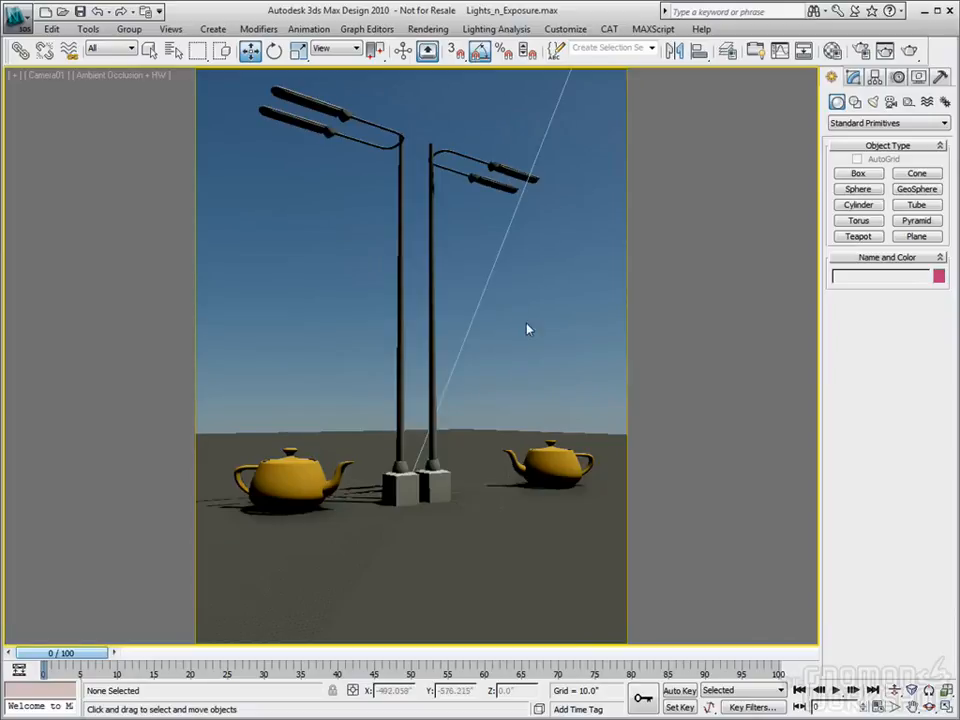
pyautogui.hotkey('alt', 'w')
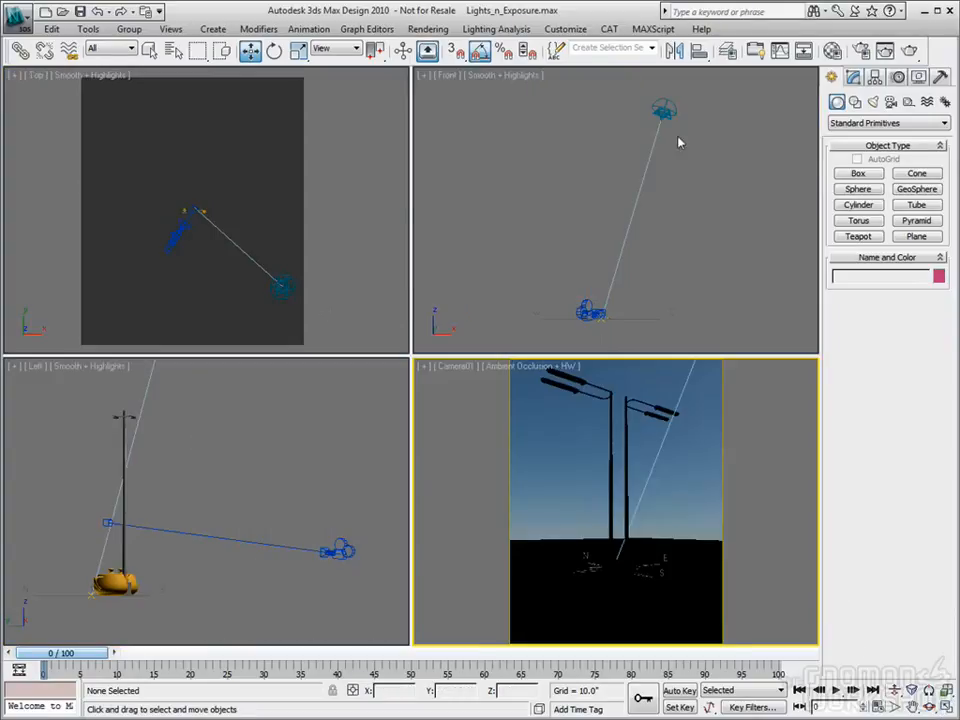
pyautogui.click(214, 489)
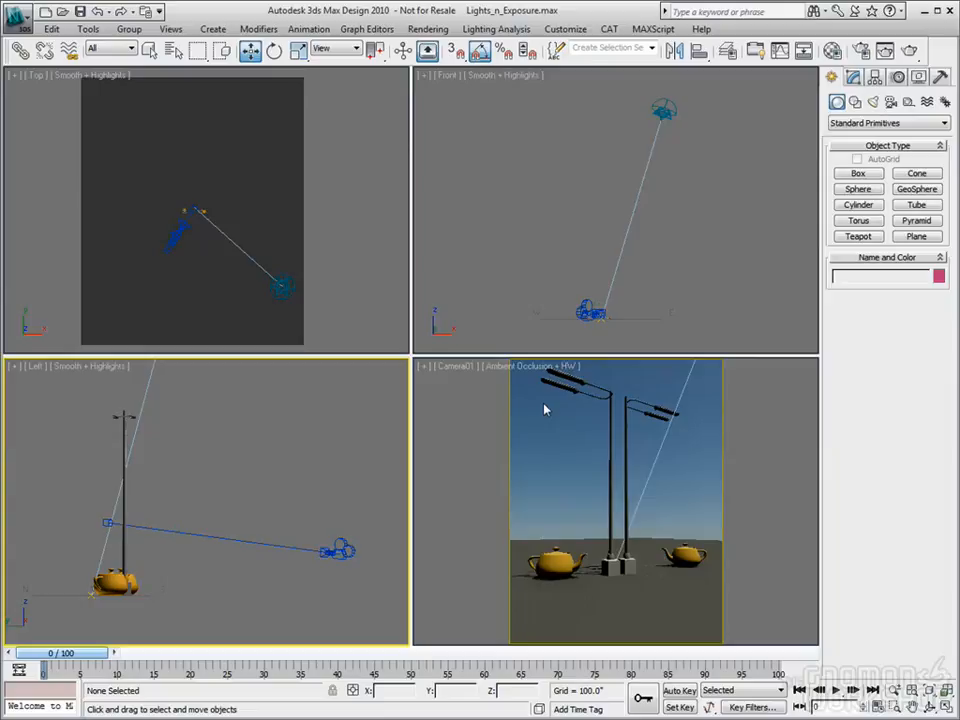
pyautogui.hotkey('alt', 'w')
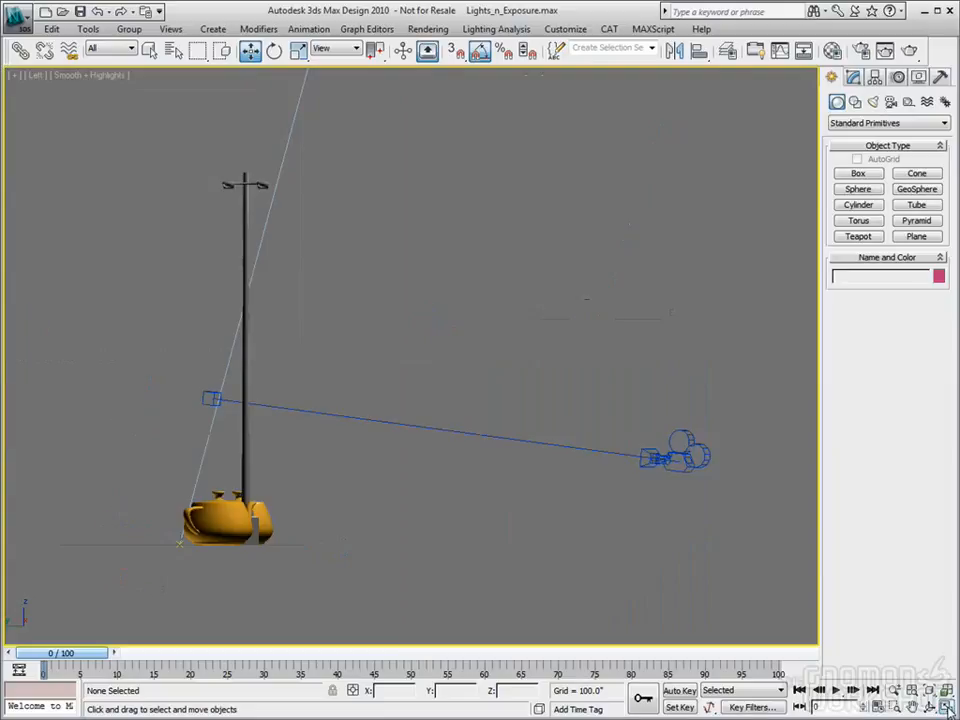
pyautogui.click(945, 706)
pyautogui.rightClick(638, 502)
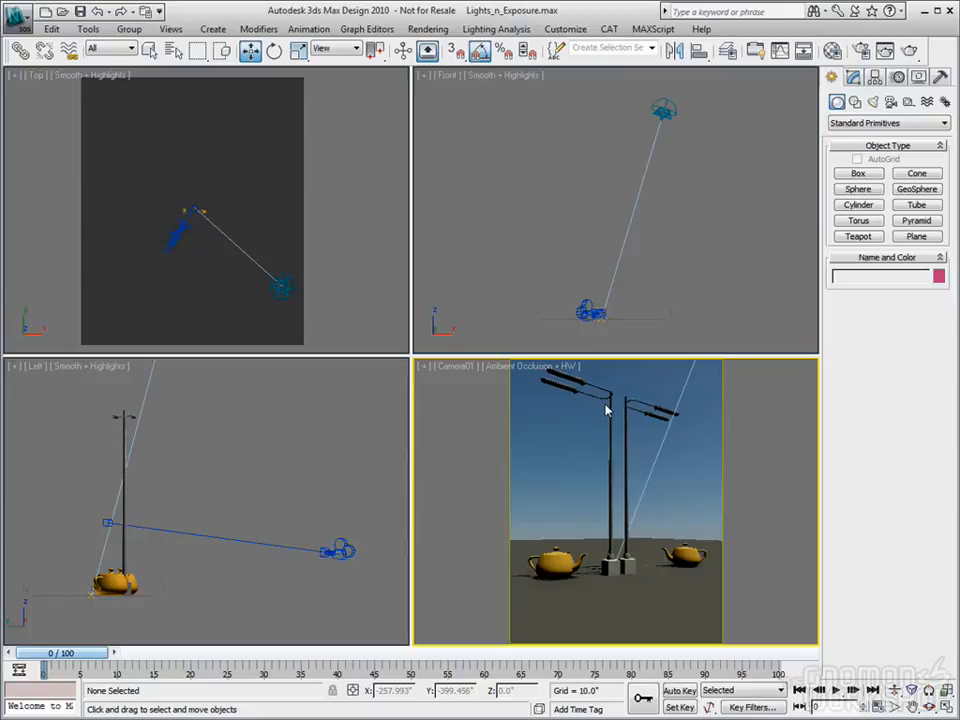
# Create a photometric Free Light in the Top view beside the left street lamp's arms
pyautogui.click(242, 193)
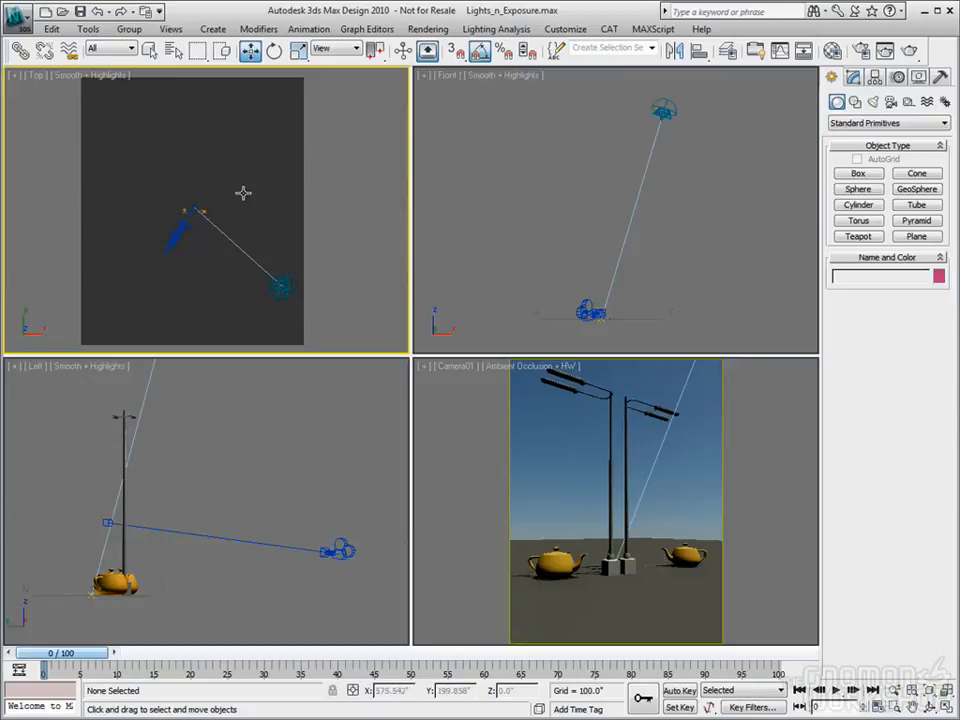
pyautogui.scroll(8, 189, 210)
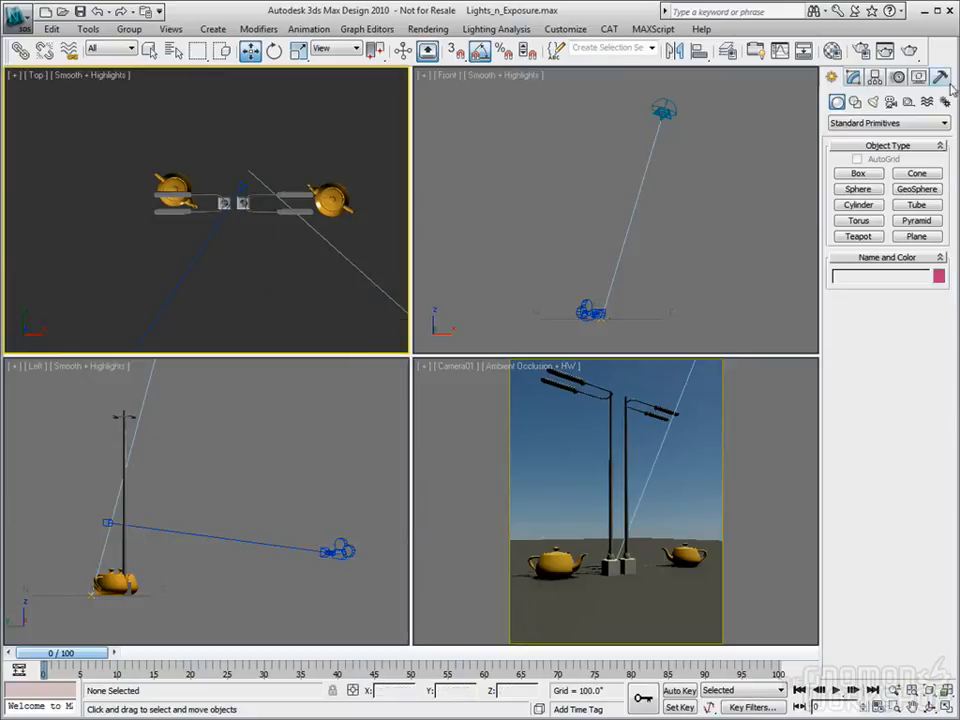
pyautogui.click(873, 101)
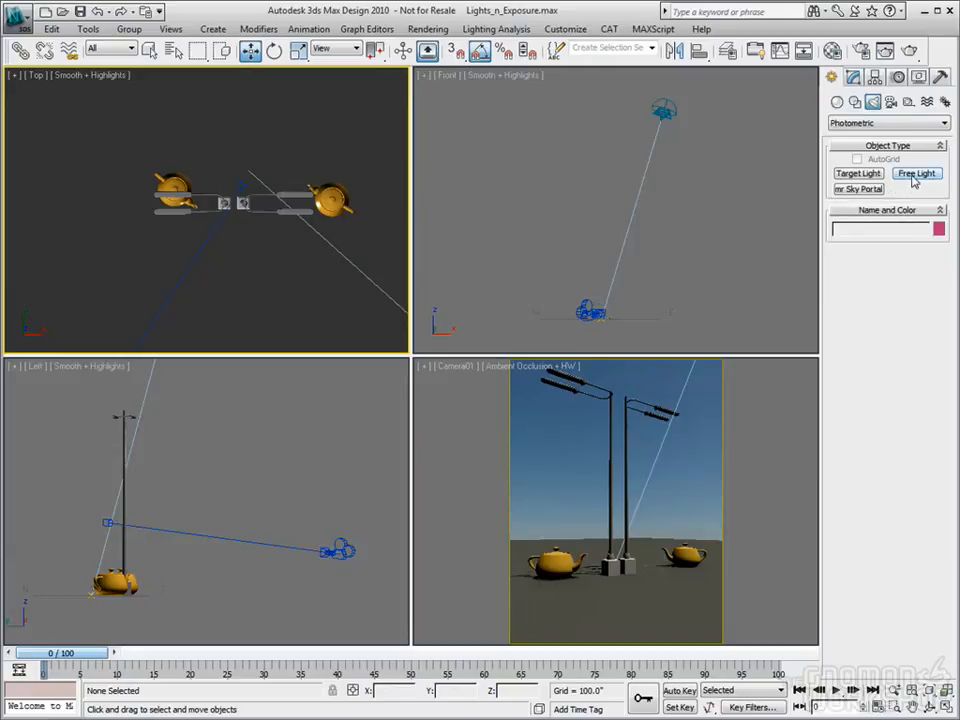
pyautogui.click(913, 178)
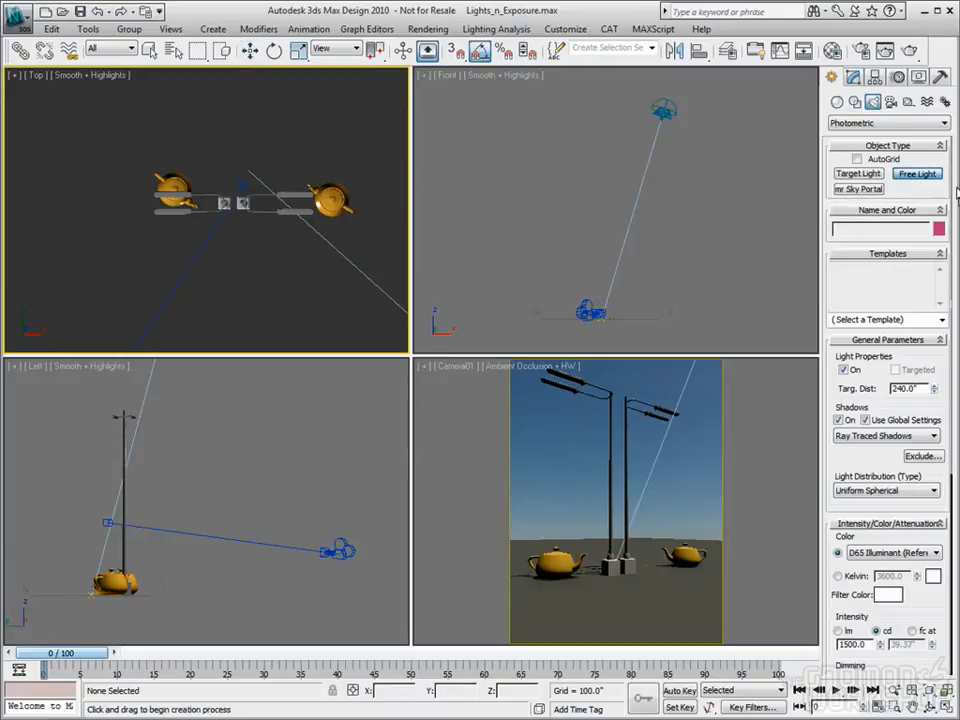
pyautogui.click(170, 231)
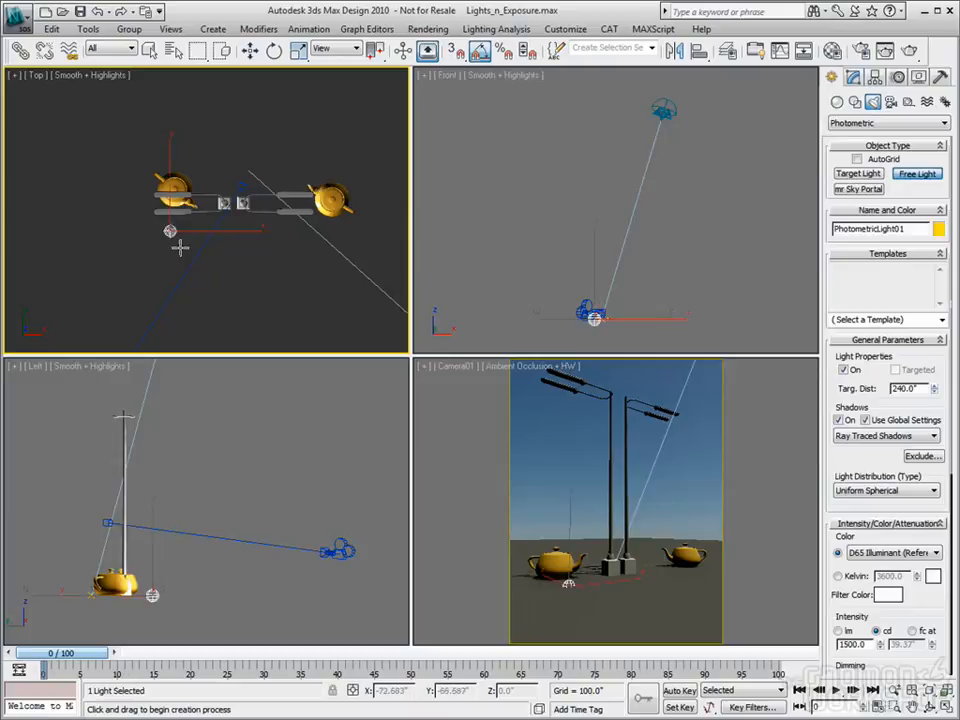
# Move the light onto the left post's nearer lamp arm and raise it to lamp-head height
pyautogui.click(250, 50)
pyautogui.moveTo(202, 201); pyautogui.dragTo(204, 188)
pyautogui.scroll(10, 634, 345)
pyautogui.scroll(3, 507, 247)
pyautogui.moveTo(515, 262); pyautogui.dragTo(550, 330, button='middle')
pyautogui.scroll(-8, 553, 334)
pyautogui.moveTo(550, 276); pyautogui.dragTo(523, 192)
# Position the light just beneath the lamp head in the Left view, at about Y -12.2 and Z 247.4 inches
pyautogui.scroll(7, 552, 275)
pyautogui.rightClick(165, 450)
pyautogui.scroll(7, 146, 426)
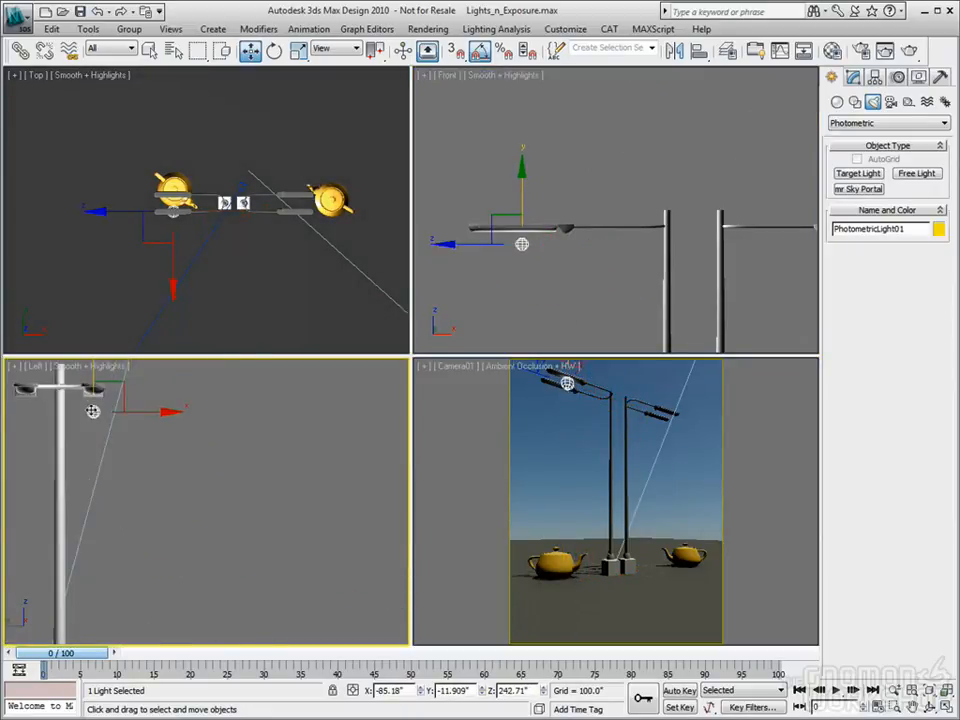
pyautogui.scroll(5, 92, 411)
pyautogui.moveTo(236, 462); pyautogui.dragTo(233, 433)
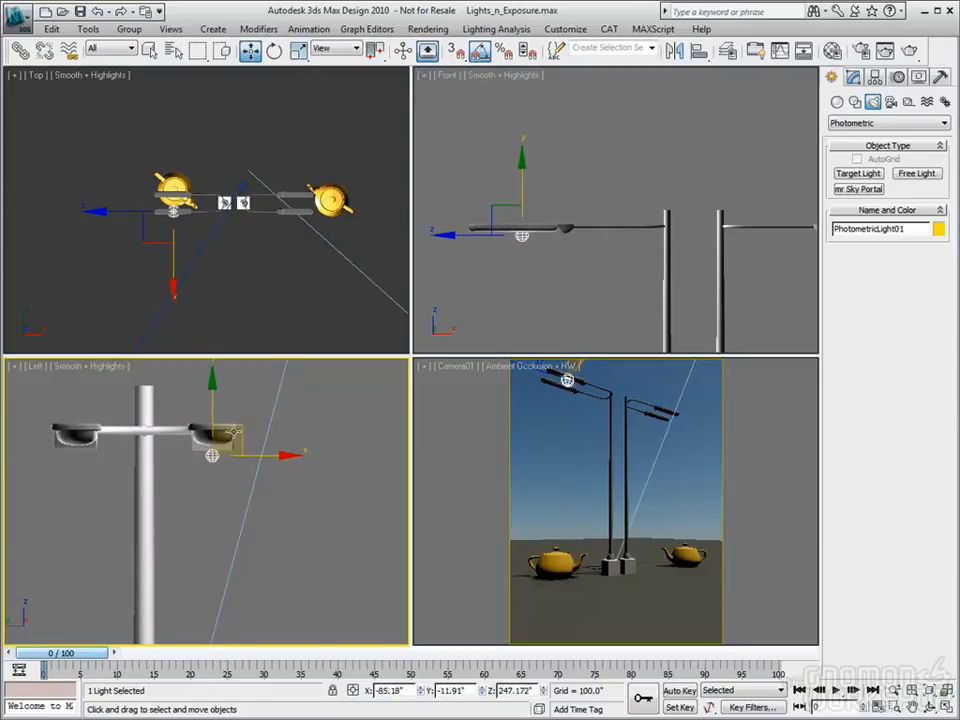
pyautogui.scroll(5, 209, 454)
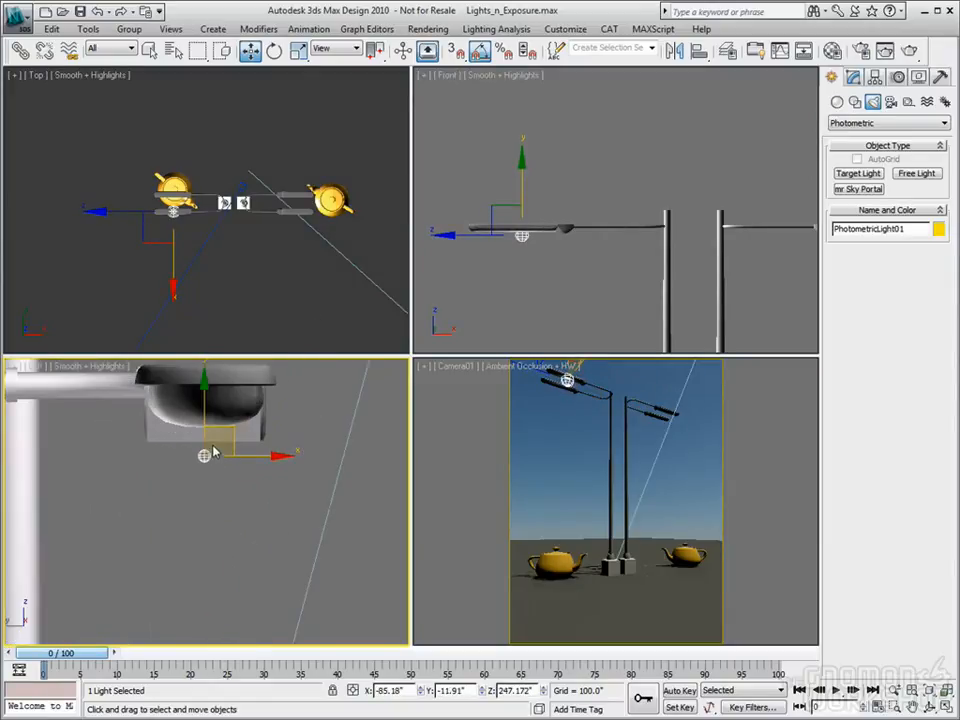
pyautogui.moveTo(234, 427); pyautogui.dragTo(238, 423)
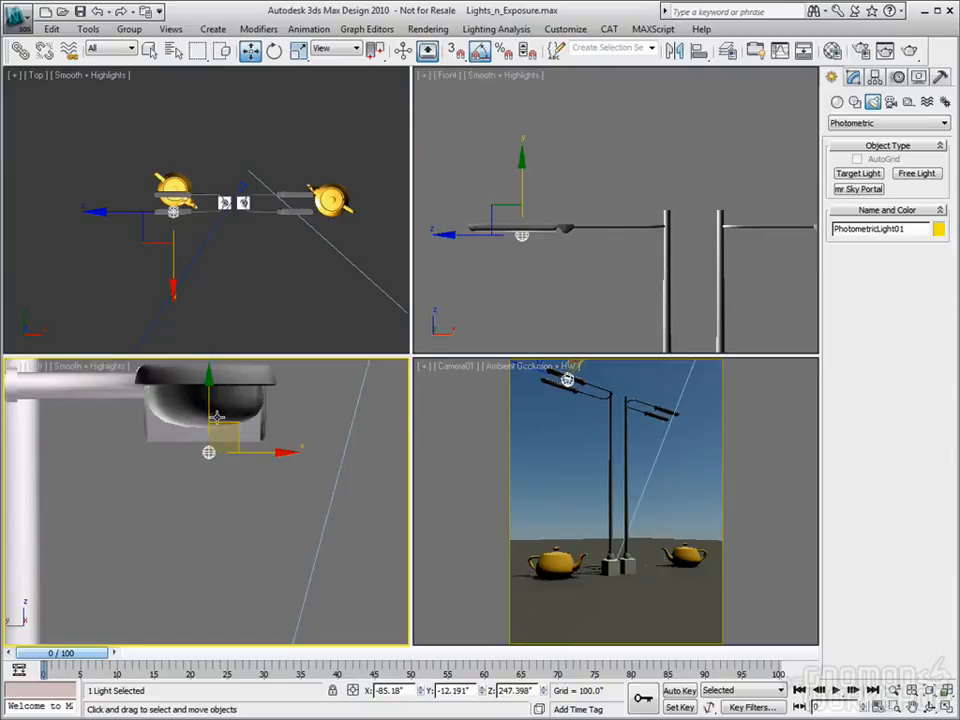
# Centre the light along the lamp head's length in the Front view, at about X -87.9 inches
pyautogui.rightClick(545, 245)
pyautogui.scroll(4, 503, 236)
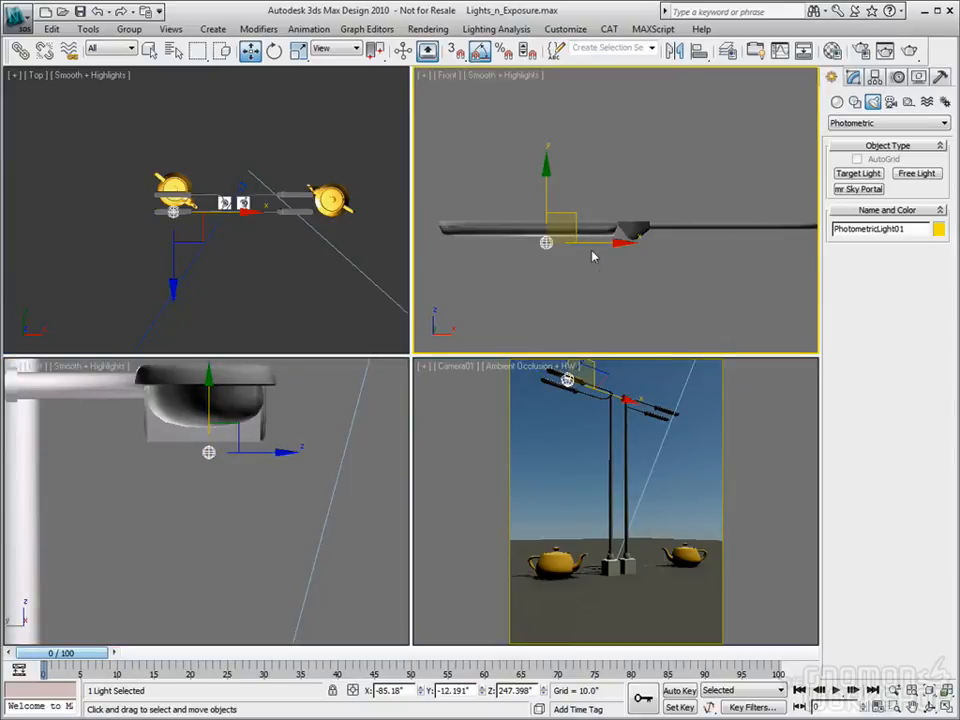
pyautogui.moveTo(600, 242)
pyautogui.mouseDown()
pyautogui.moveTo(581, 242)
pyautogui.moveTo(589, 242)
pyautogui.mouseUp()
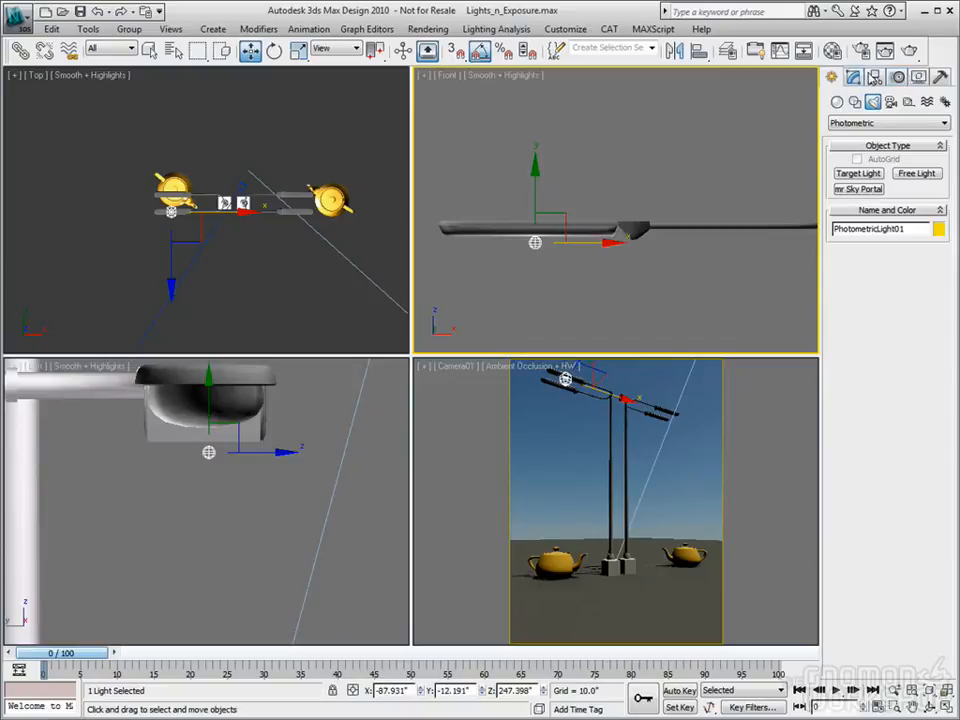
# Set the photometric light's emission shape to Cylinder
pyautogui.click(852, 77)
pyautogui.scroll(2, 943, 524)
pyautogui.scroll(-5, 943, 524)
pyautogui.click(925, 497)
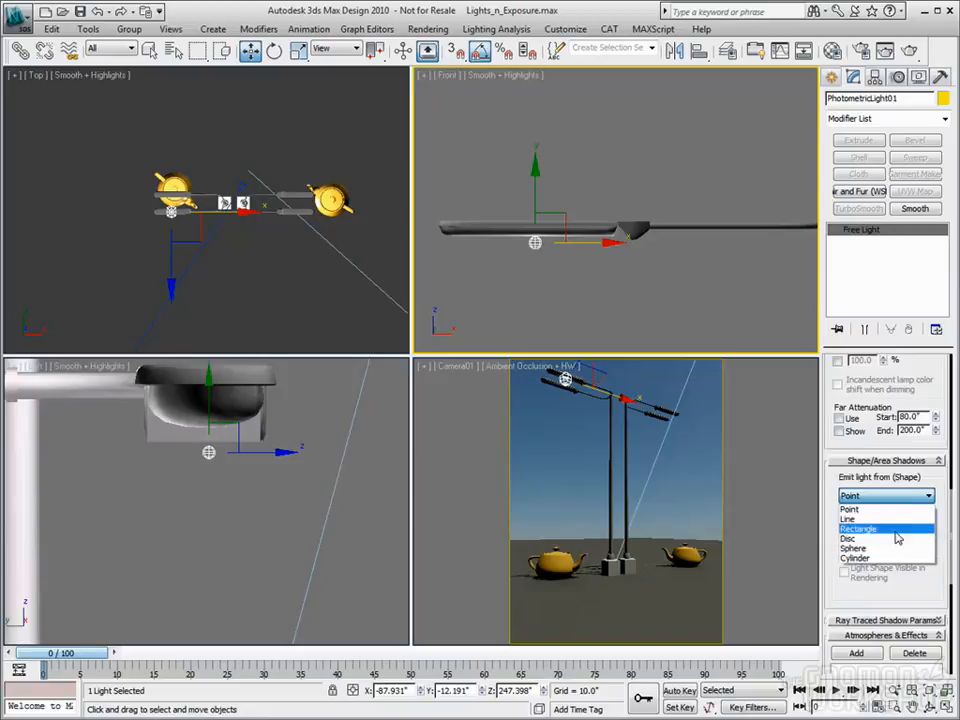
pyautogui.click(898, 558)
pyautogui.scroll(5, 193, 228)
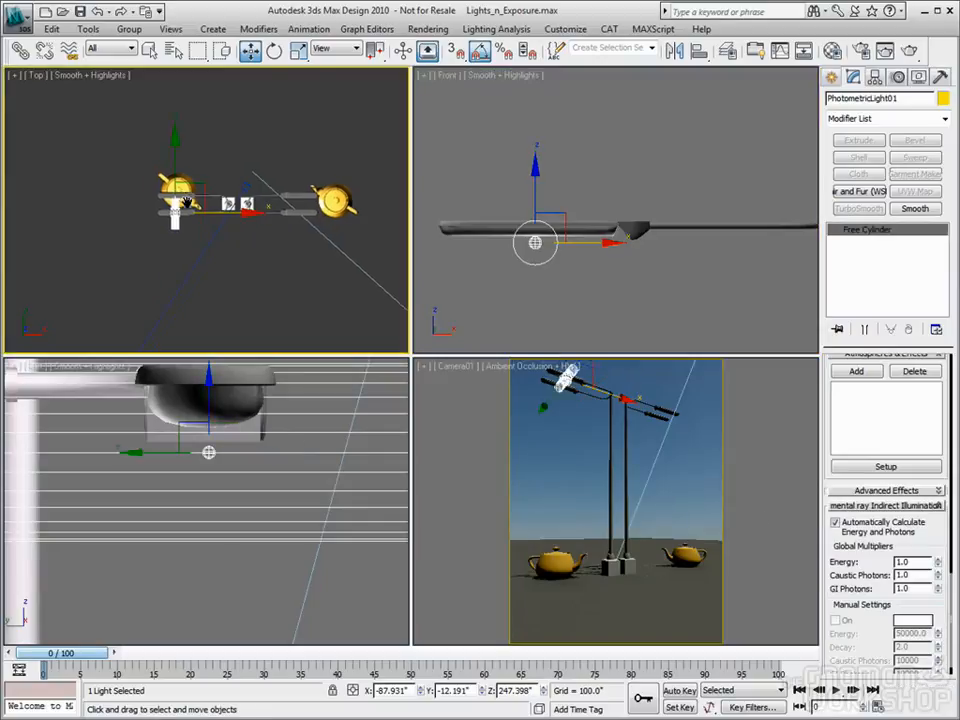
pyautogui.scroll(1, 195, 223)
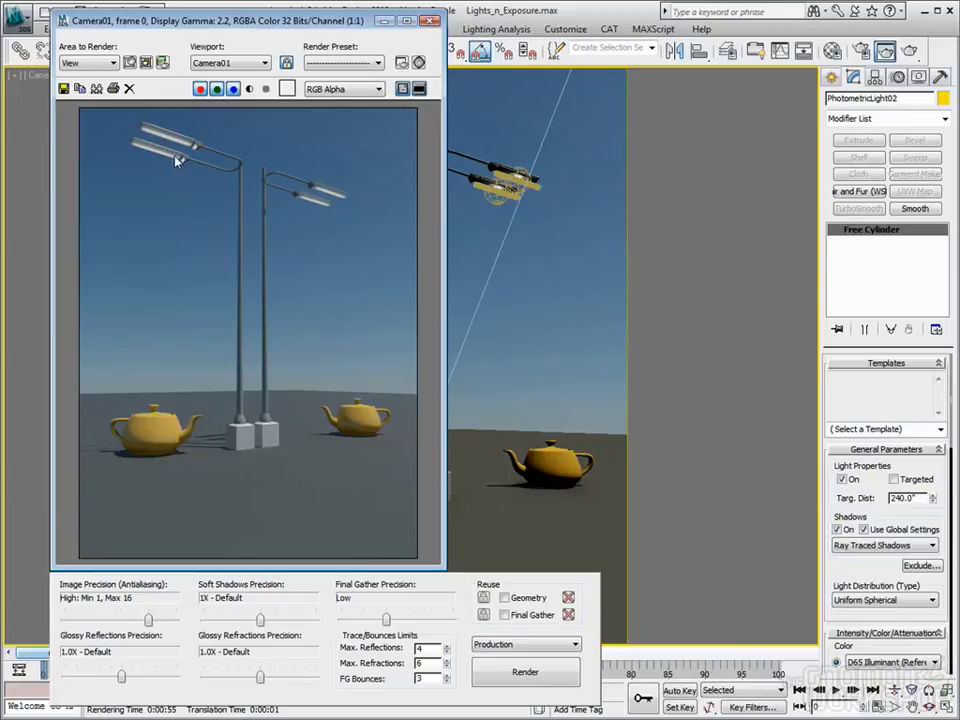
# Select the cylinder light on the right post's nearer lamp head and review its intensity settings
pyautogui.click(494, 198)
pyautogui.scroll(-1, 936, 420)
pyautogui.scroll(-3, 936, 420)
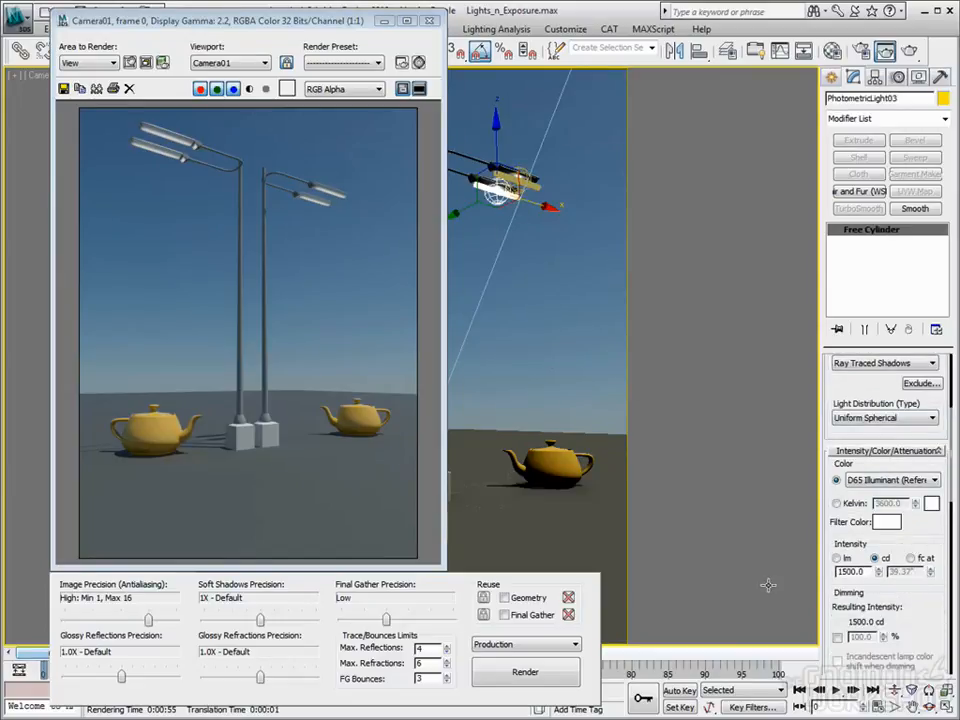
# Close the rendered image and show all four viewports, with the Front view zoomed out to include the daylight system
pyautogui.click(428, 22)
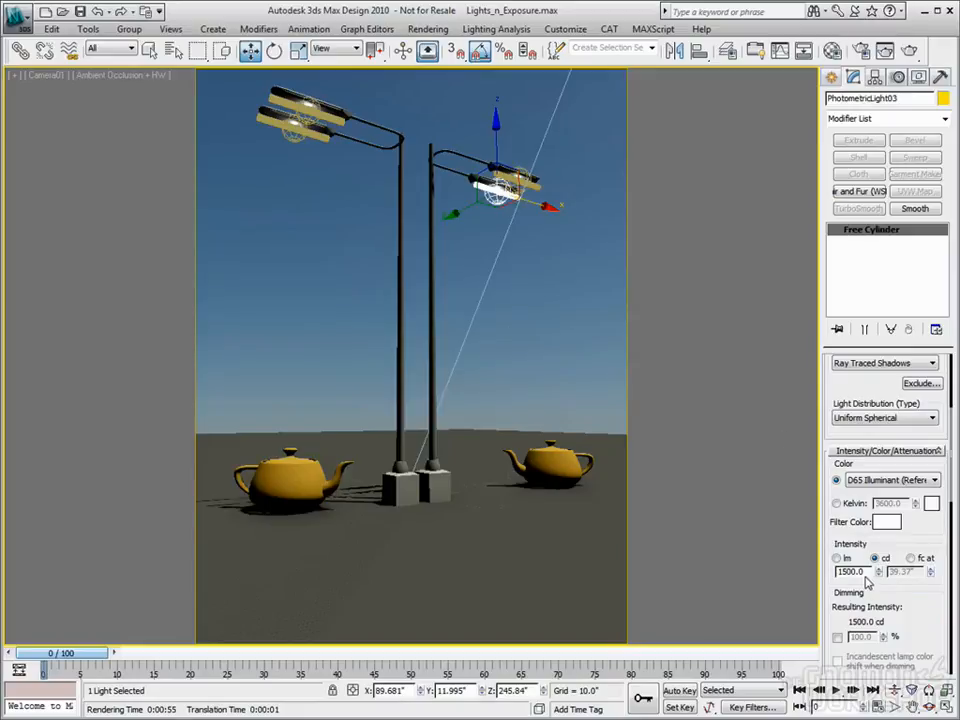
pyautogui.hotkey('alt', 'w')
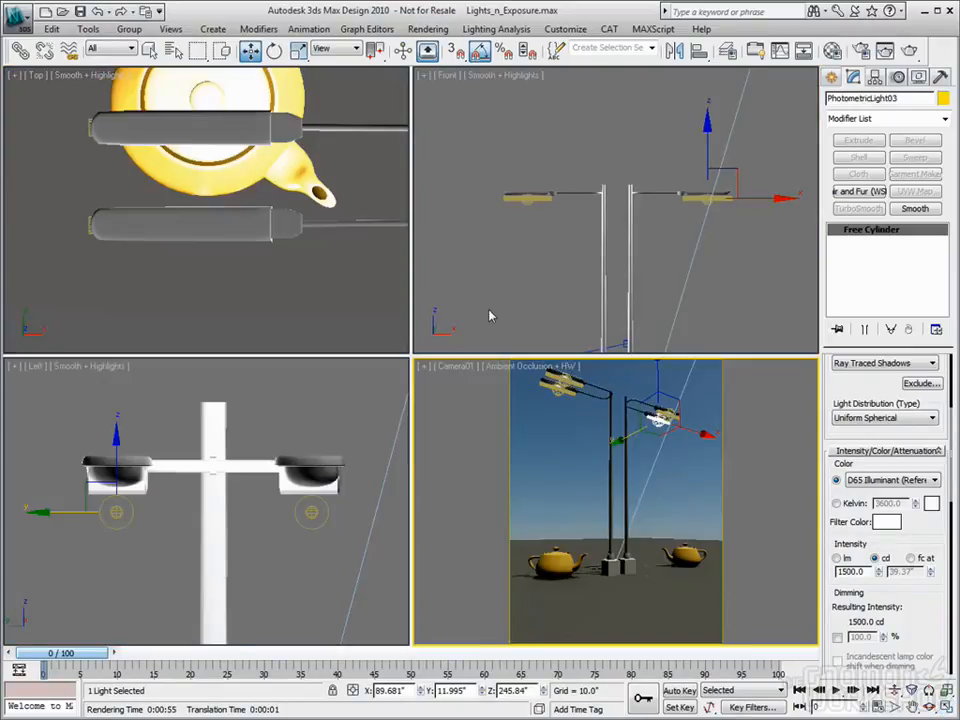
pyautogui.scroll(-5, 636, 260)
pyautogui.scroll(-4, 634, 265)
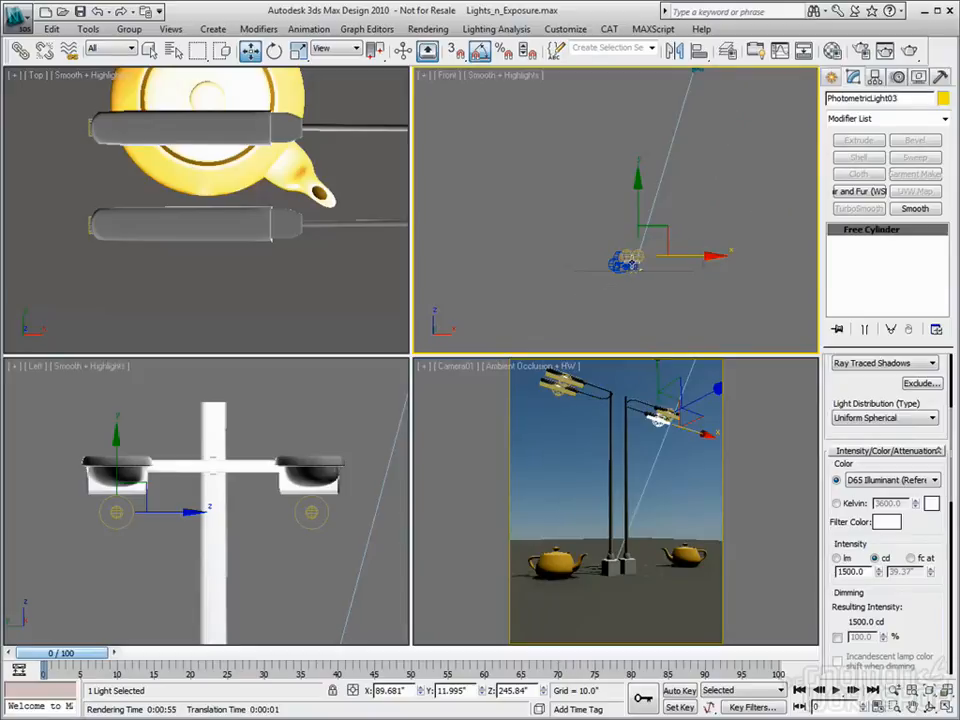
pyautogui.scroll(3, 672, 238)
pyautogui.scroll(-1, 675, 239)
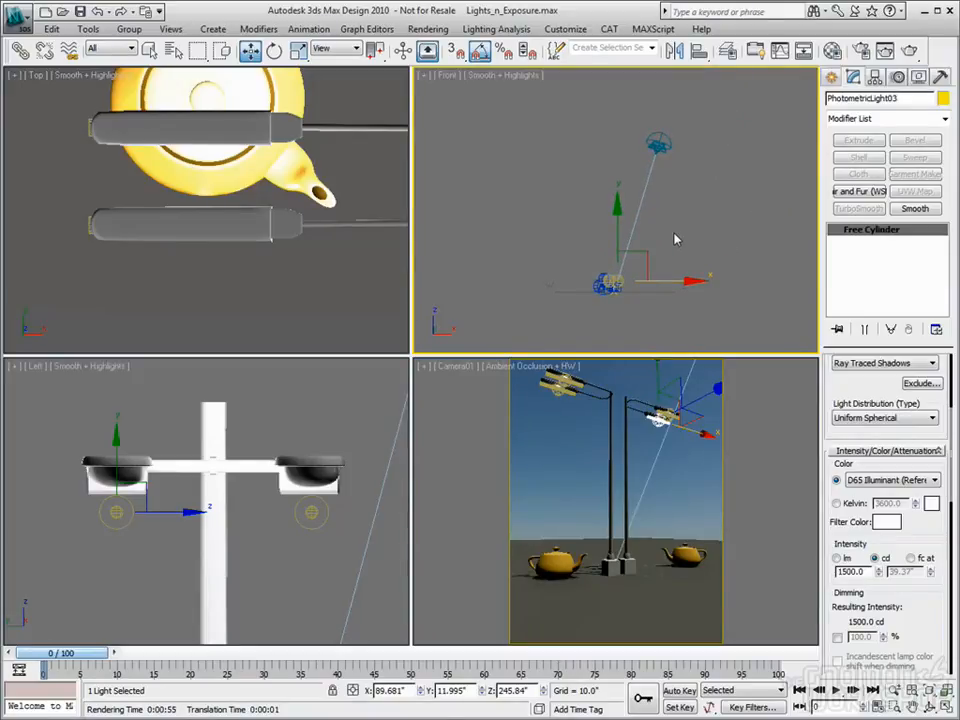
# Set the Exposure Value of the mr Photographic Exposure Control to 8
pyautogui.press('8')
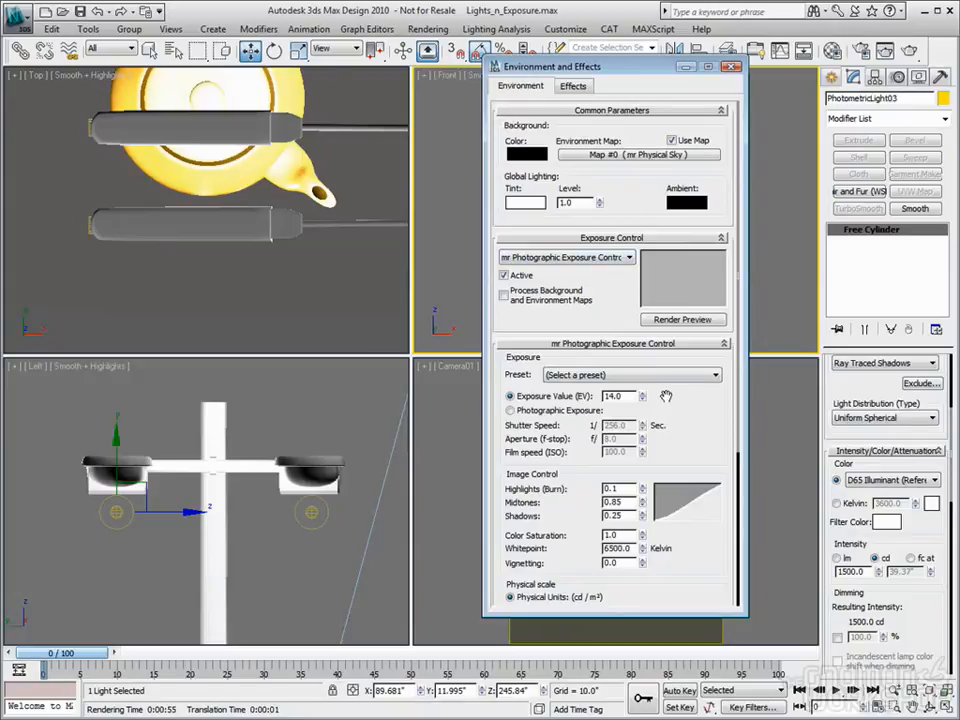
pyautogui.moveTo(617, 67); pyautogui.dragTo(310, 89)
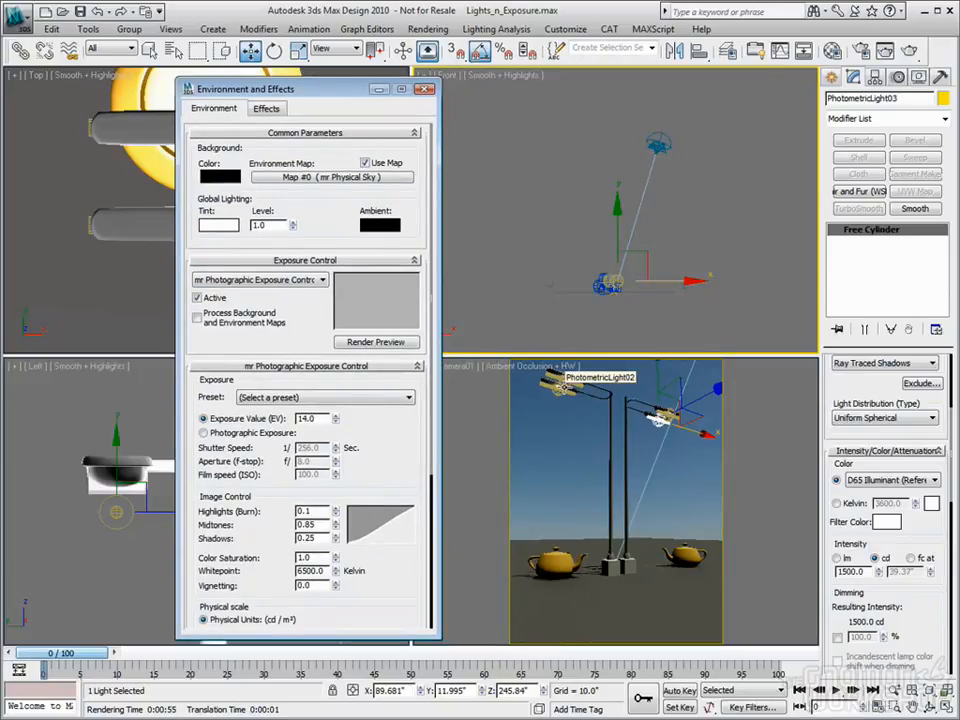
pyautogui.doubleClick(305, 419)
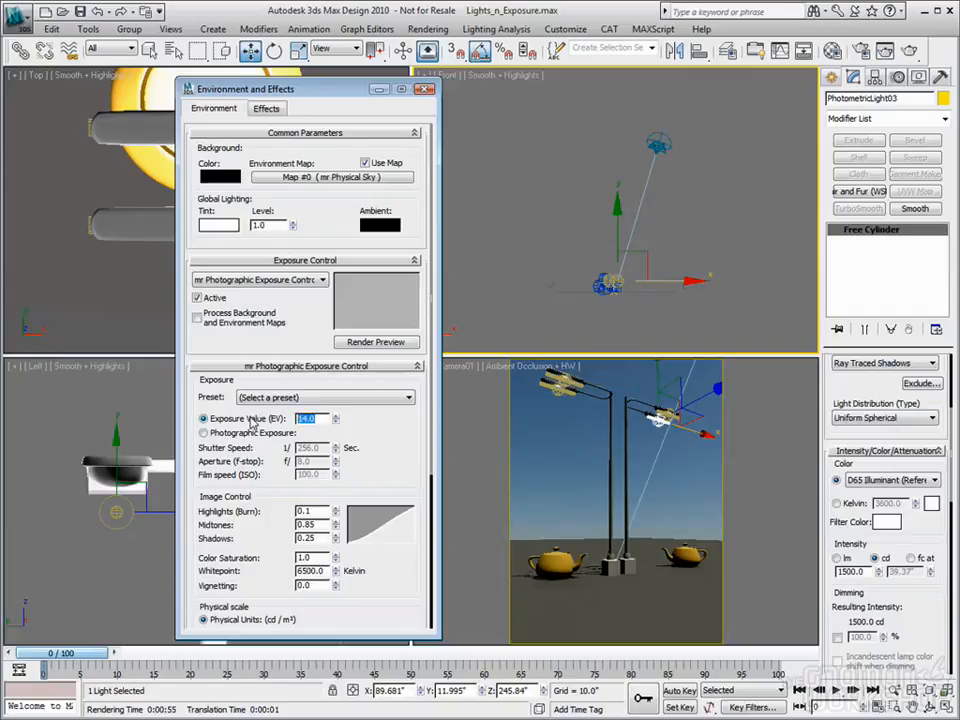
pyautogui.write('8')
pyautogui.press('Return')
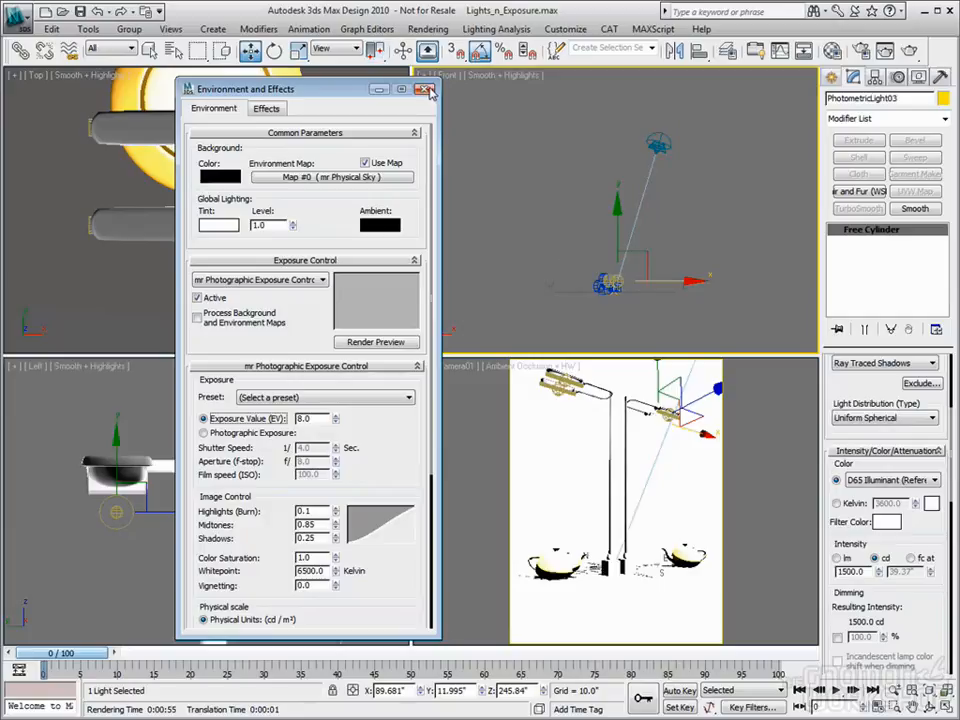
# Set the Exposure Value back to 14 and close the environment settings
pyautogui.doubleClick(312, 418)
pyautogui.write('14')
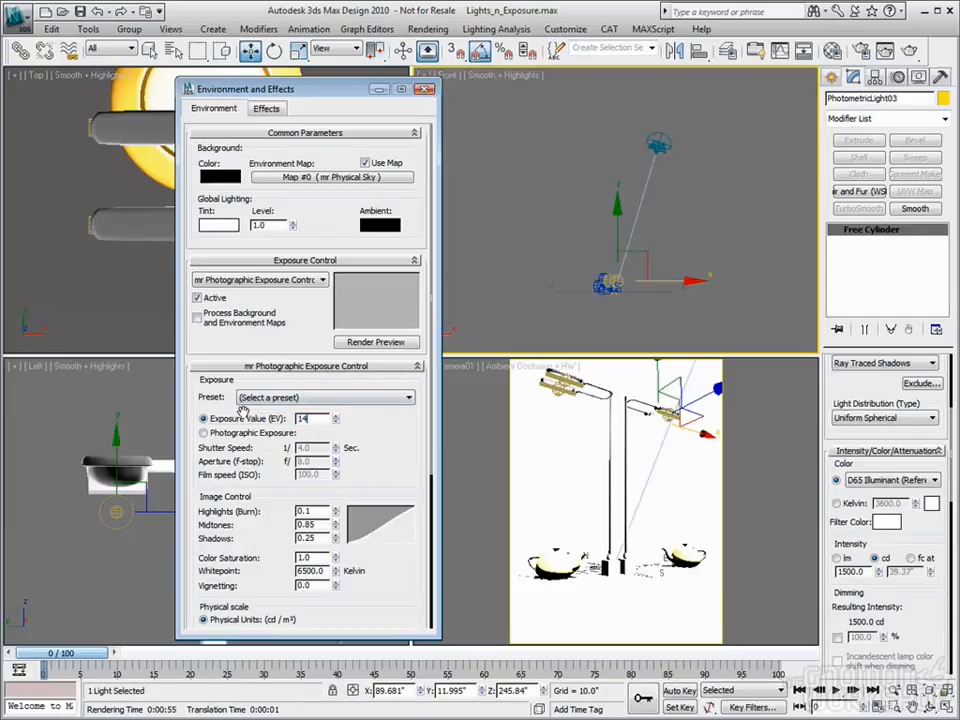
pyautogui.press('Return')
pyautogui.click(425, 89)
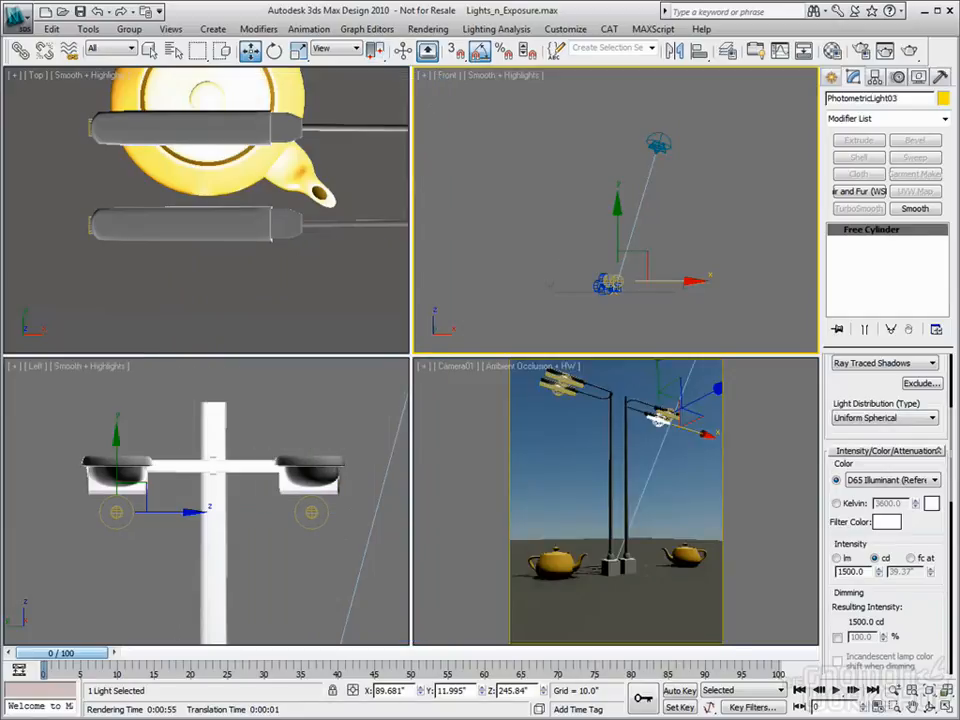
# Select the daylight system in the Front view and deactivate its sunlight
pyautogui.moveTo(959, 167); pyautogui.dragTo(450, 28)
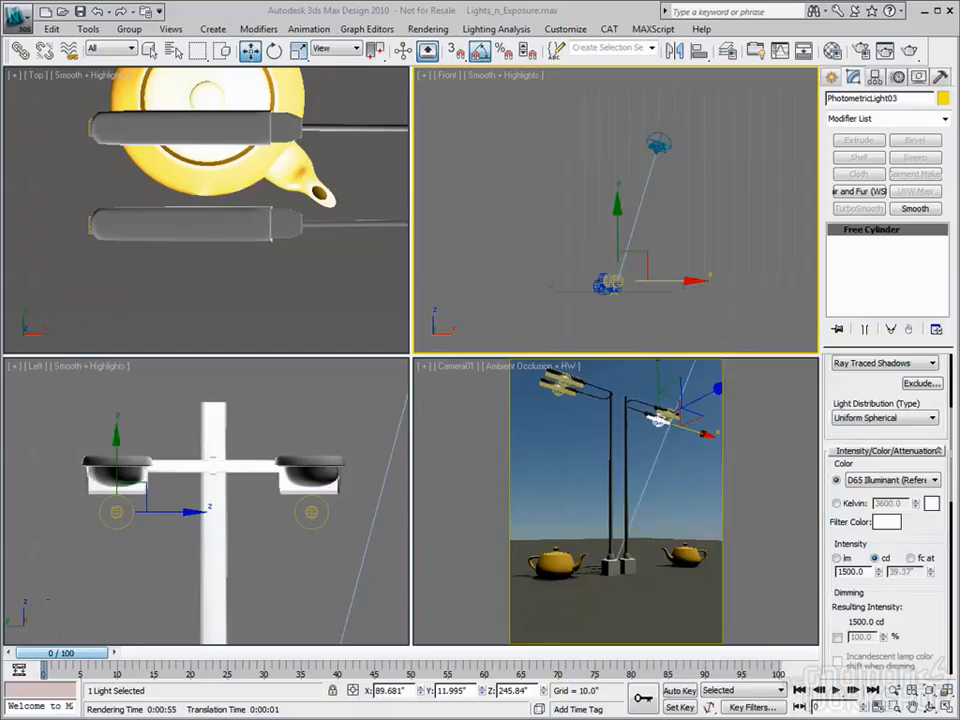
pyautogui.rightClick(565, 478)
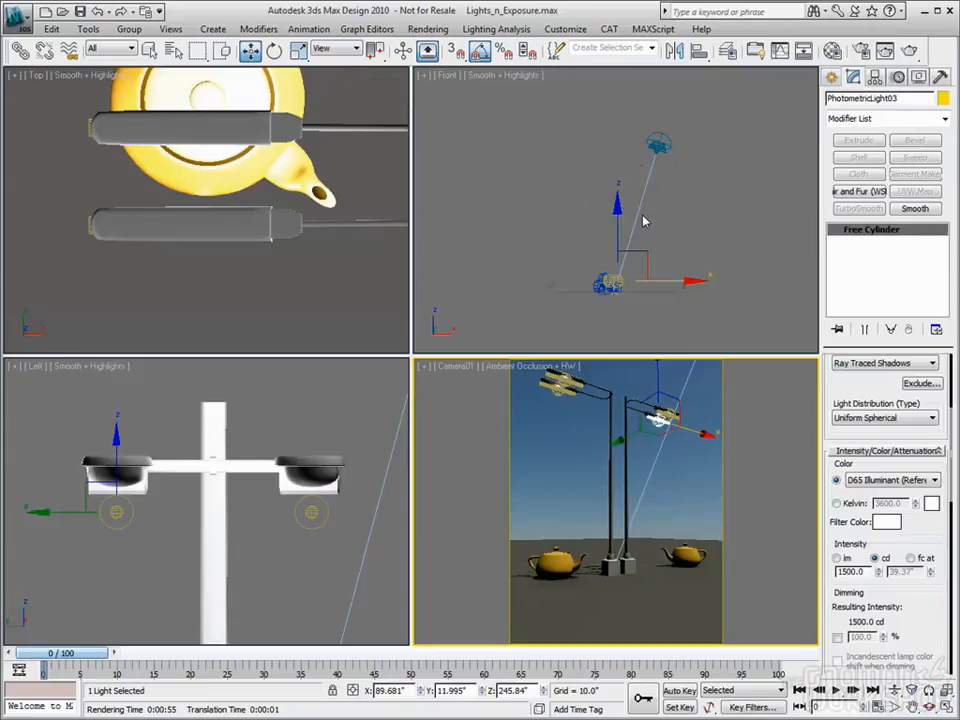
pyautogui.click(656, 144)
pyautogui.scroll(10, 874, 456)
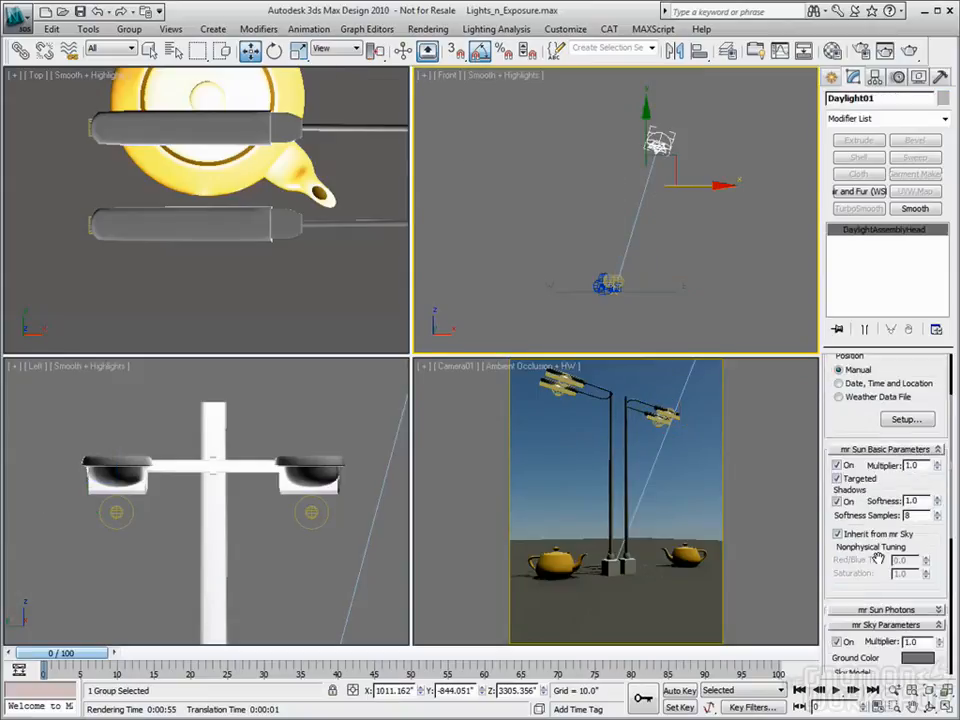
pyautogui.click(884, 379)
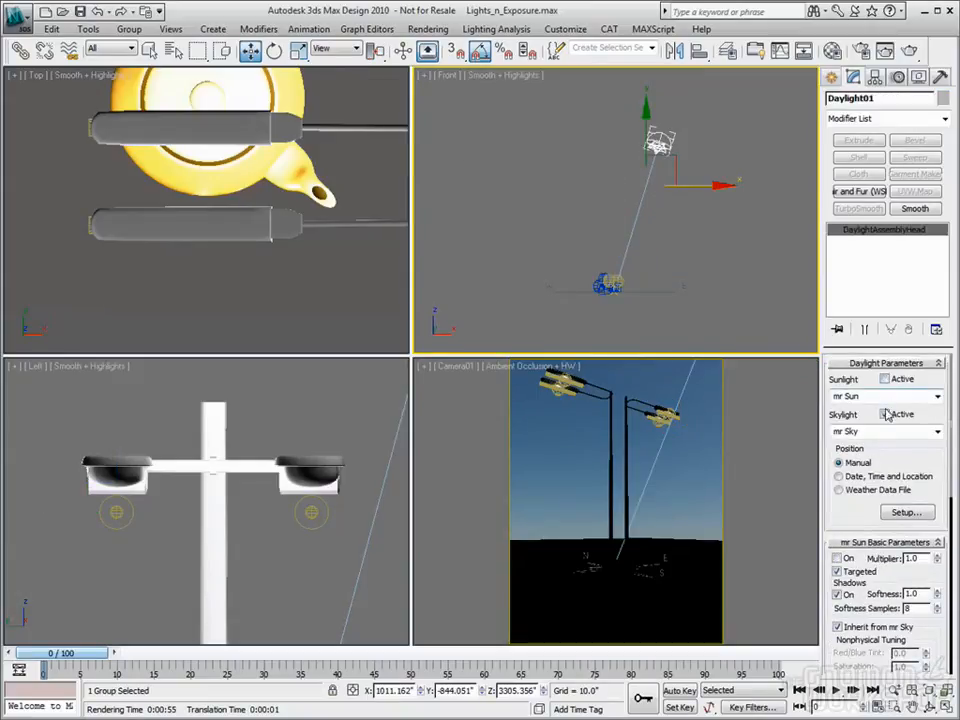
# Deactivate the daylight system's skylight and turn off the environment map for the background
pyautogui.click(884, 414)
pyautogui.rightClick(386, 206)
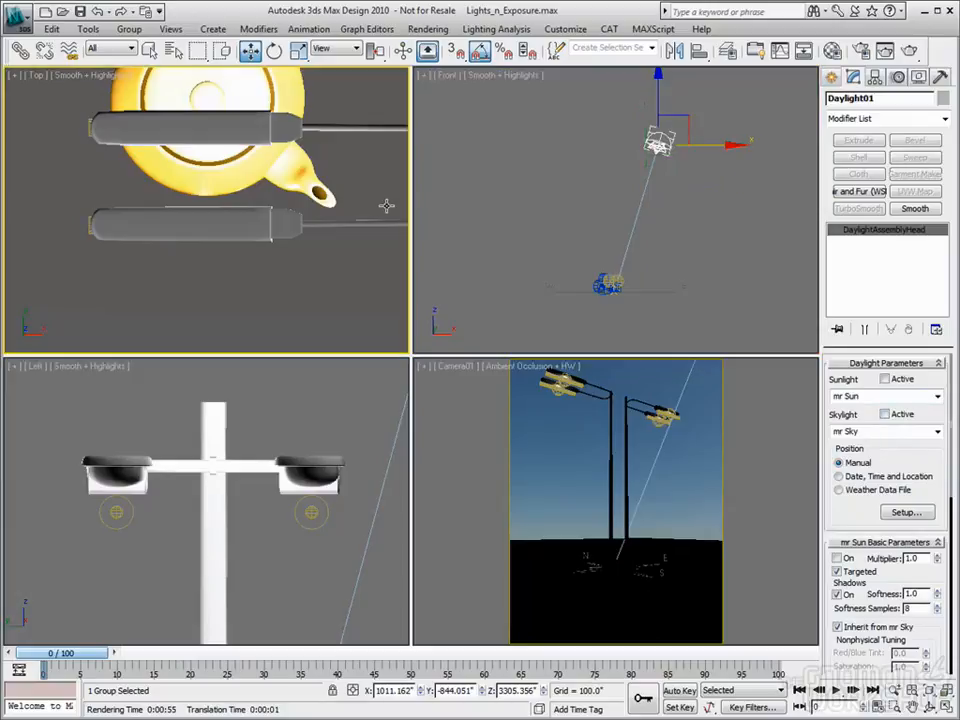
pyautogui.press('8')
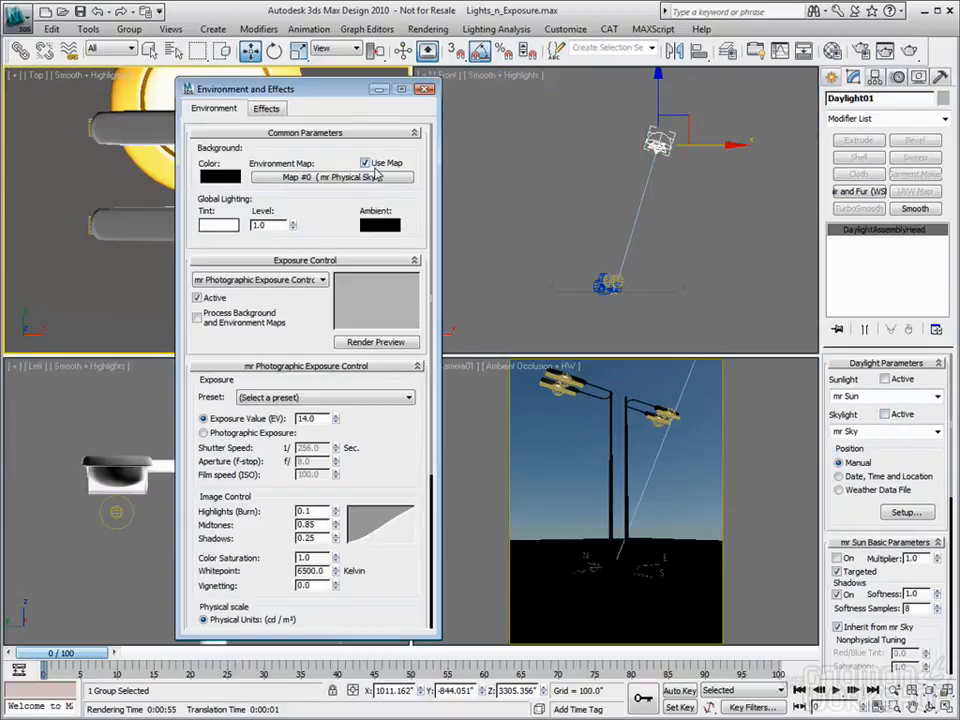
pyautogui.click(425, 89)
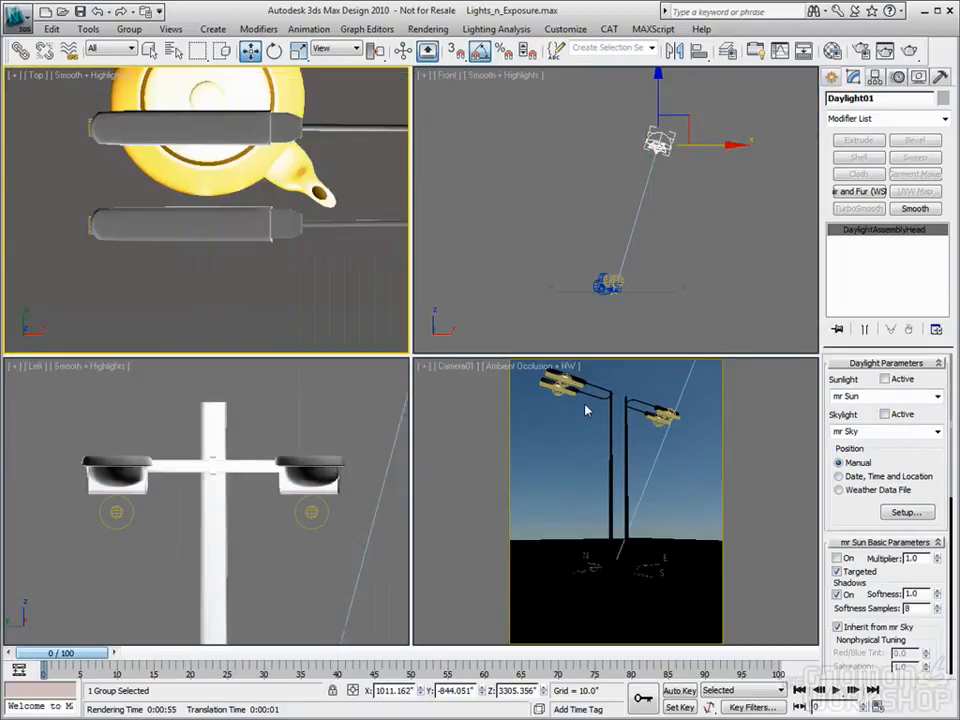
# Maximize the Camera01 view and set the mr Photographic Exposure Control's Exposure Value, trying 8 first and finishing with 4
pyautogui.rightClick(583, 407)
pyautogui.hotkey('alt', 'w')
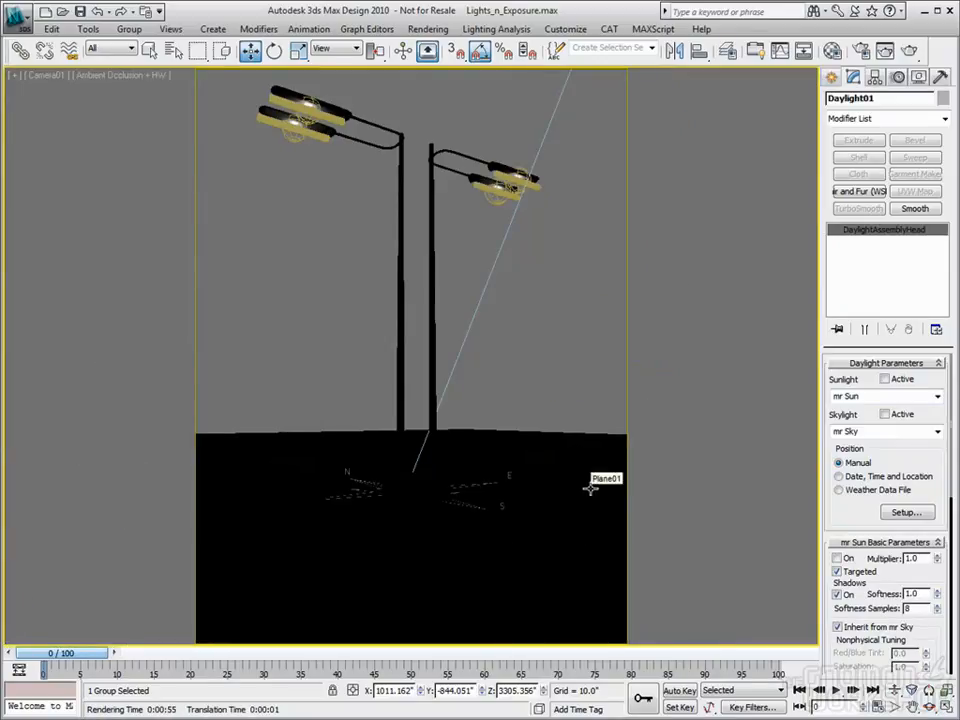
pyautogui.press('8')
pyautogui.doubleClick(310, 418)
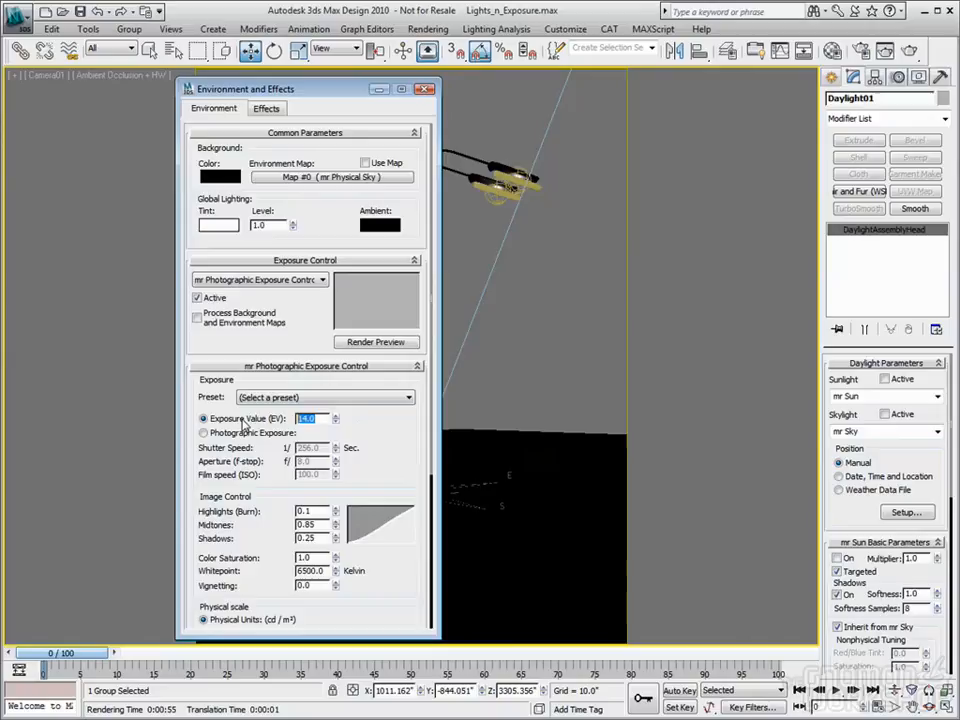
pyautogui.write('8')
pyautogui.press('Return')
pyautogui.moveTo(318, 421); pyautogui.dragTo(239, 423)
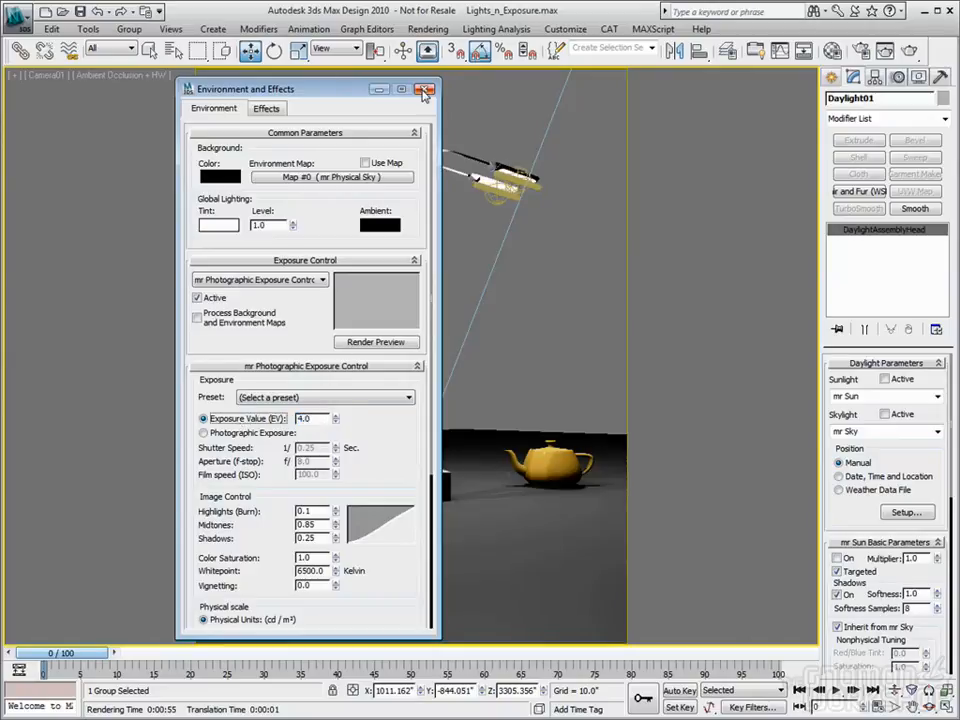
pyautogui.click(425, 89)
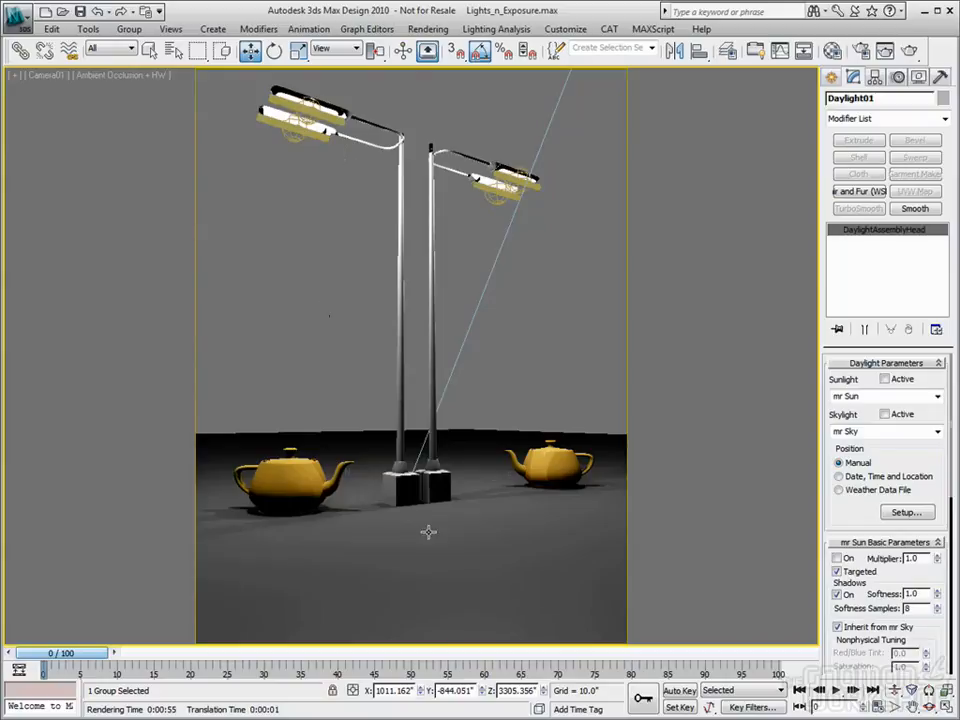
# Render the Camera01 view and inspect the pixel values on the lower lamp of the left street light
pyautogui.click(900, 60)
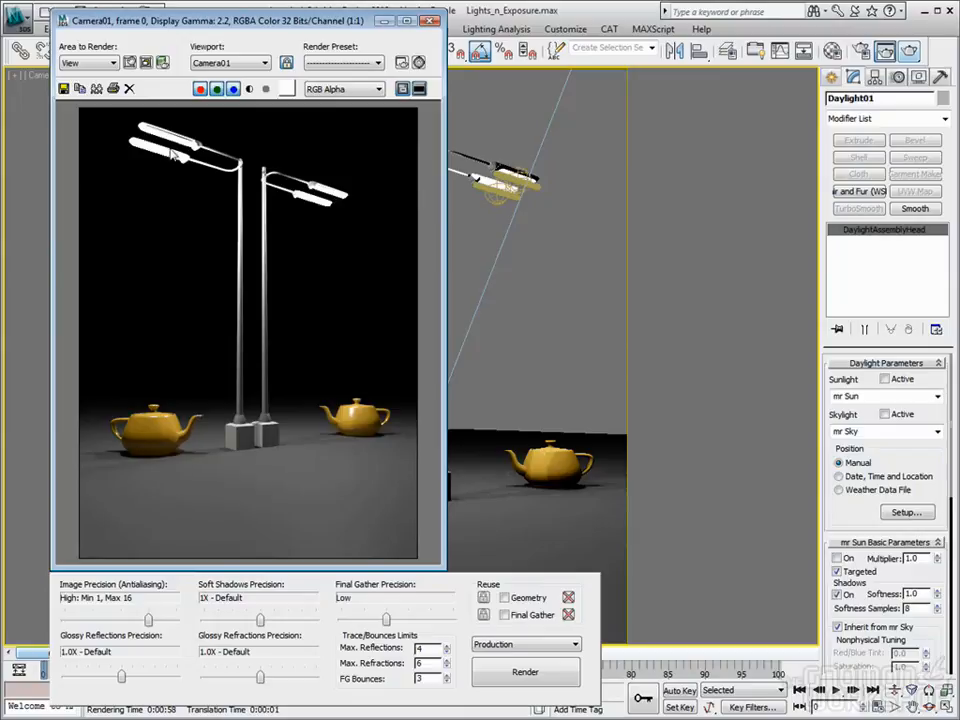
pyautogui.moveTo(163, 151); pyautogui.dragTo(165, 155, button='right')
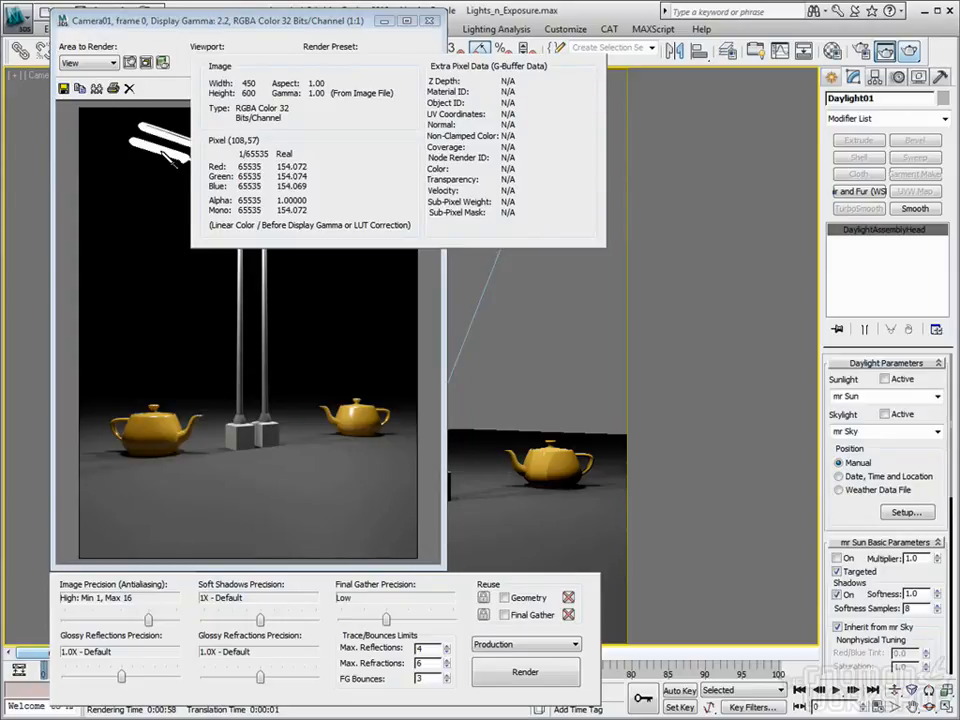
pyautogui.moveTo(165, 155); pyautogui.dragTo(171, 156, button='right')
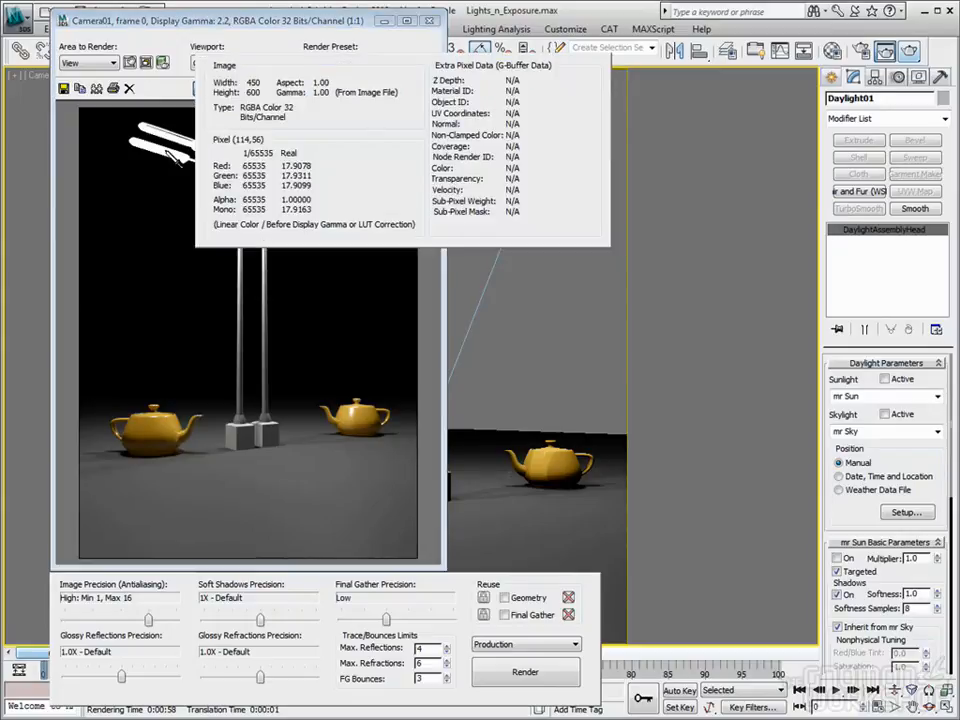
pyautogui.moveTo(167, 150); pyautogui.dragTo(166, 150, button='right')
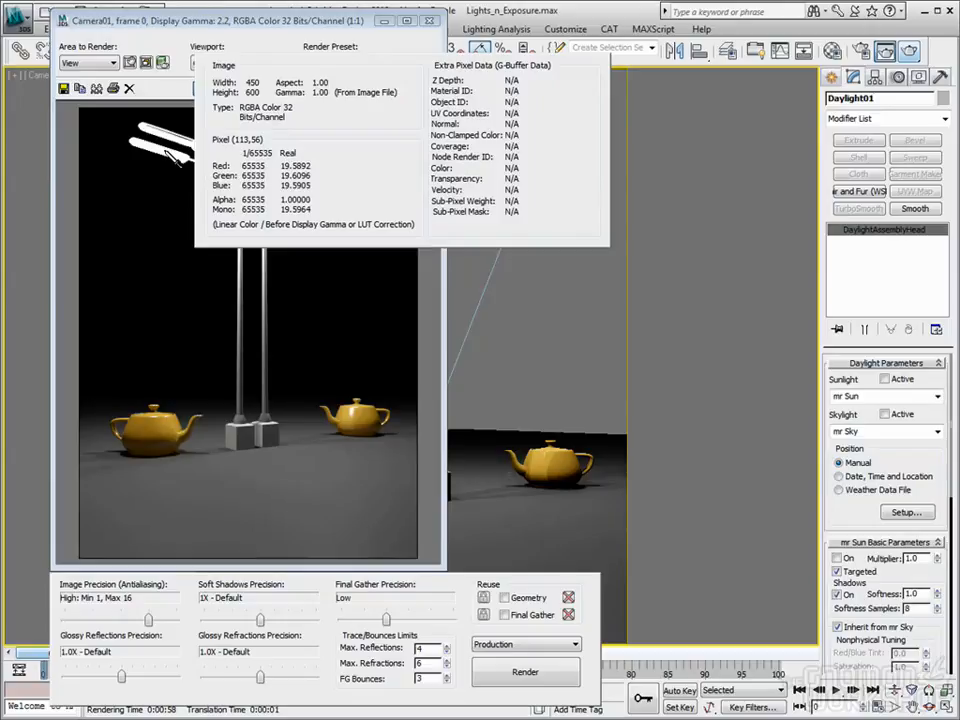
pyautogui.moveTo(167, 155); pyautogui.dragTo(174, 157, button='right')
pyautogui.moveTo(174, 157); pyautogui.dragTo(171, 159, button='right')
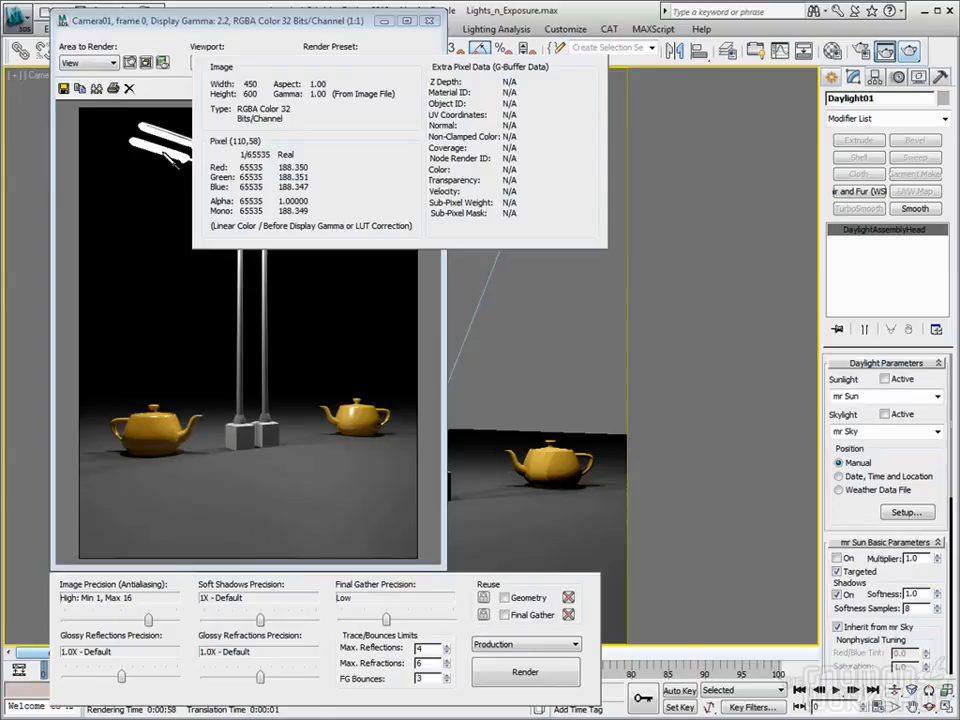
pyautogui.moveTo(162, 151); pyautogui.dragTo(163, 152)
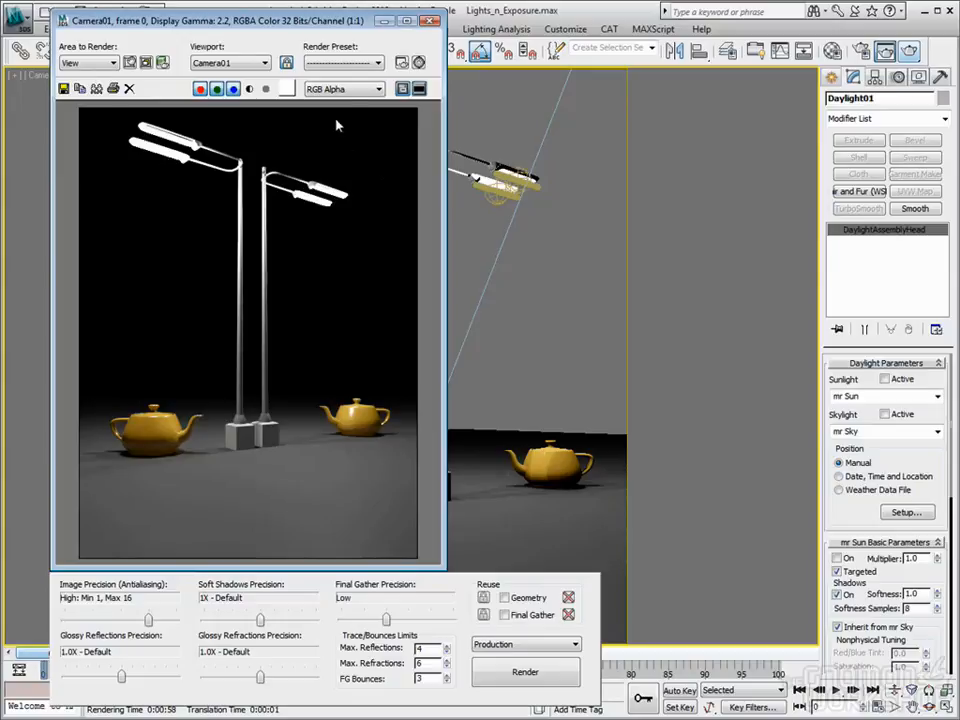
# Select the cylindrical light under the right street light's lower lamp and inspect the rendered lamp's pixel values again
pyautogui.click(431, 20)
pyautogui.click(497, 200)
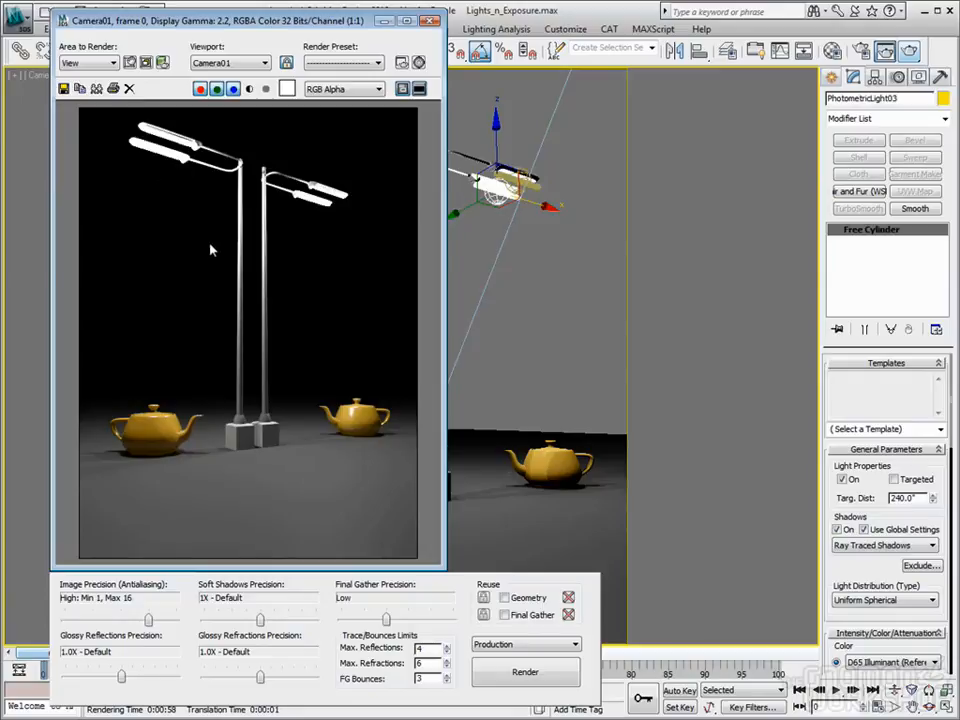
pyautogui.rightClick(170, 158)
pyautogui.moveTo(172, 157)
pyautogui.mouseDown(button='right')
pyautogui.moveTo(167, 178)
pyautogui.moveTo(174, 166)
pyautogui.mouseUp(button='right')
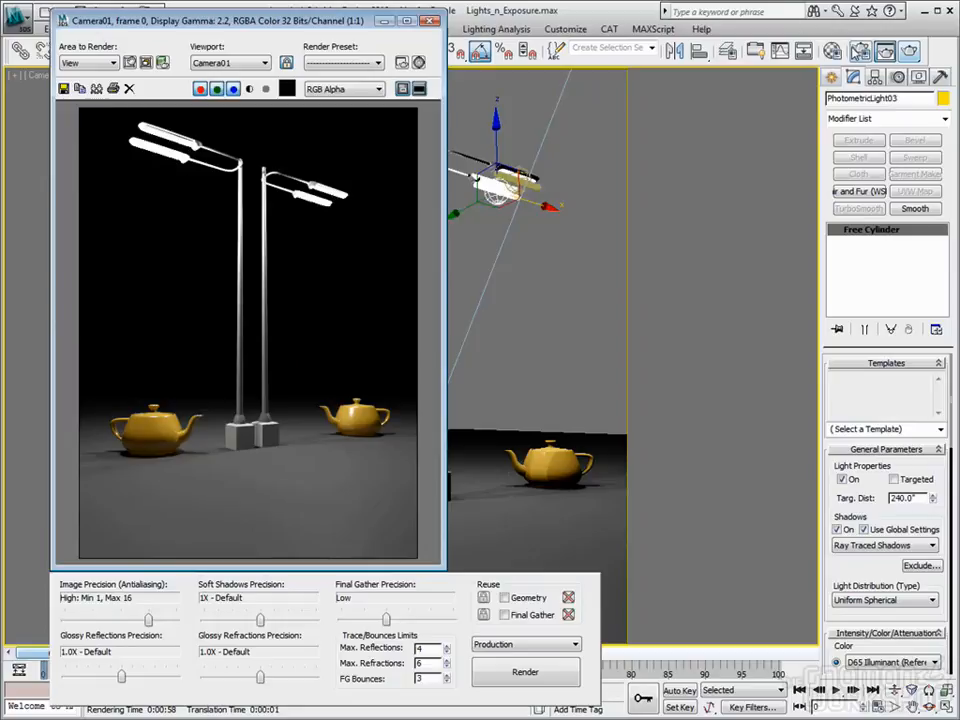
# Examine the available sampling filter types in the mental ray renderer settings
pyautogui.press('F10')
pyautogui.click(523, 70)
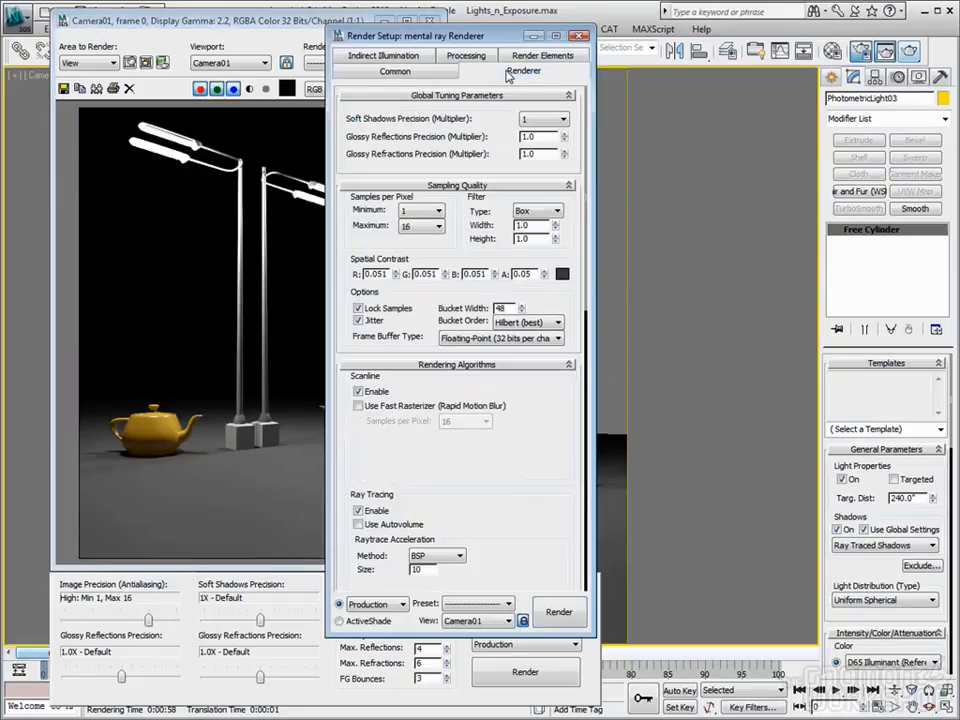
pyautogui.click(553, 211)
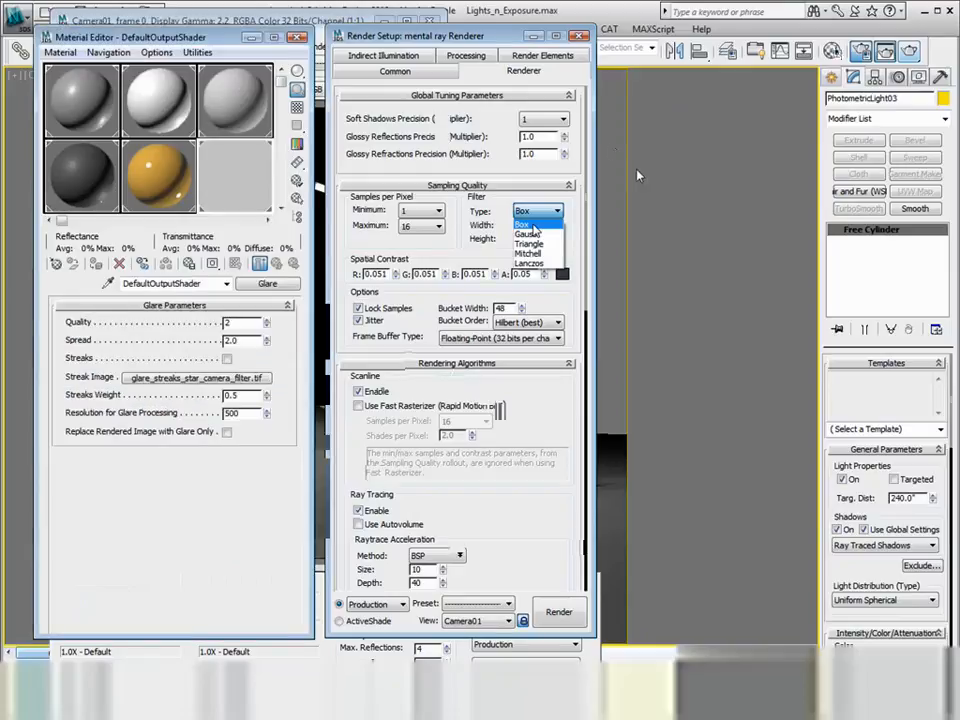
# Set the Glare output shader's Spread to 0.25 and Quality to 3, and render the camera view again
pyautogui.moveTo(249, 342); pyautogui.dragTo(165, 339)
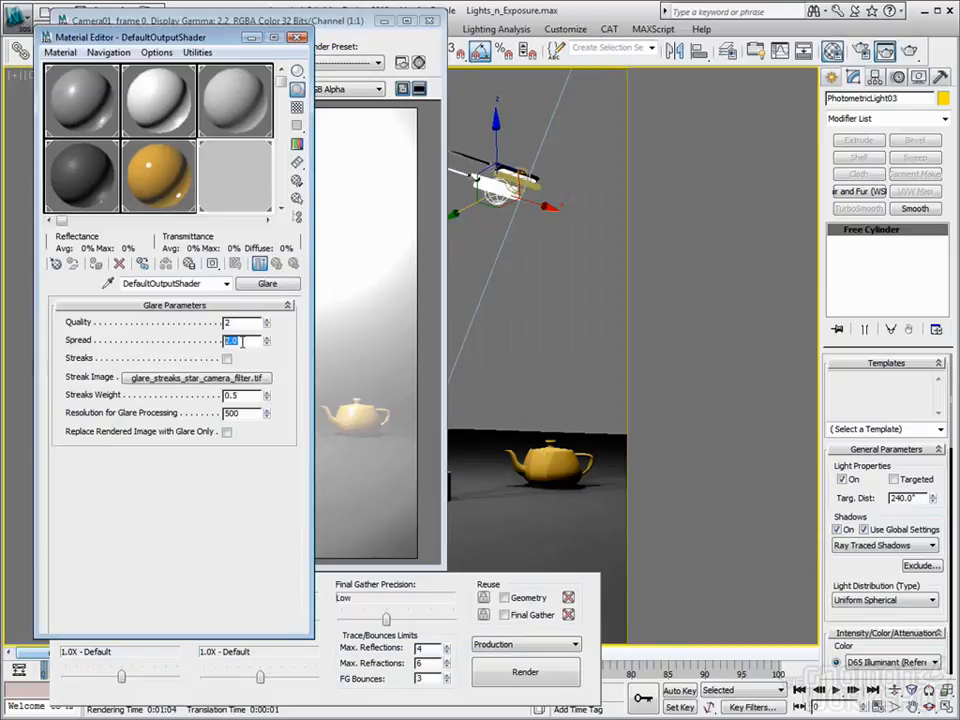
pyautogui.write('0.25')
pyautogui.press('Tab')
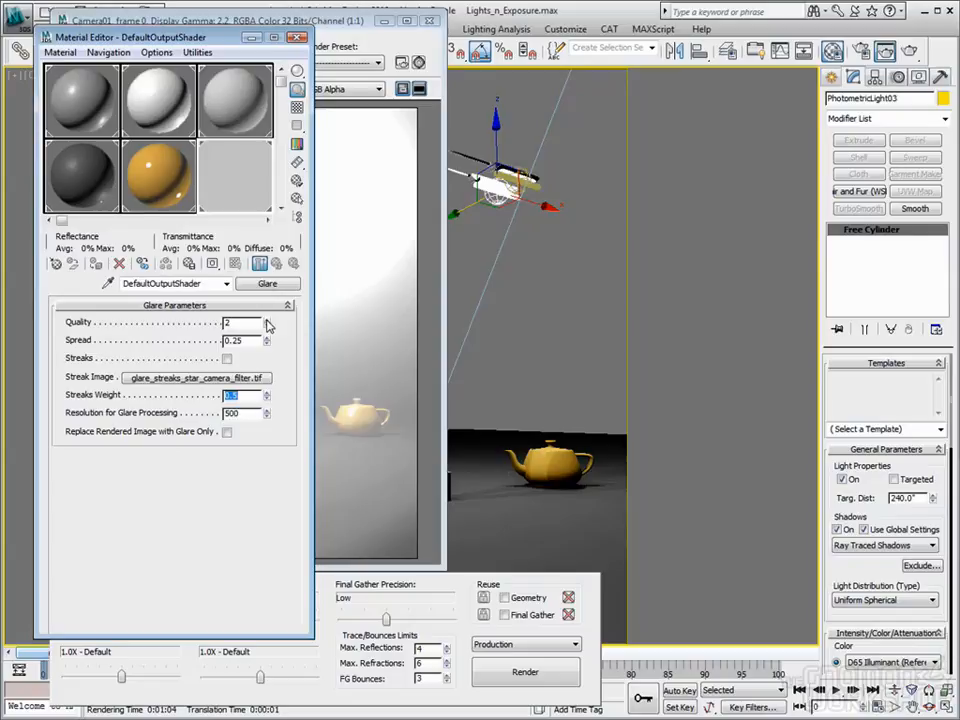
pyautogui.click(267, 320)
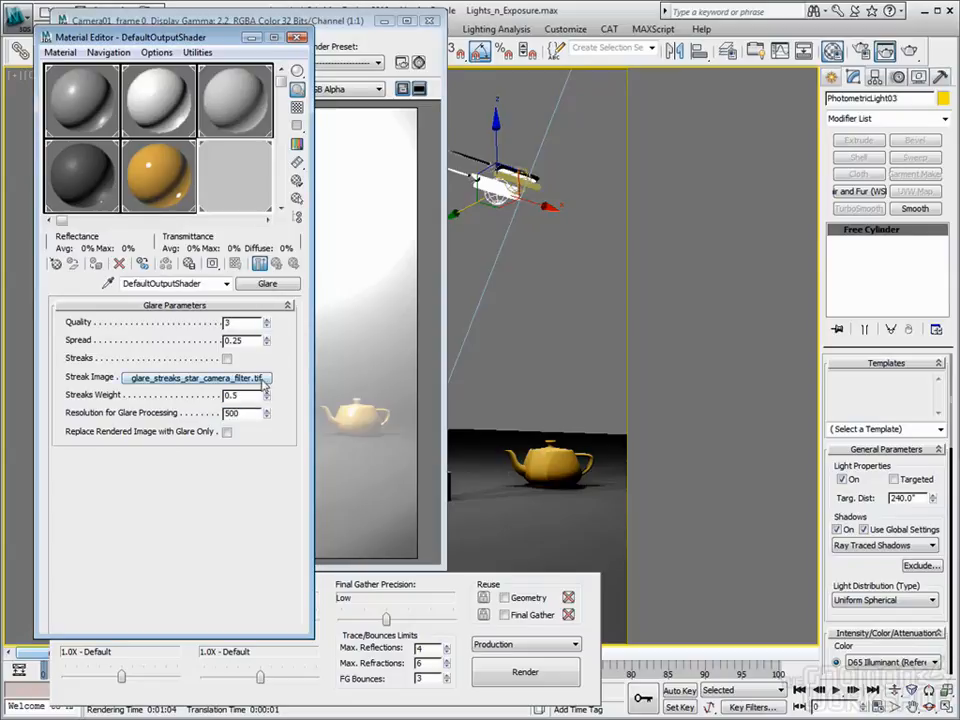
pyautogui.click(297, 37)
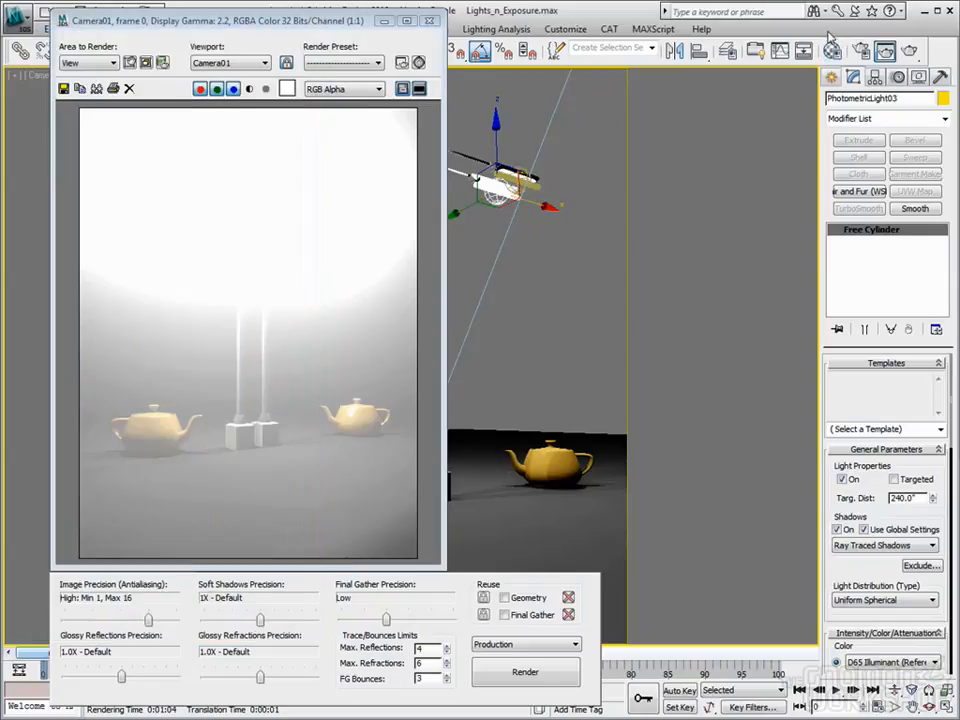
pyautogui.click(907, 50)
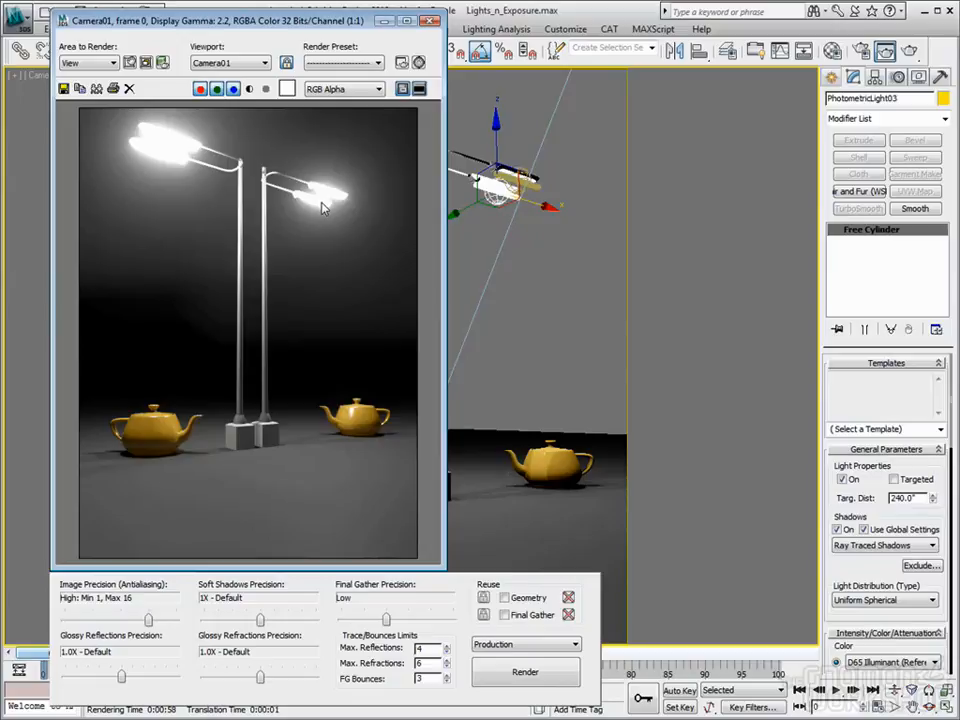
pyautogui.click(431, 20)
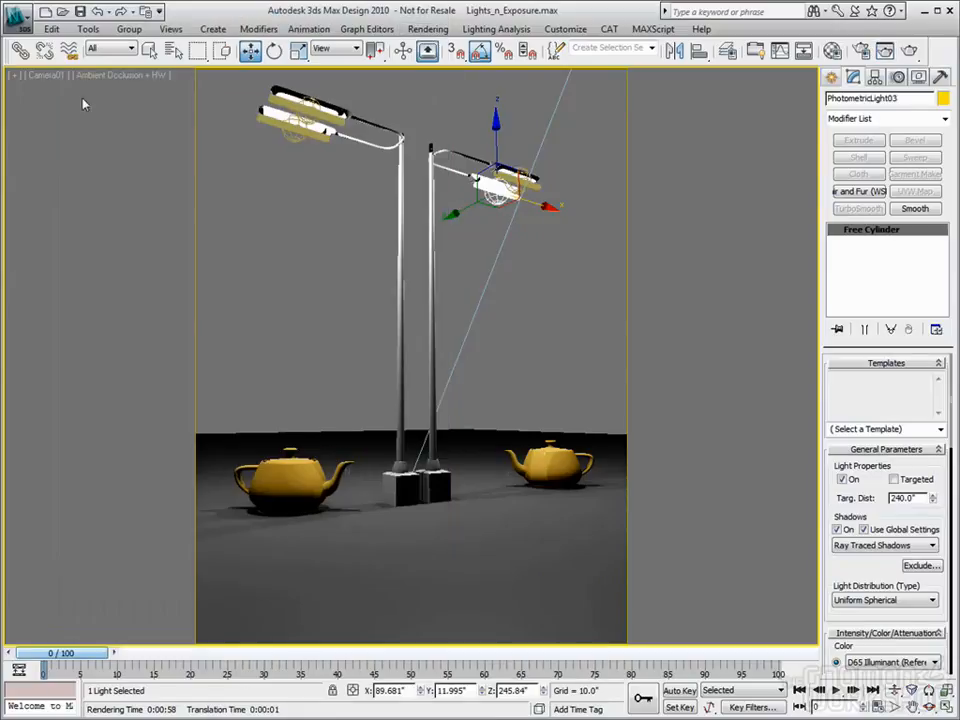
# Open the scene file 01 Area Lights.max from the 006_Area Lights folder
pyautogui.click(17, 17)
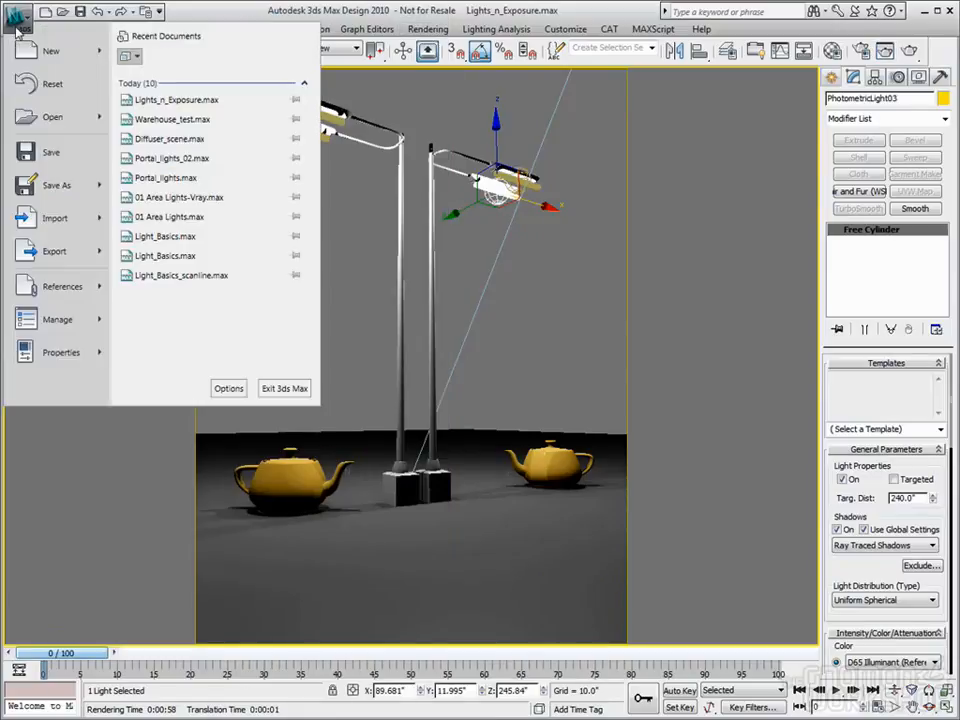
pyautogui.click(55, 118)
pyautogui.click(477, 432)
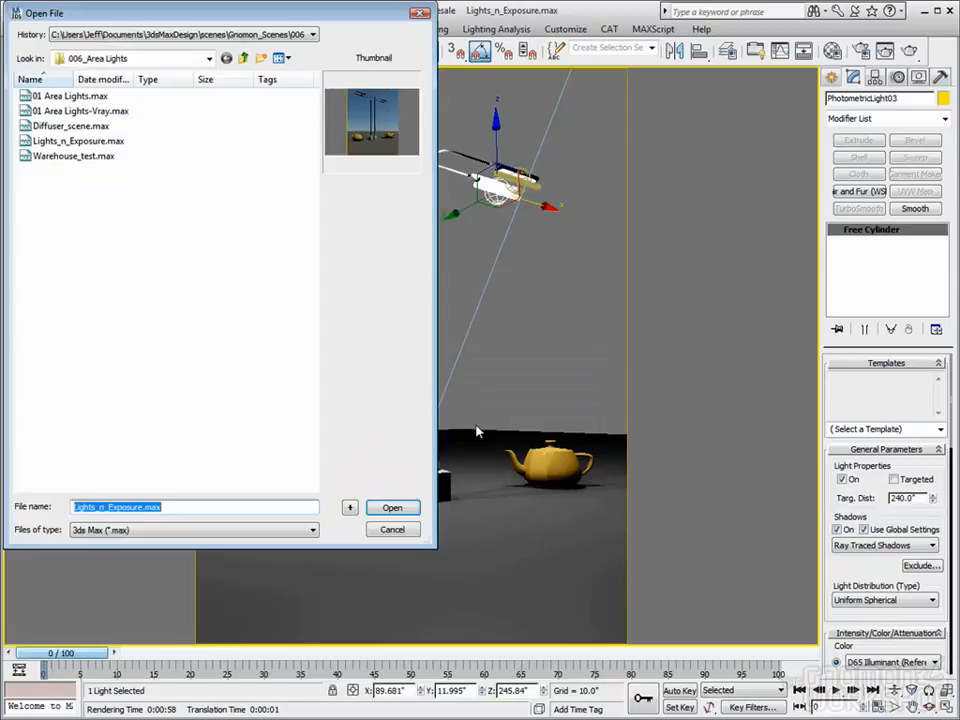
pyautogui.click(70, 96)
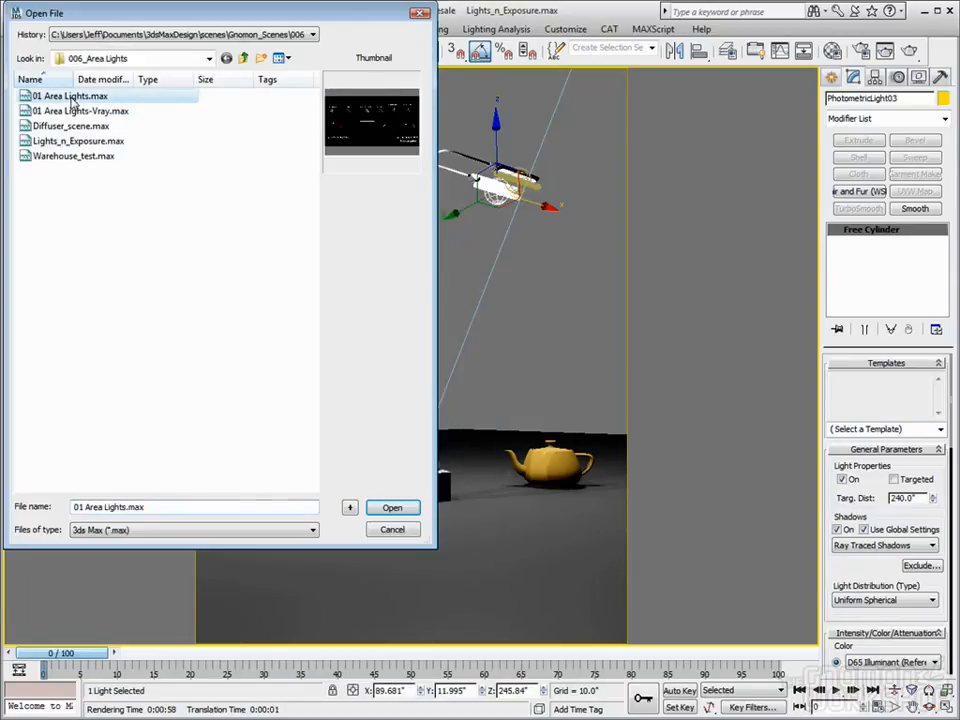
pyautogui.click(378, 508)
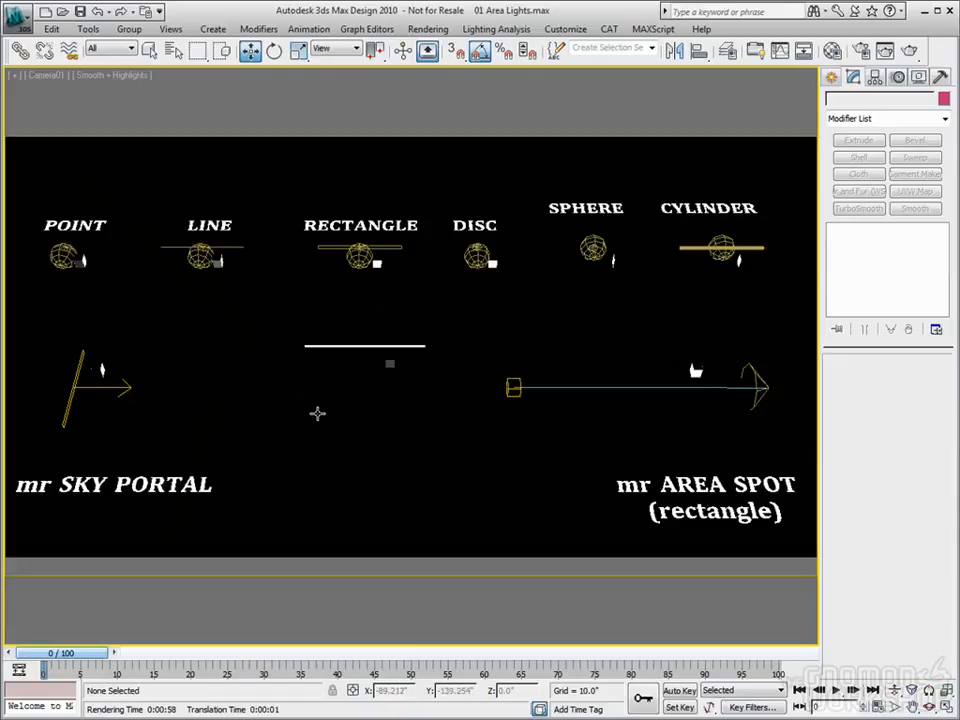
# Examine the parameters of the cylinder, line and point photometric lights, including the line light's emission shape
pyautogui.click(721, 248)
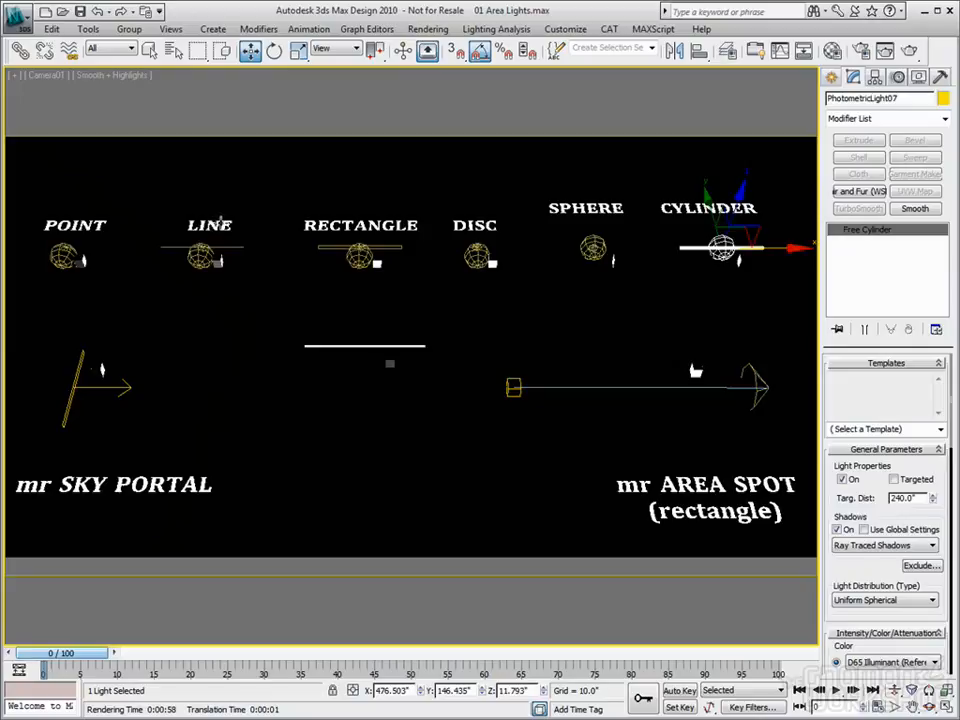
pyautogui.click(205, 247)
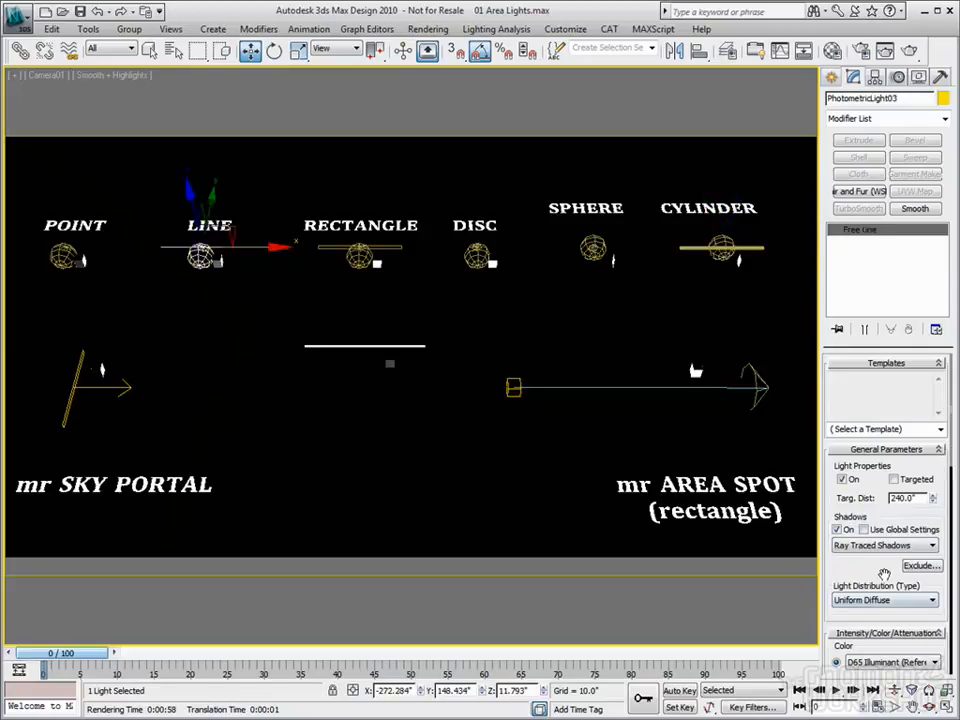
pyautogui.scroll(-5, 900, 590)
pyautogui.scroll(-5, 893, 567)
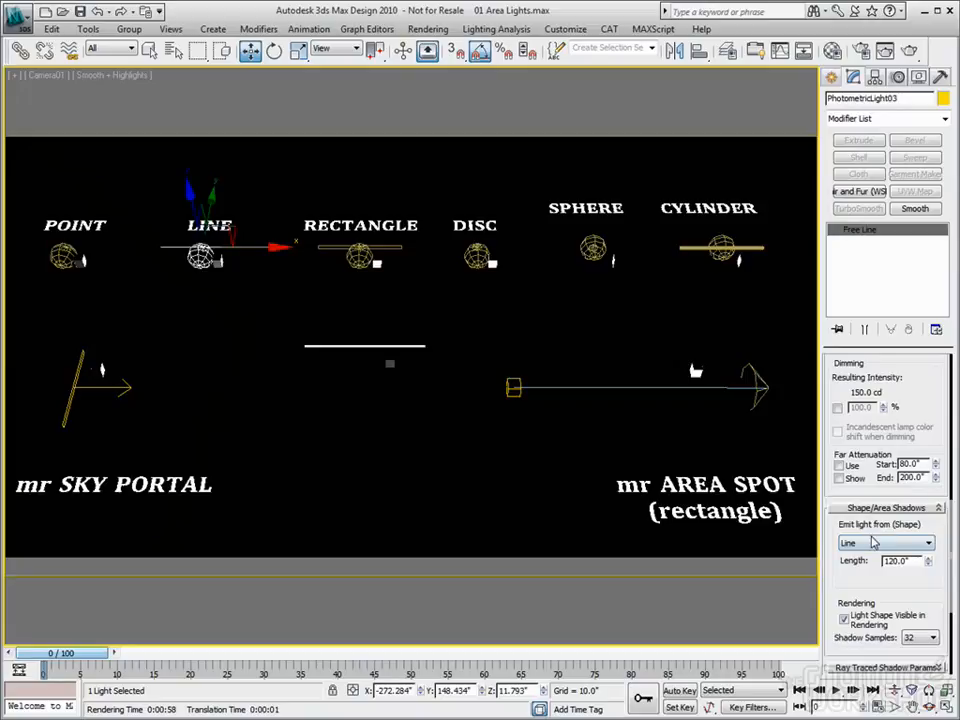
pyautogui.click(55, 256)
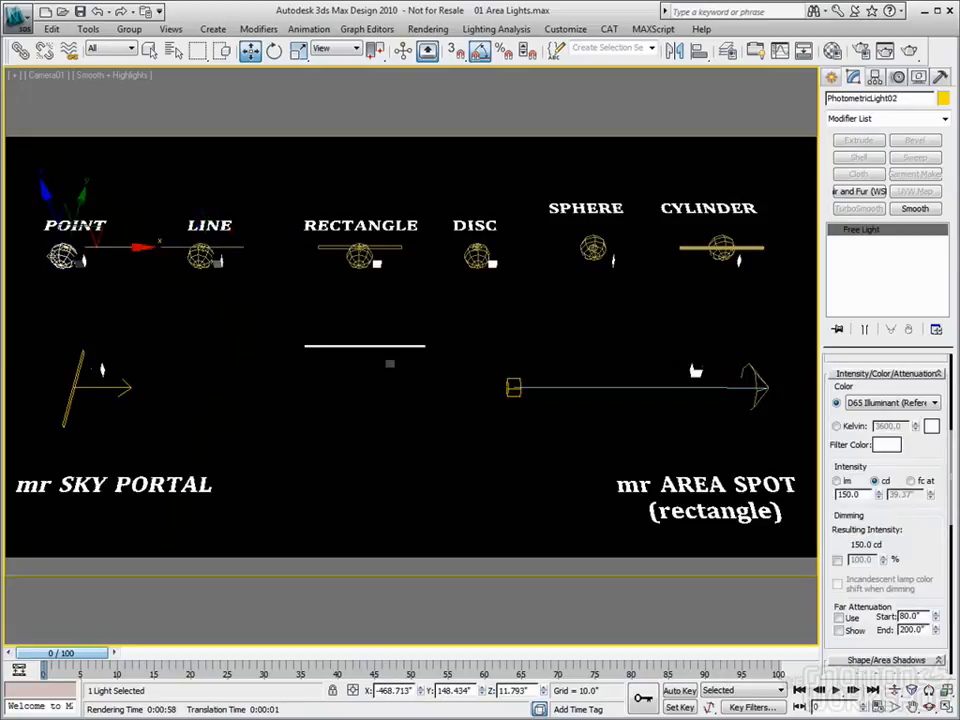
# Examine the settings of the mr Sky Portal, the plane beneath the rectangle light and the mr Area Spot's area light parameters
pyautogui.click(71, 388)
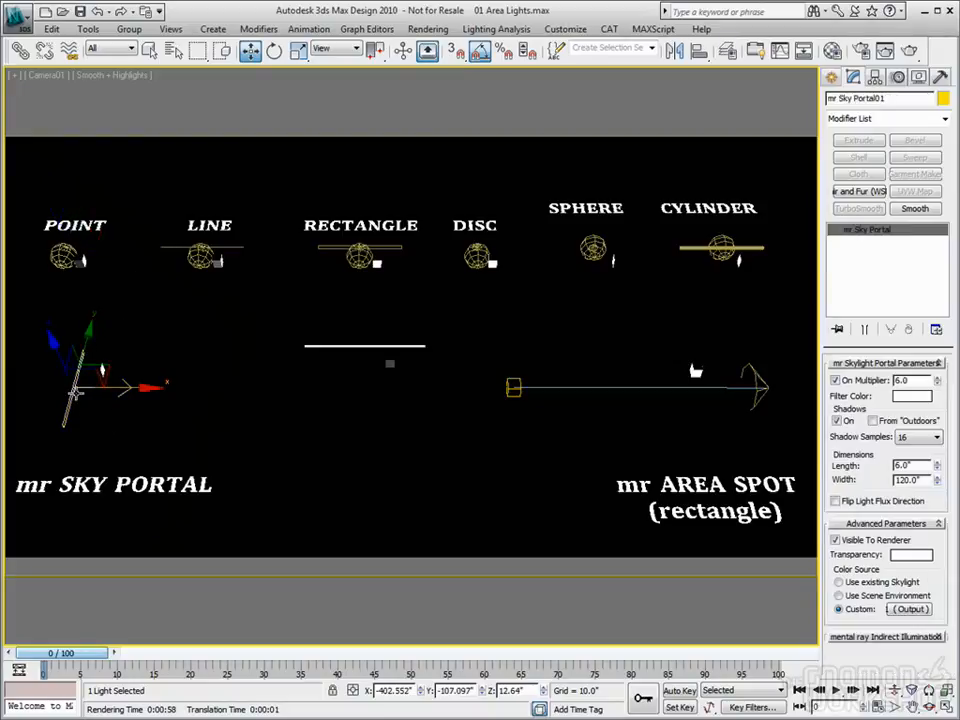
pyautogui.click(328, 345)
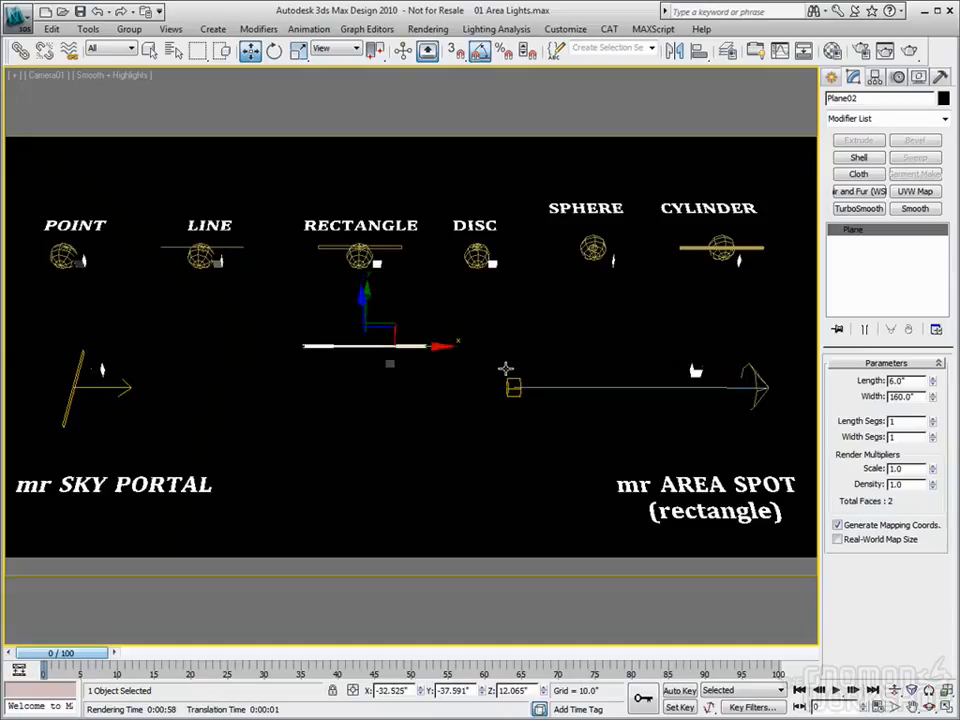
pyautogui.click(755, 380)
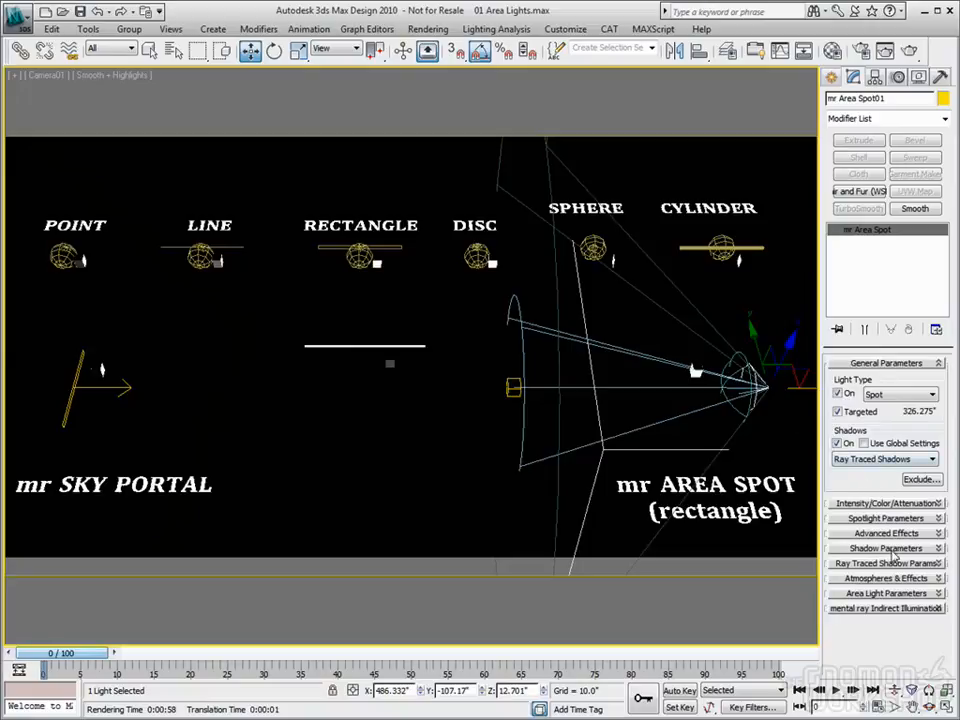
pyautogui.click(881, 595)
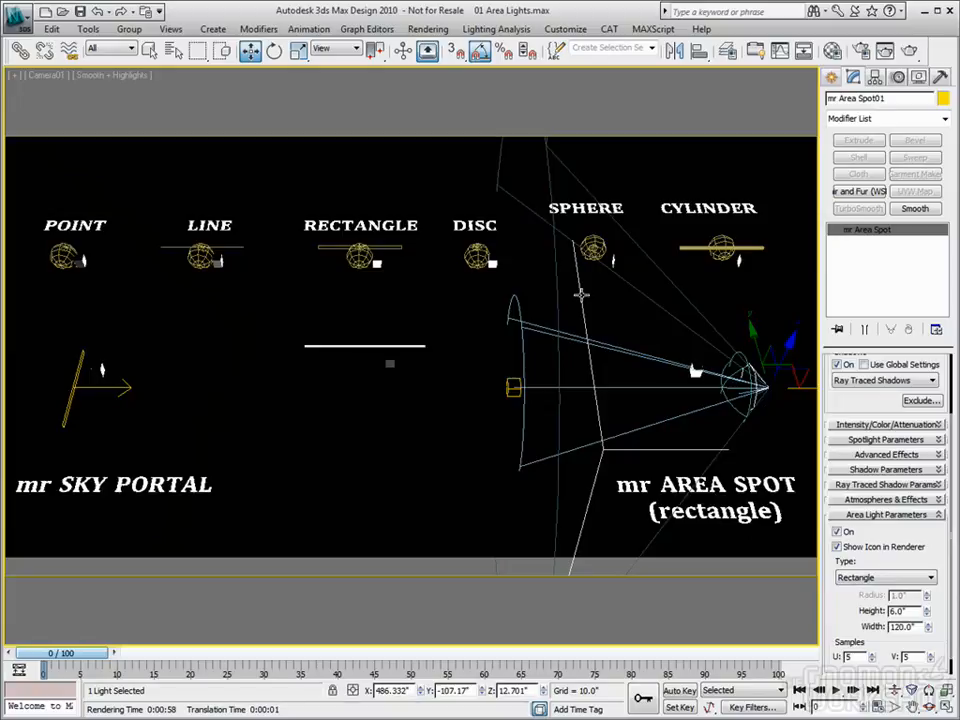
# Review the rectangle light's intensity and Shape/Area Shadows settings and render the camera view
pyautogui.click(365, 260)
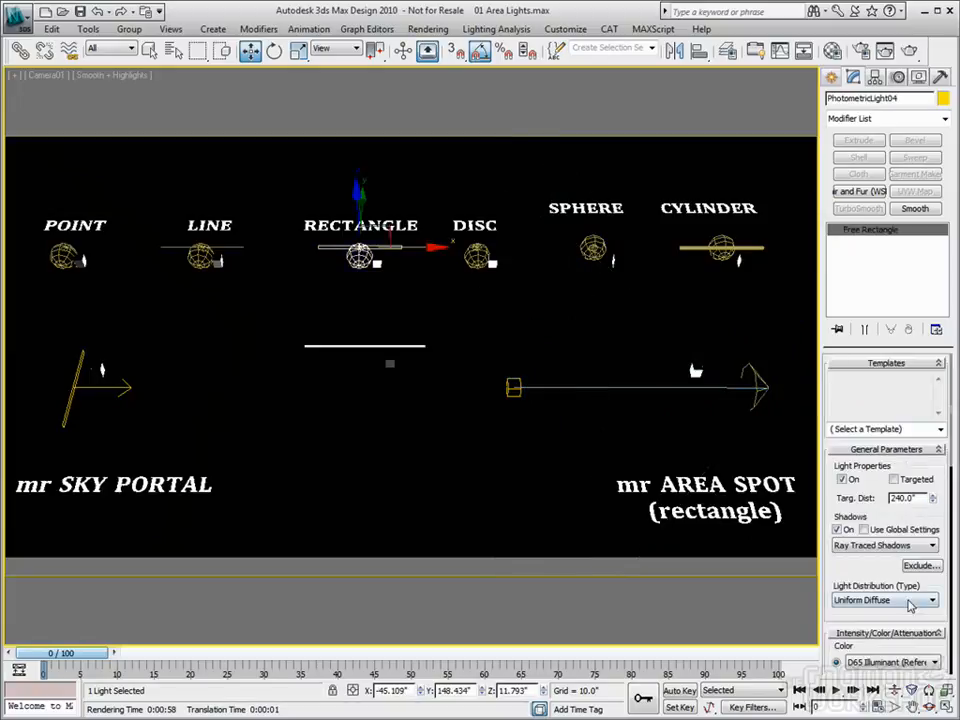
pyautogui.scroll(-5, 884, 574)
pyautogui.scroll(-3, 858, 427)
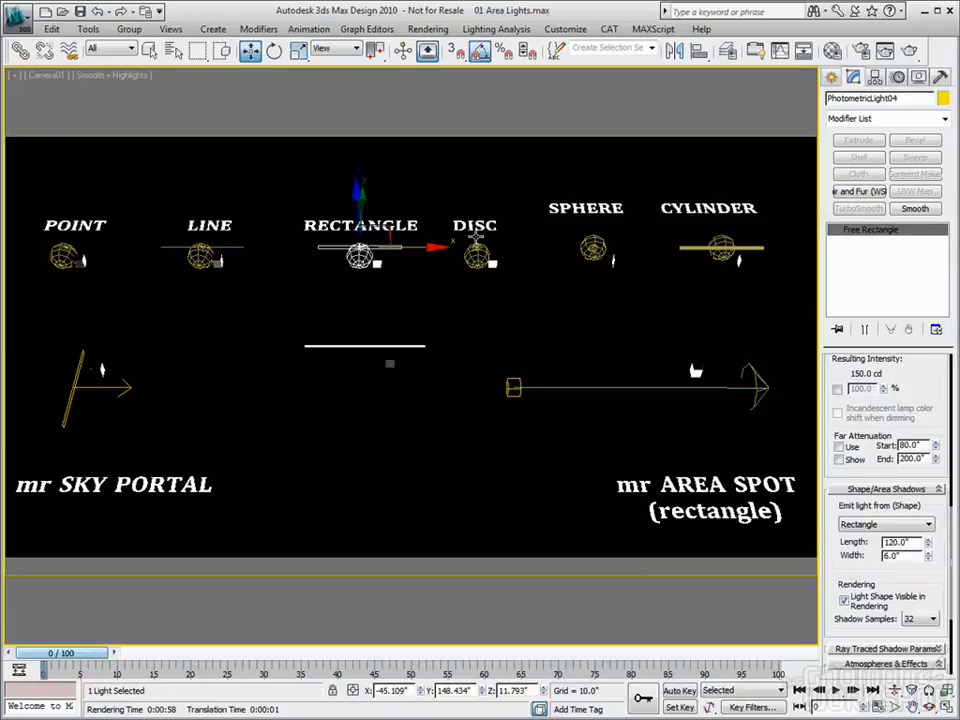
pyautogui.click(910, 50)
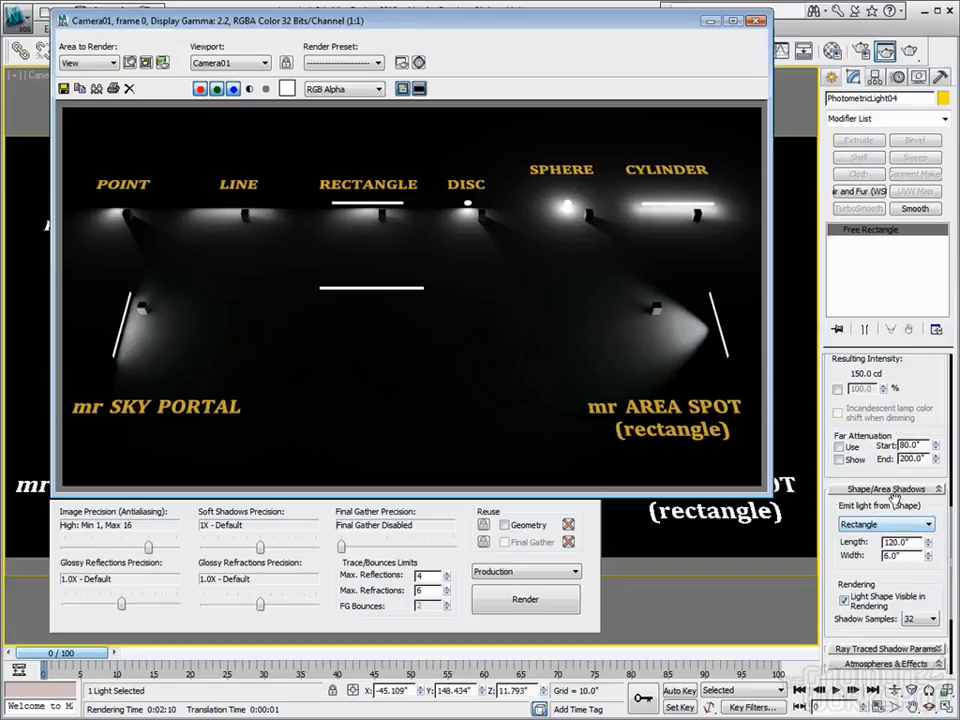
pyautogui.scroll(10, 883, 480)
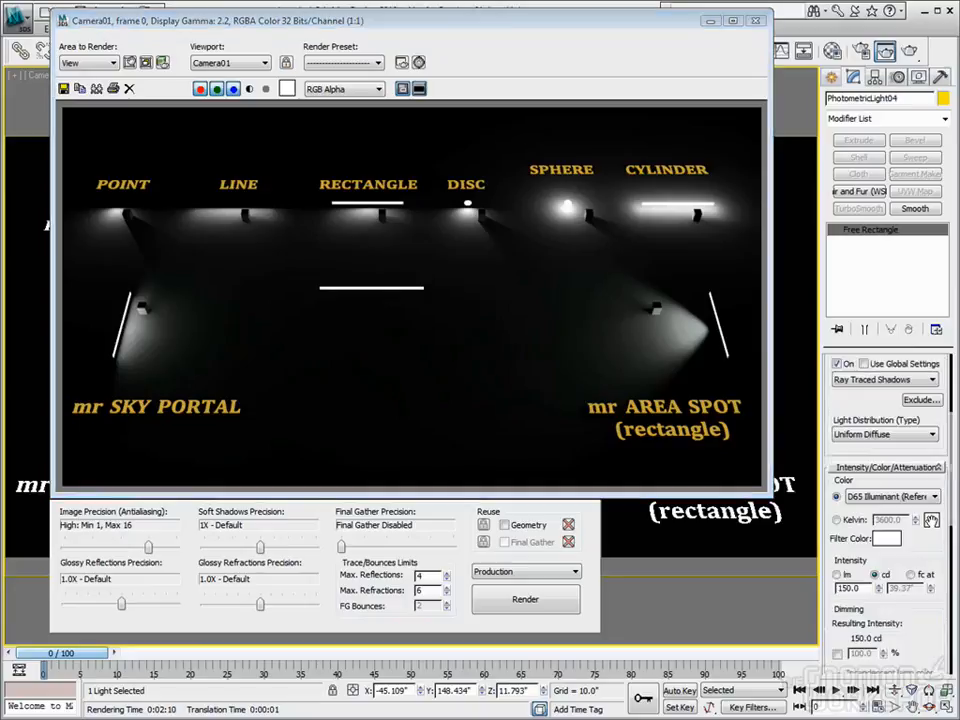
pyautogui.click(755, 21)
# Limit the selection filter to Lights and select the mr Area Spot
pyautogui.click(762, 380)
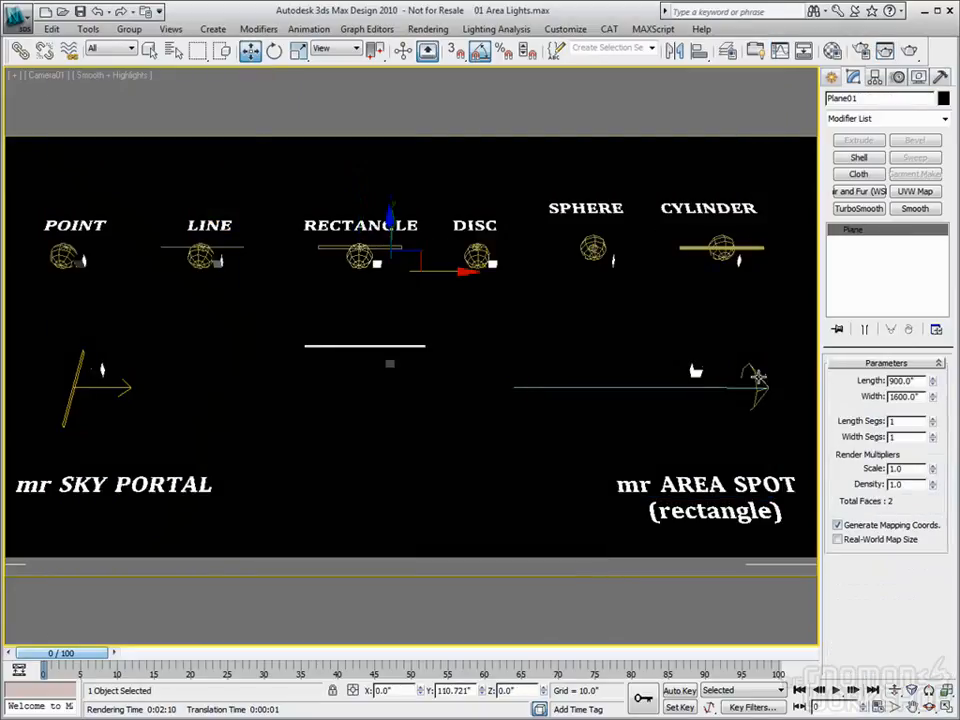
pyautogui.click(112, 48)
pyautogui.click(90, 74)
pyautogui.click(466, 438)
pyautogui.click(759, 385)
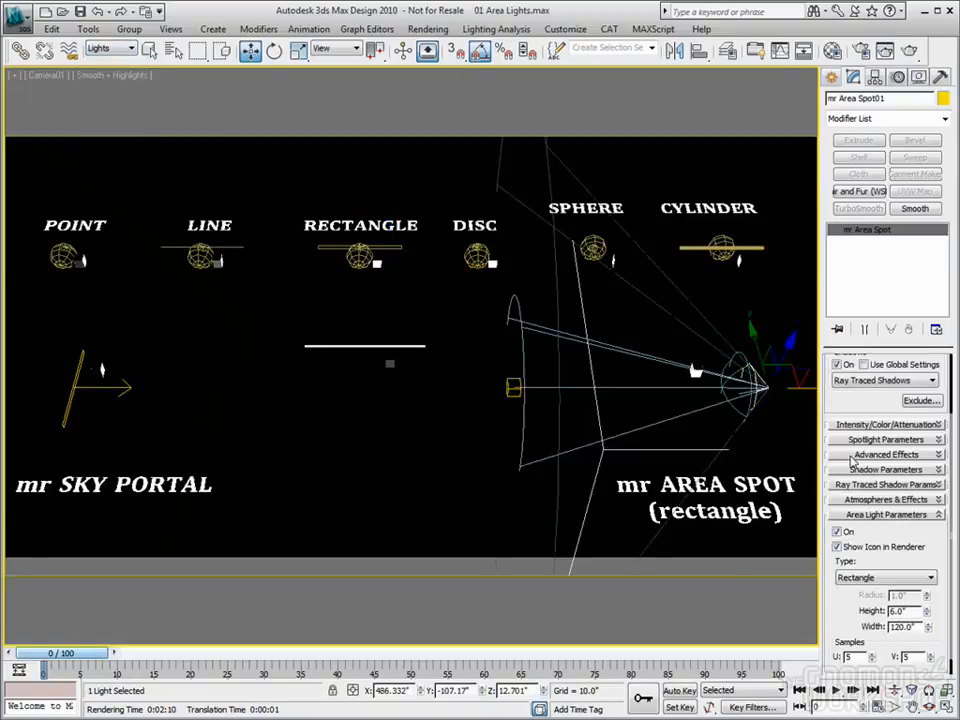
# Examine the mr Area Spot's area light type, size and samples, and inspect the lights in the rendered frame
pyautogui.moveTo(930, 556); pyautogui.dragTo(936, 635)
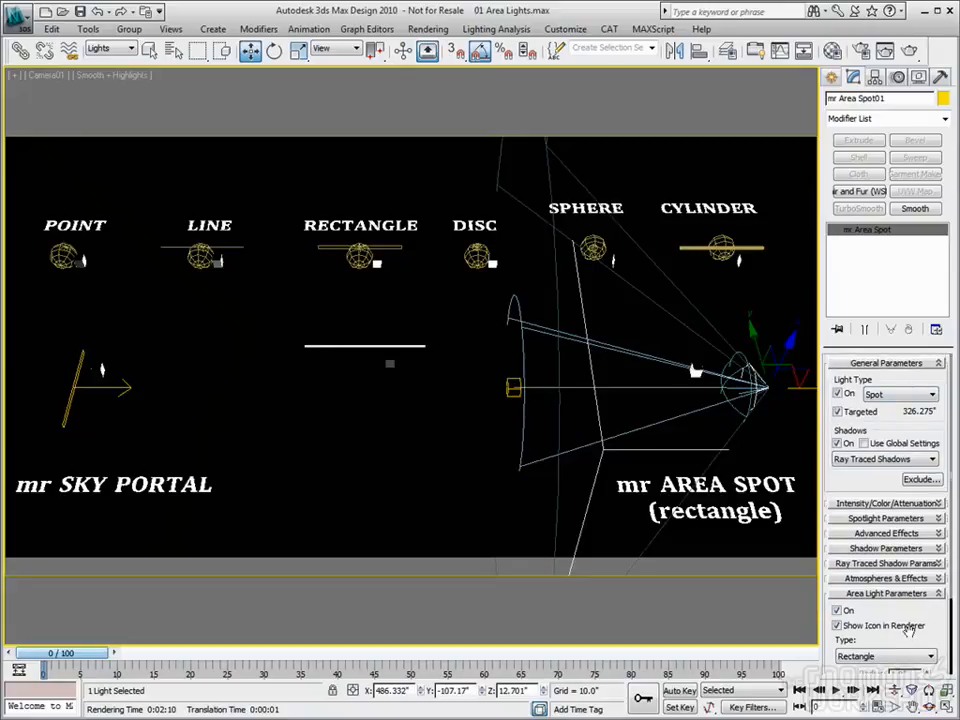
pyautogui.scroll(-3, 914, 620)
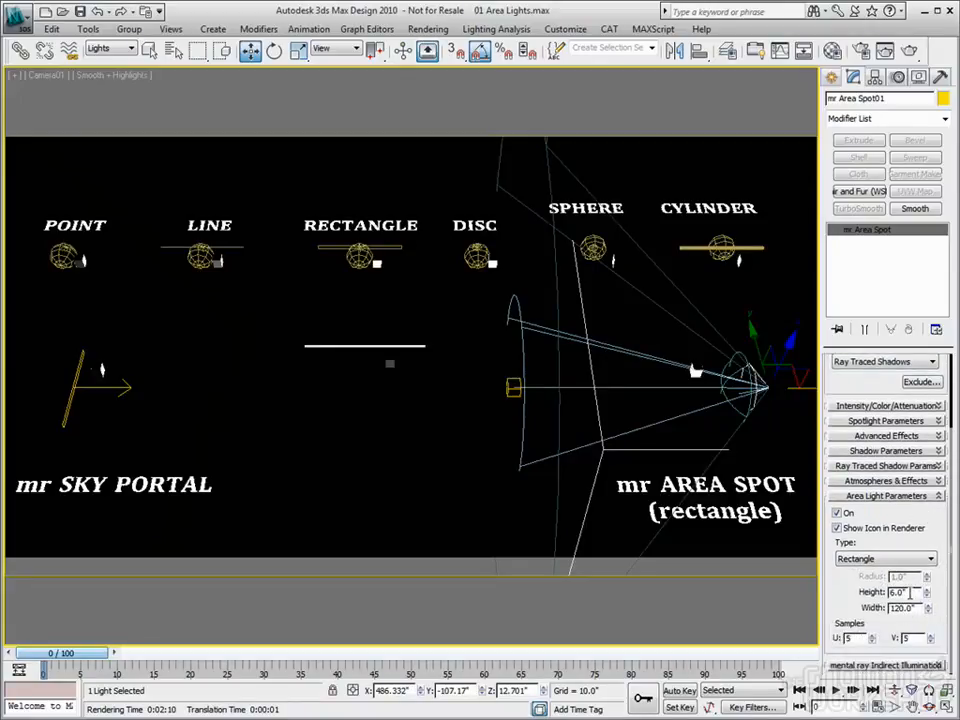
pyautogui.click(858, 560)
pyautogui.click(860, 51)
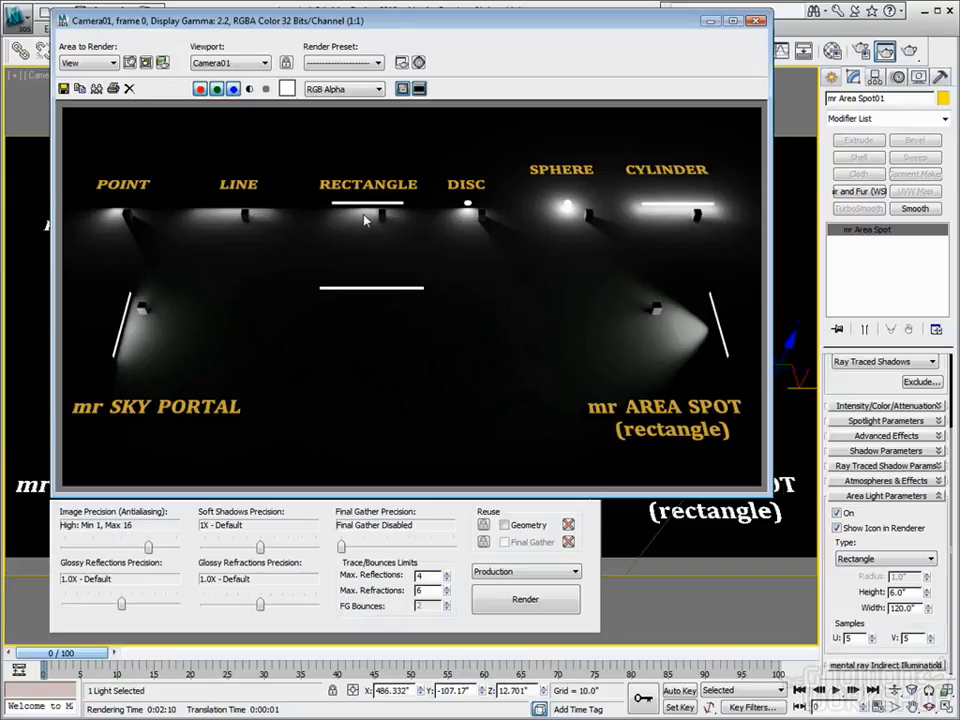
pyautogui.moveTo(369, 218)
pyautogui.mouseDown(button='right')
pyautogui.moveTo(418, 213)
pyautogui.moveTo(335, 218)
pyautogui.moveTo(367, 219)
pyautogui.mouseUp(button='right')
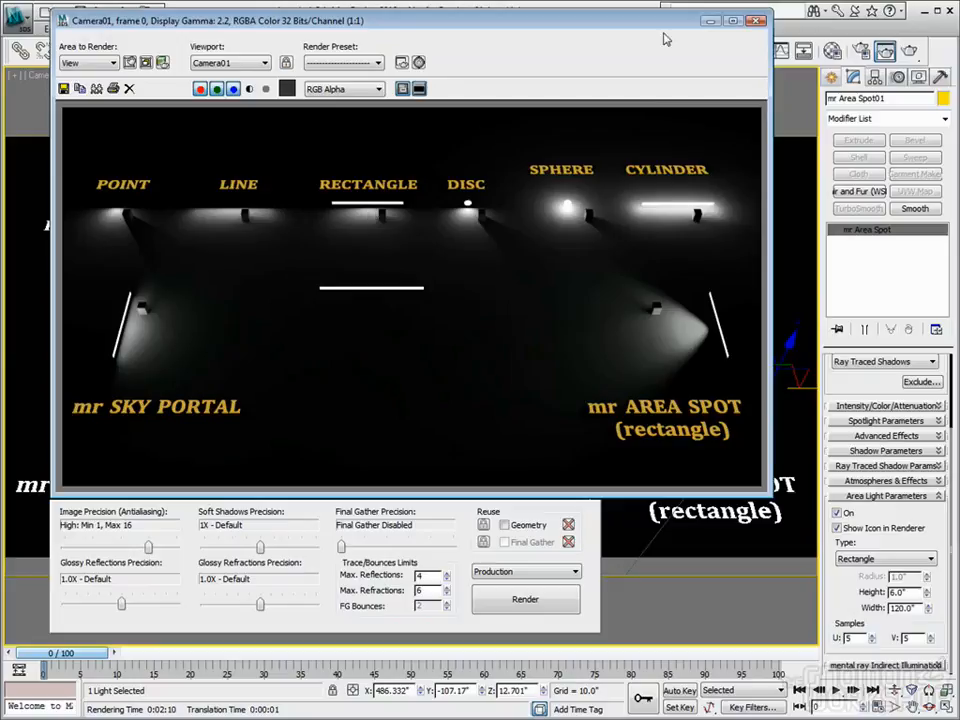
pyautogui.click(757, 20)
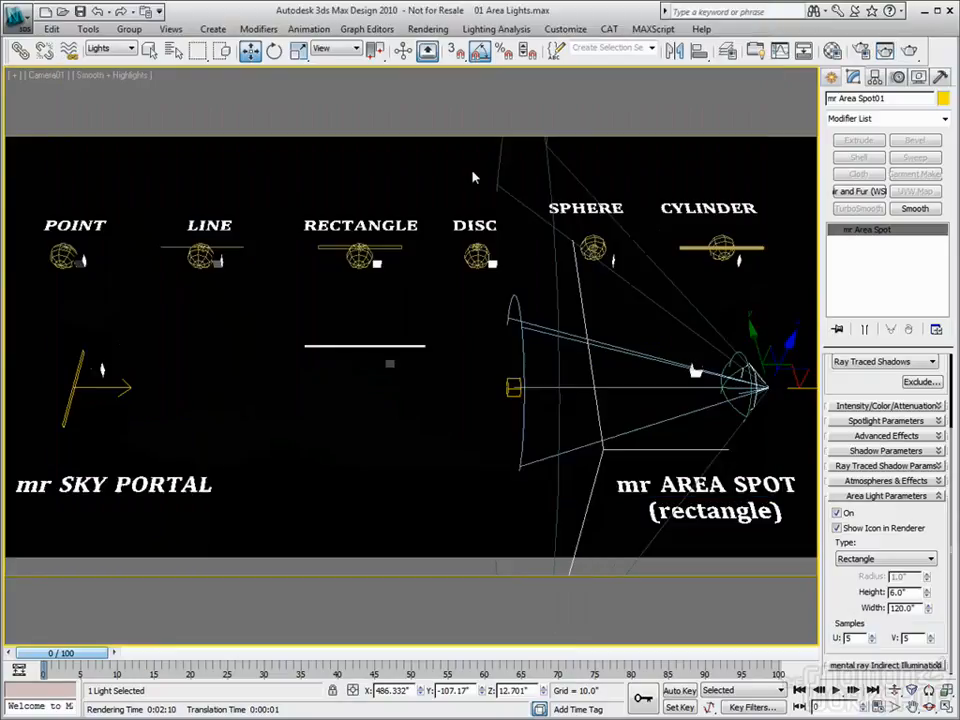
# Examine the rectangle light's emission shape and shadow samples and compare it with the other lights in the rendered frame
pyautogui.click(356, 247)
pyautogui.moveTo(936, 518); pyautogui.dragTo(920, 445)
pyautogui.scroll(-5, 920, 445)
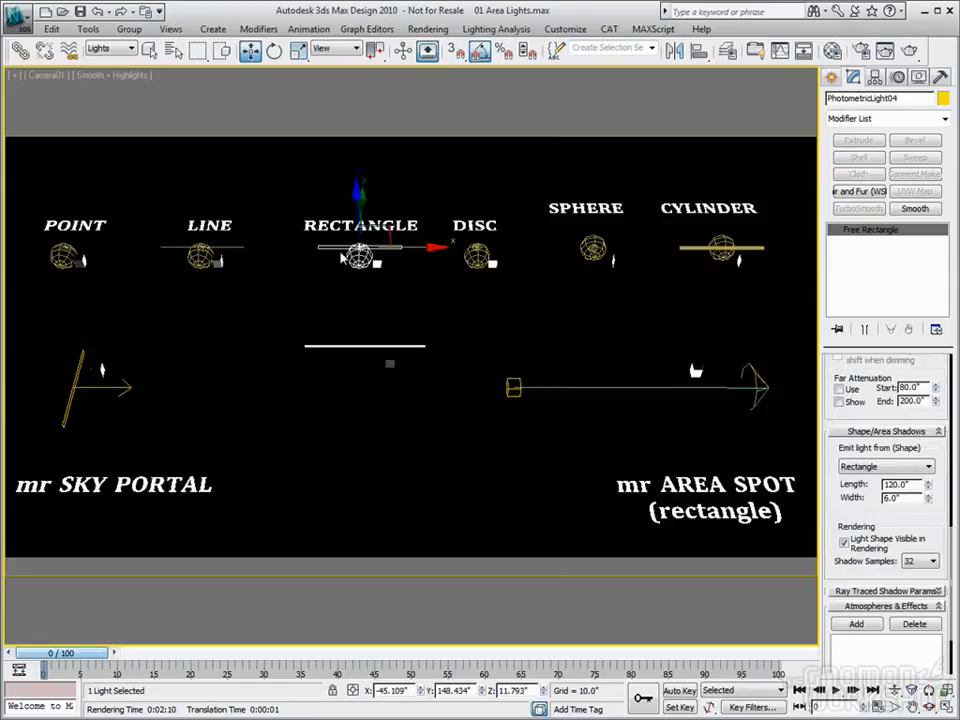
pyautogui.click(885, 50)
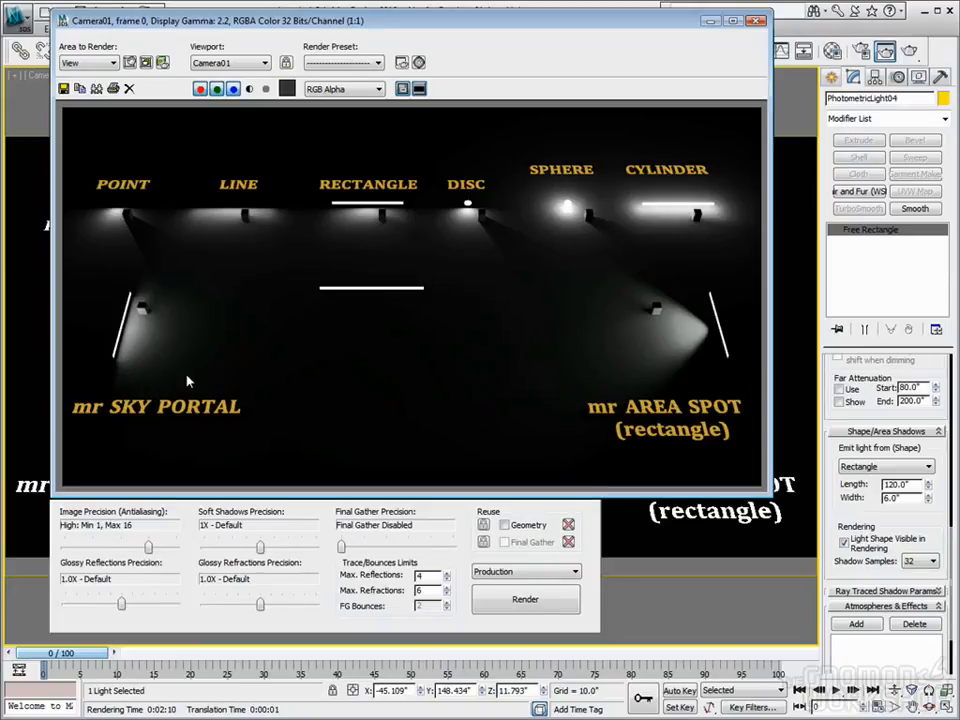
pyautogui.click(131, 333)
pyautogui.moveTo(242, 218)
pyautogui.mouseDown(button='right')
pyautogui.moveTo(227, 219)
pyautogui.moveTo(235, 221)
pyautogui.mouseUp(button='right')
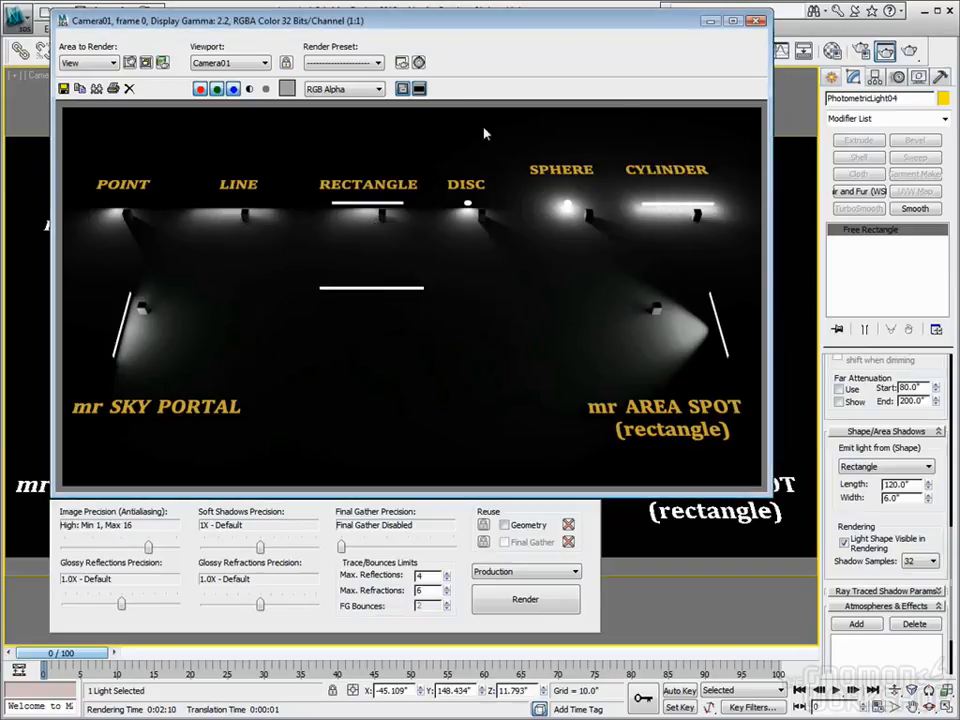
pyautogui.click(756, 21)
# Examine the line light's shape settings and compare its illumination with the other lights in the rendered frame
pyautogui.click(228, 250)
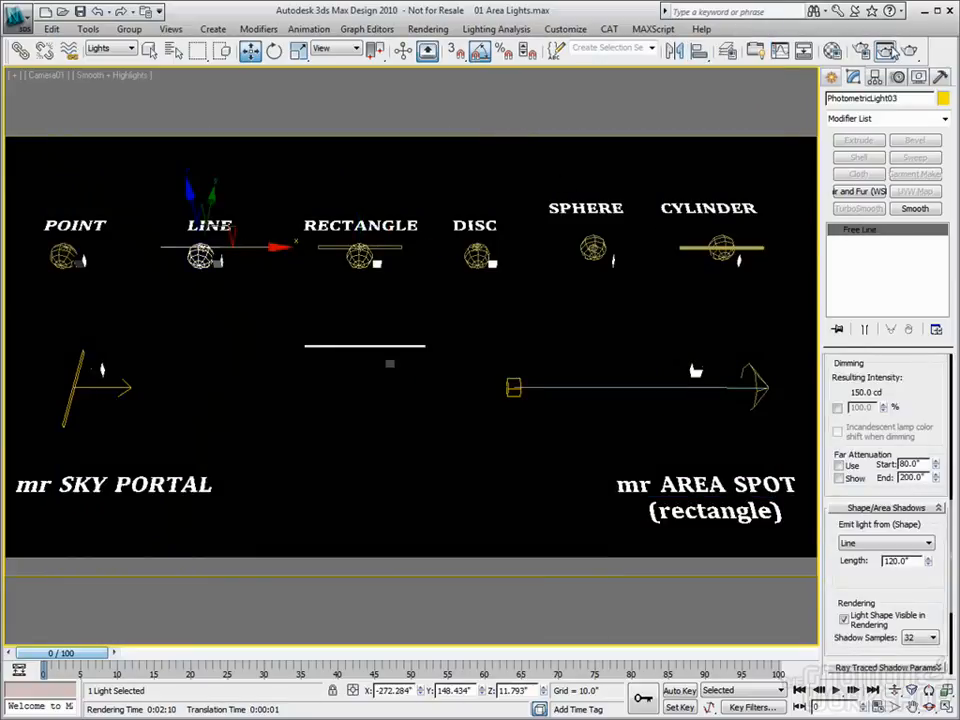
pyautogui.click(884, 50)
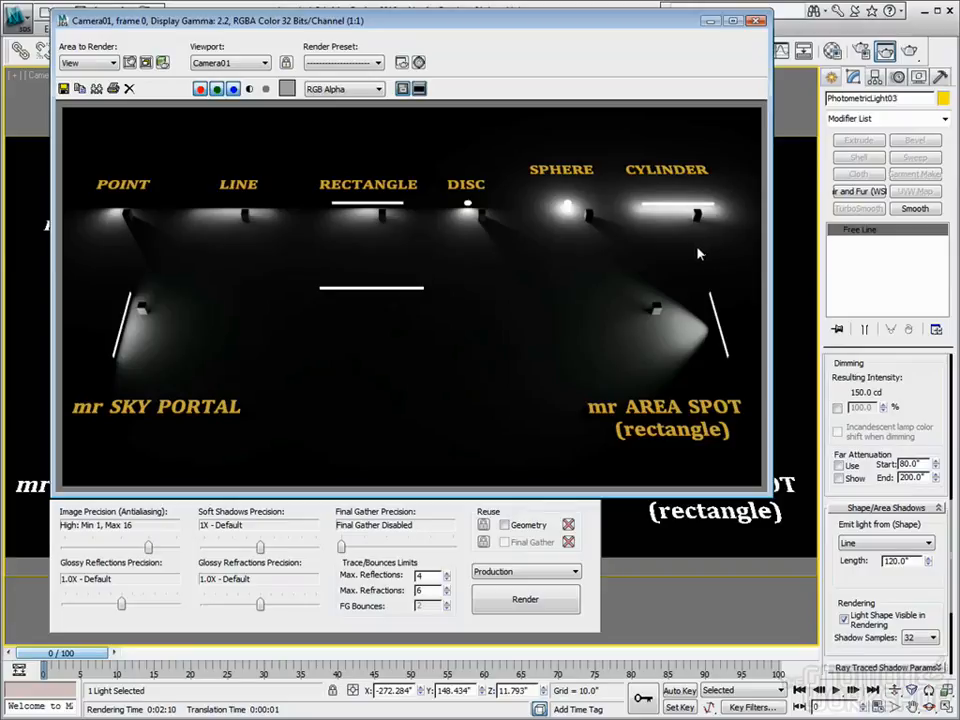
pyautogui.click(758, 21)
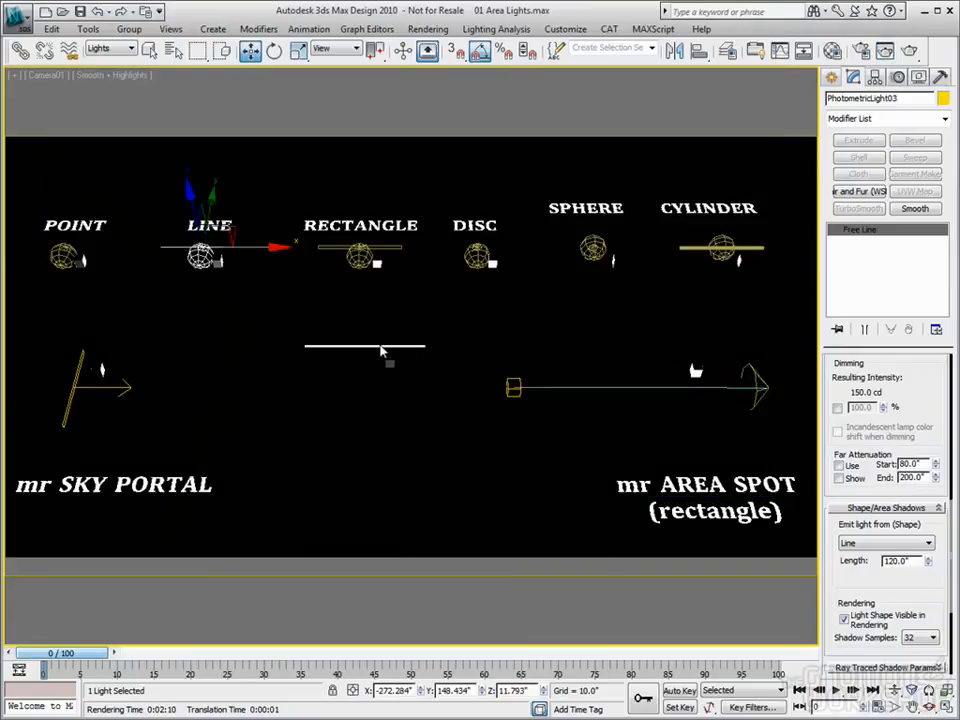
# Reset the selection filter to All and select the plane beneath the rectangle light
pyautogui.click(110, 48)
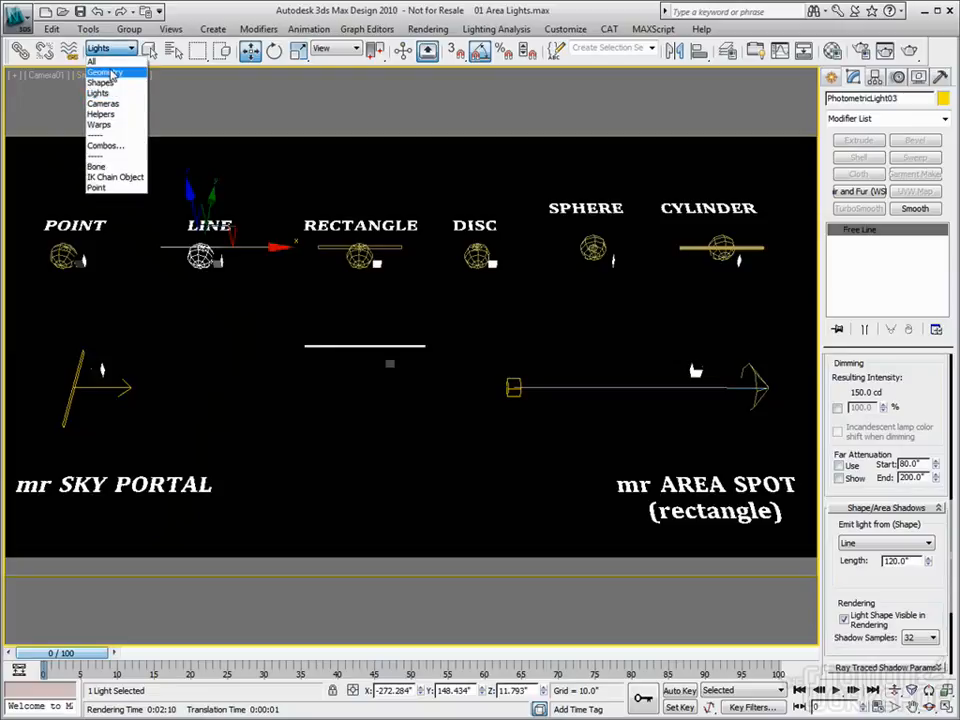
pyautogui.click(108, 62)
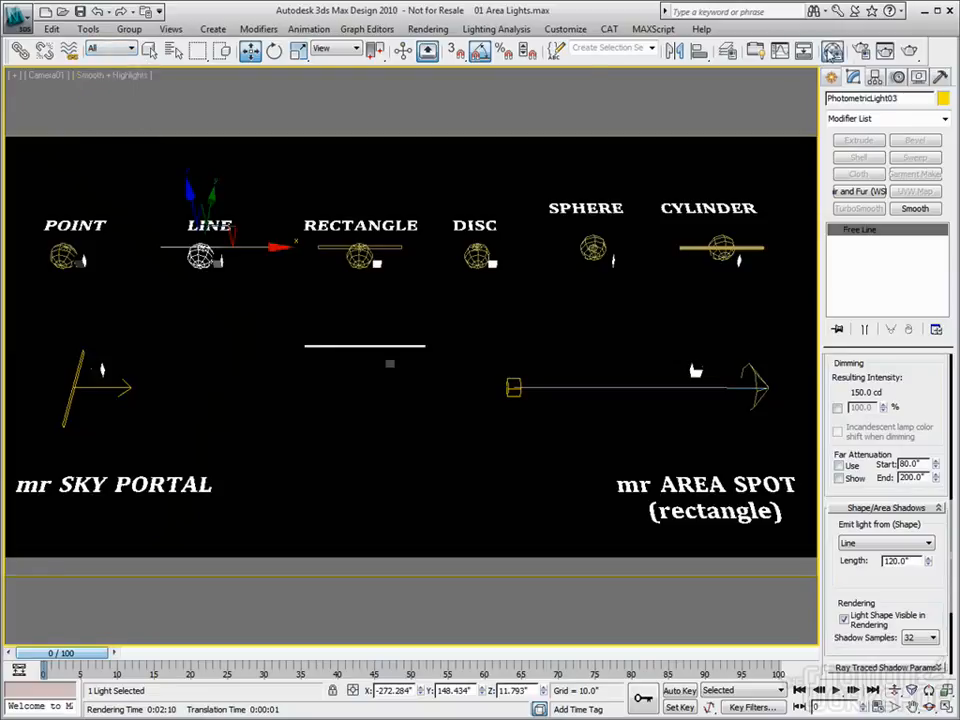
pyautogui.press('m')
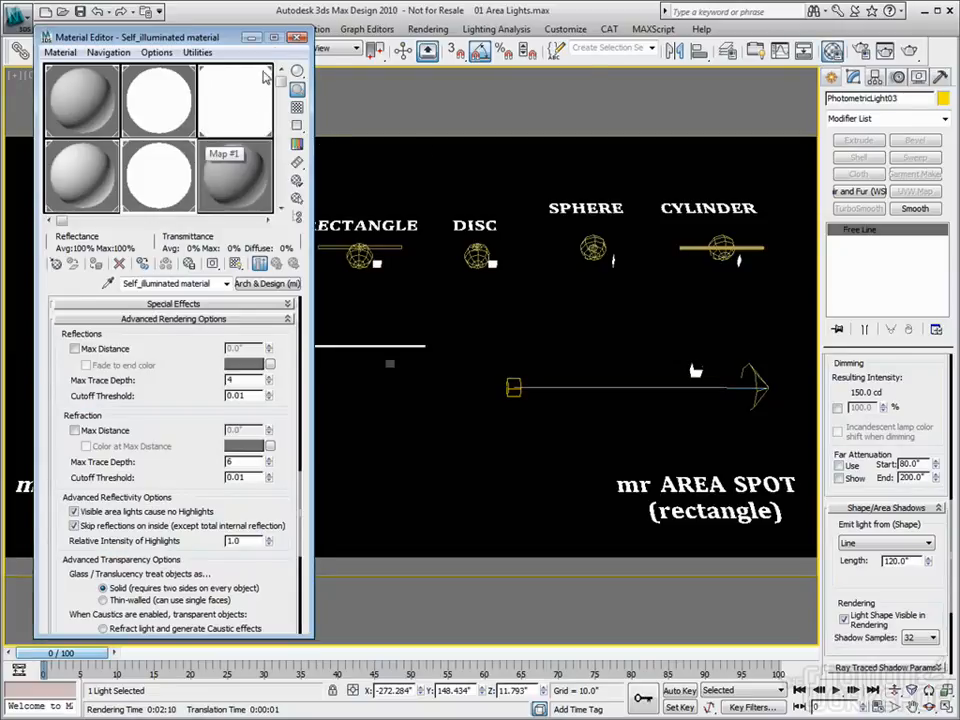
pyautogui.click(297, 38)
pyautogui.click(363, 345)
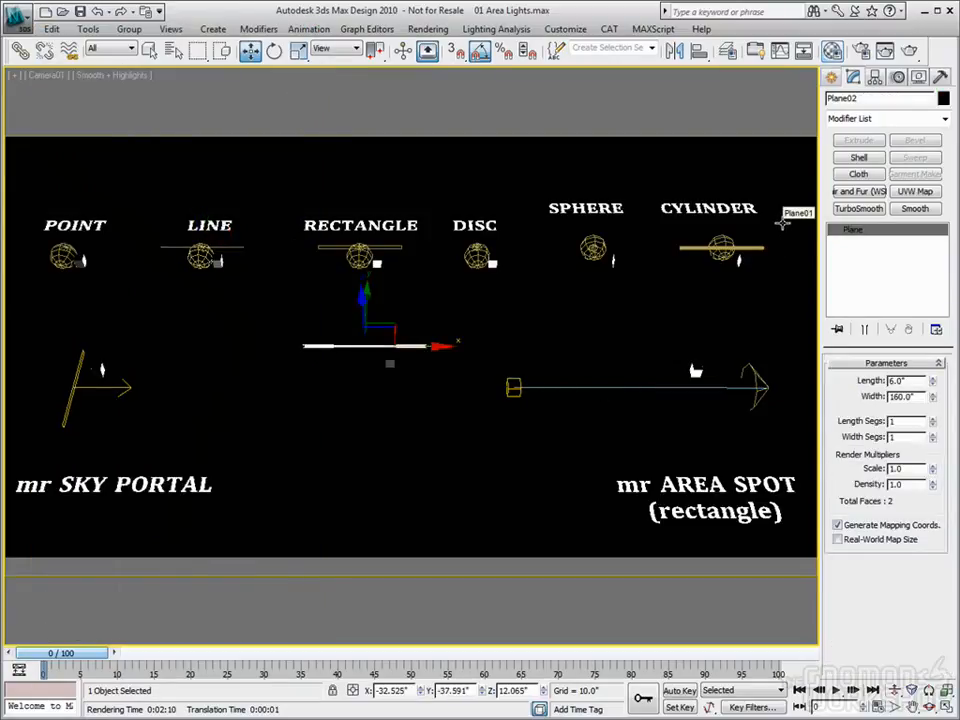
# Examine the Final Gather render settings and the Self Illumination (Glow) options of the Self_illuminated material
pyautogui.click(863, 55)
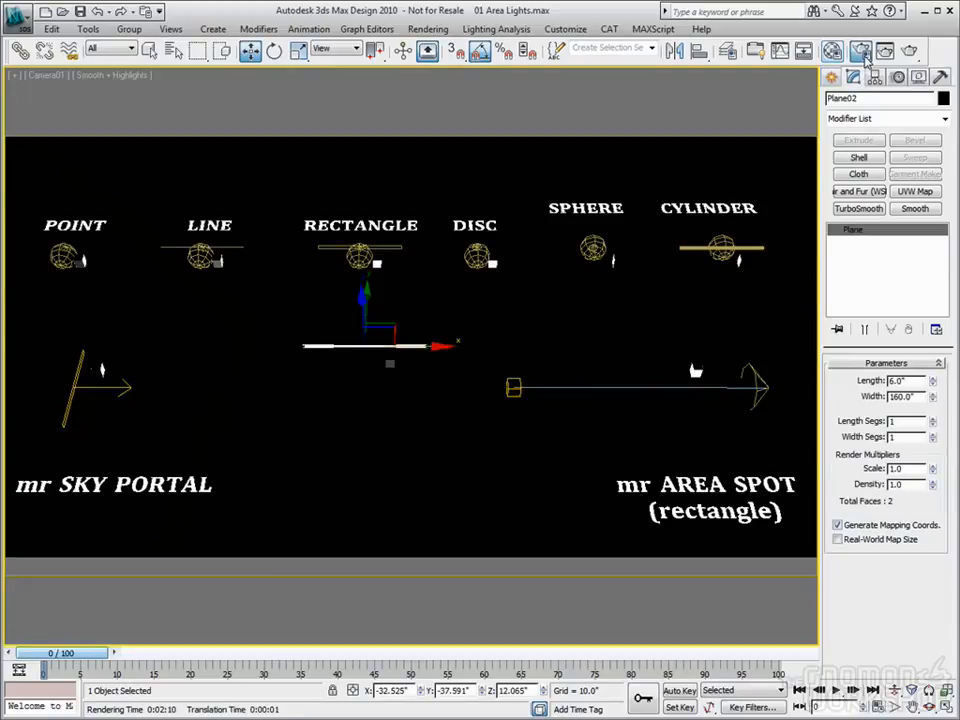
pyautogui.click(383, 55)
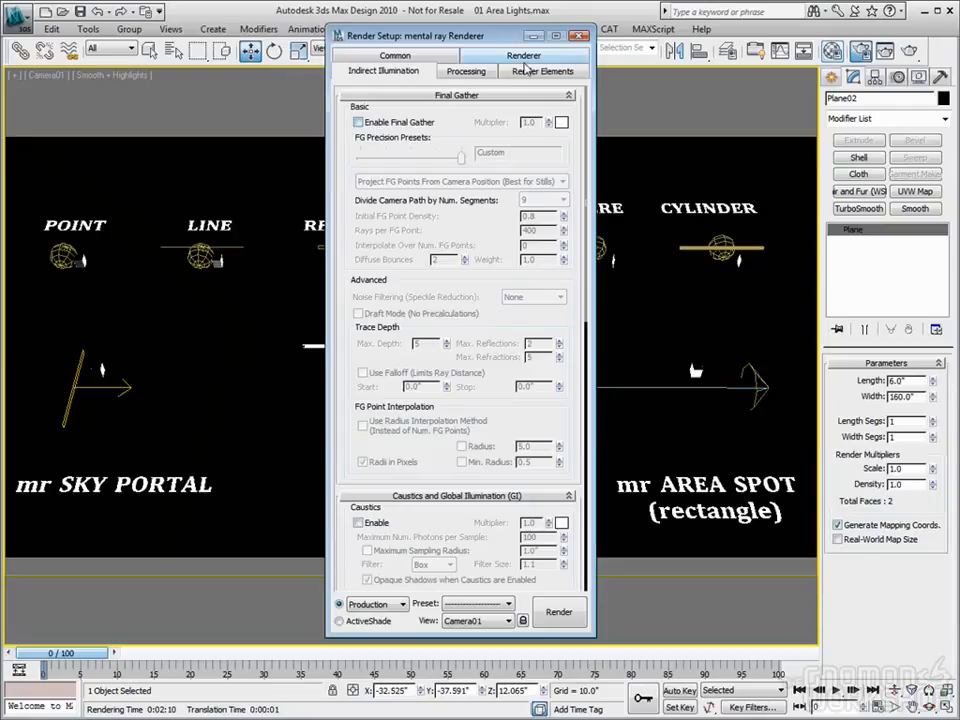
pyautogui.click(578, 35)
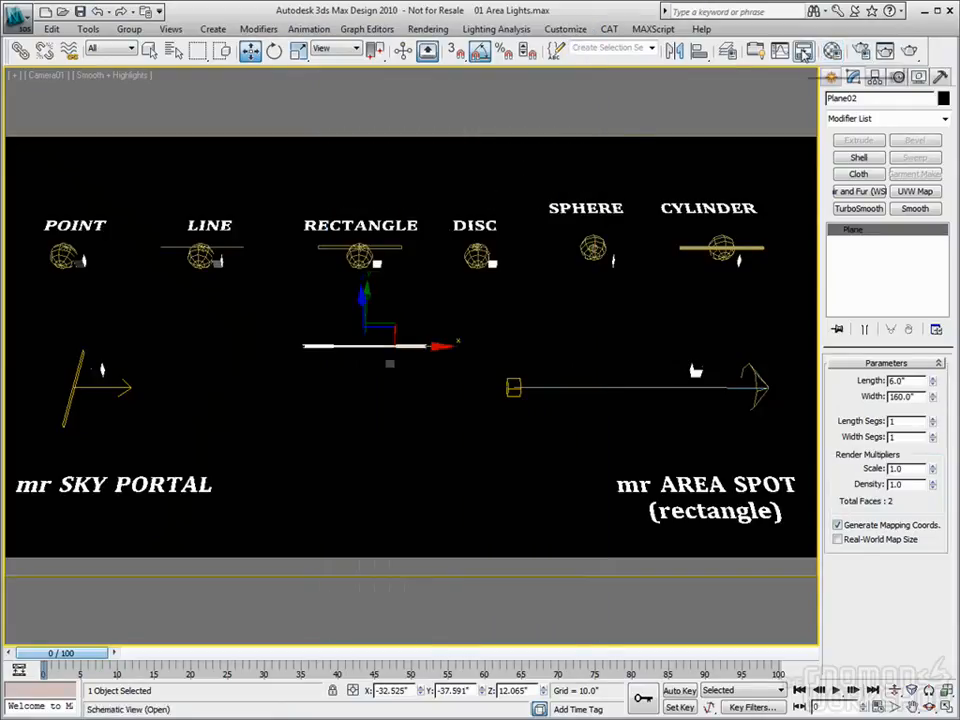
pyautogui.click(863, 50)
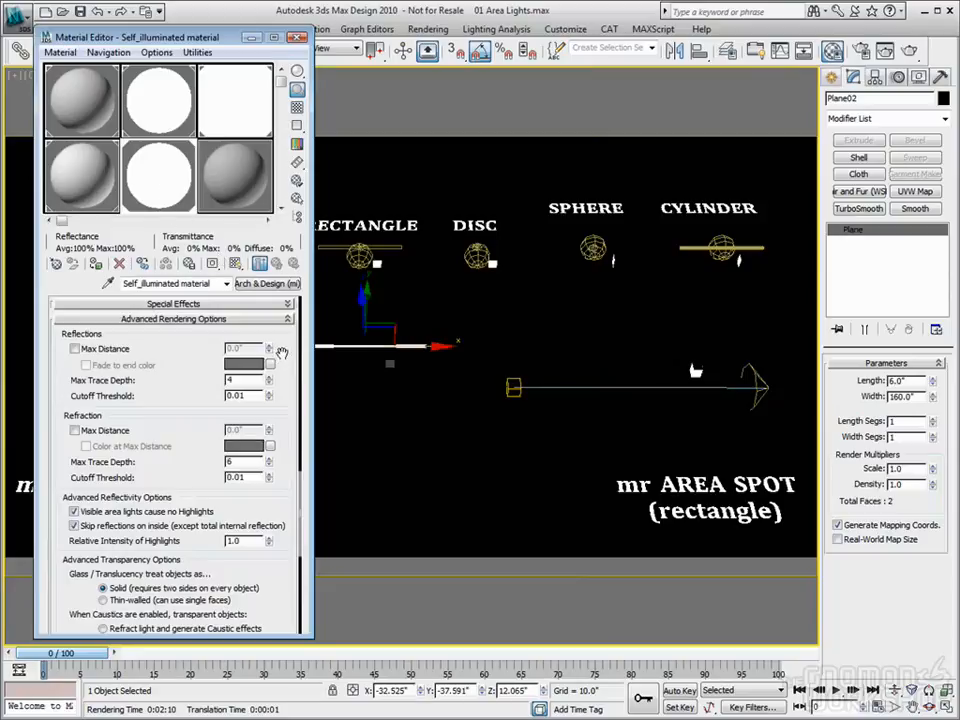
pyautogui.scroll(3, 229, 417)
pyautogui.scroll(3, 229, 417)
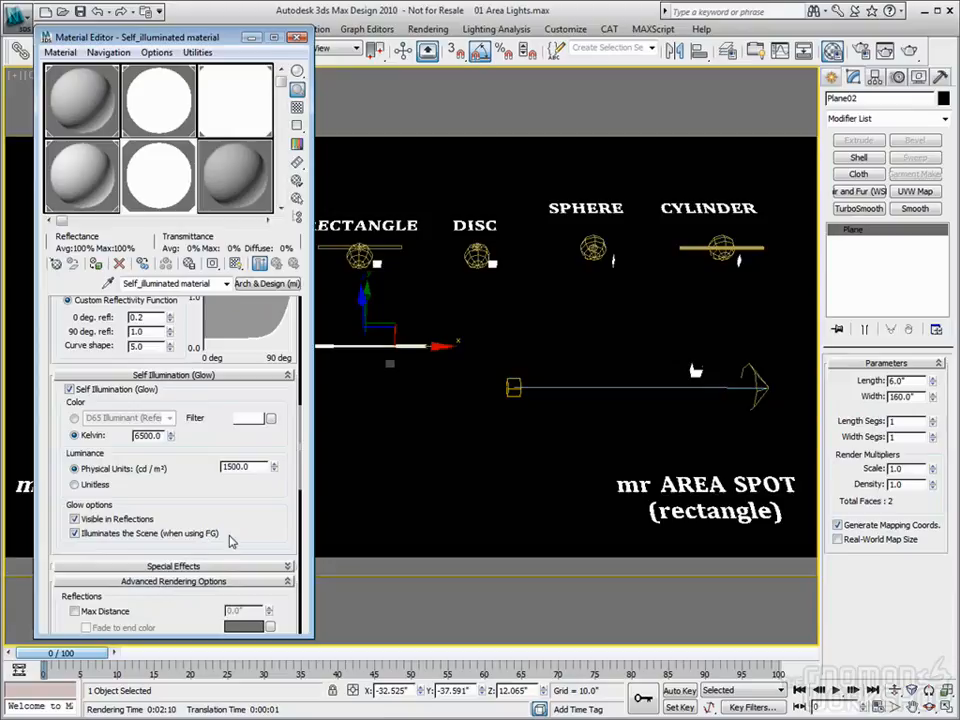
pyautogui.click(297, 38)
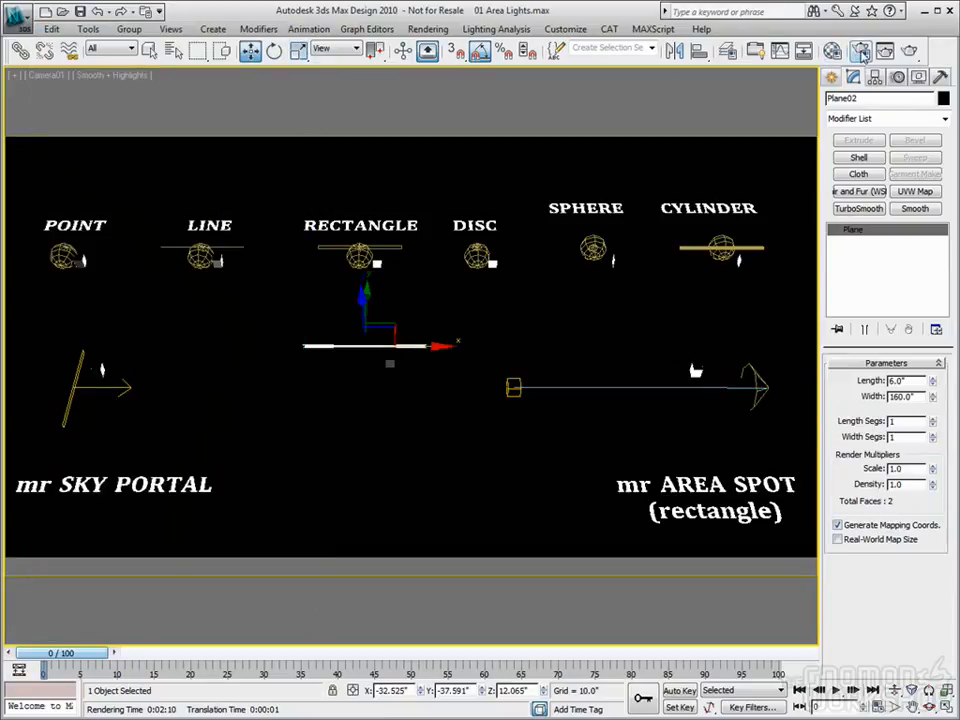
pyautogui.press('F10')
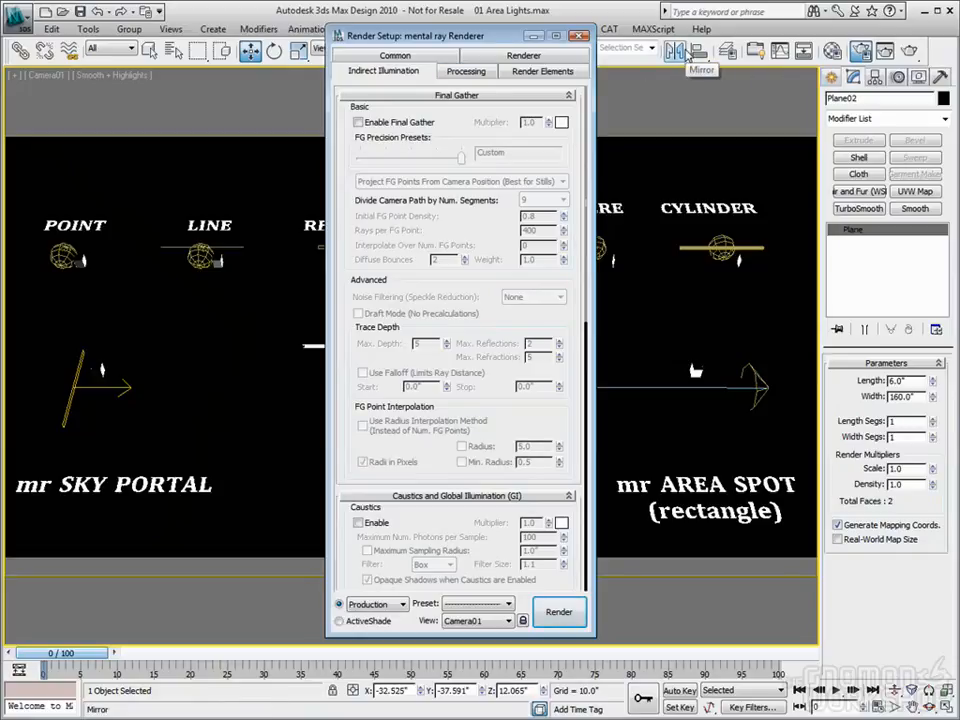
pyautogui.click(578, 36)
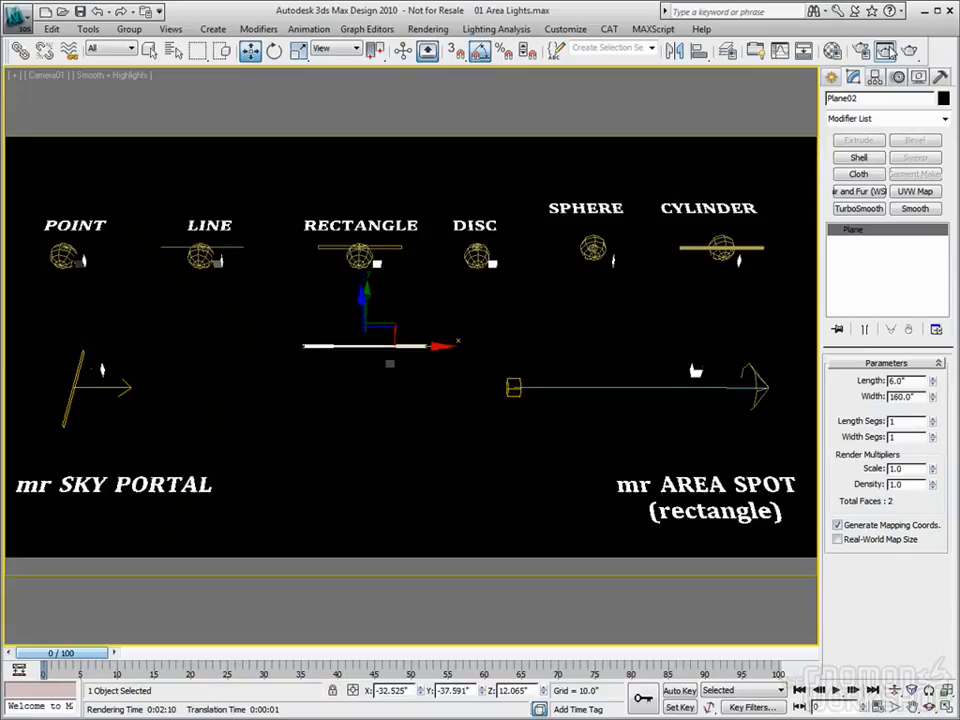
# Enable Final Gather in the render settings and render the camera view with the self-illuminated plane lighting the scene
pyautogui.click(885, 51)
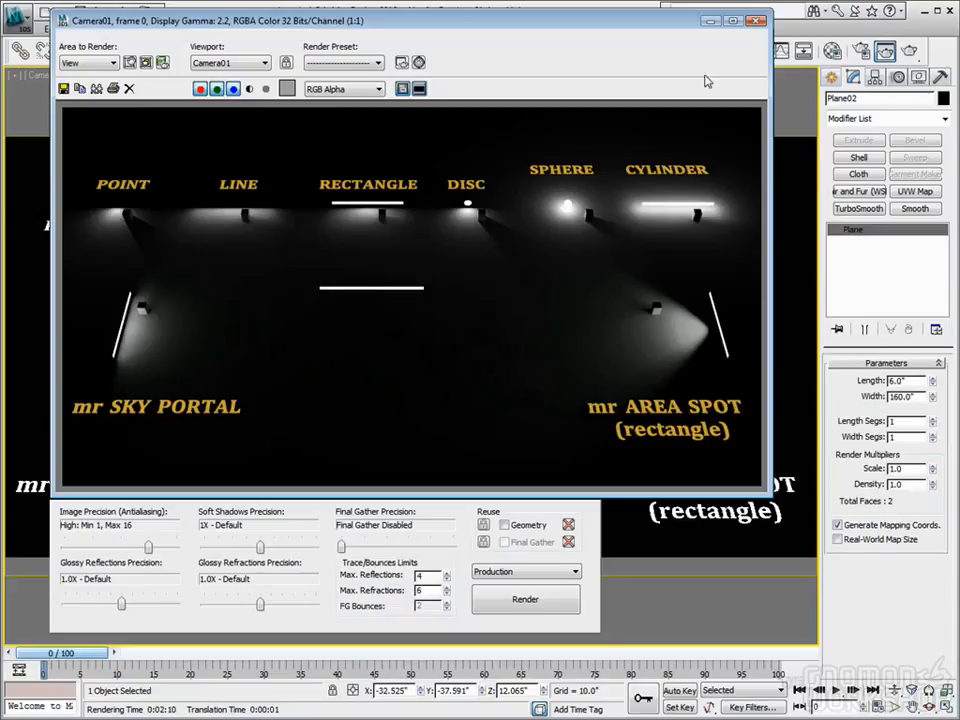
pyautogui.click(860, 55)
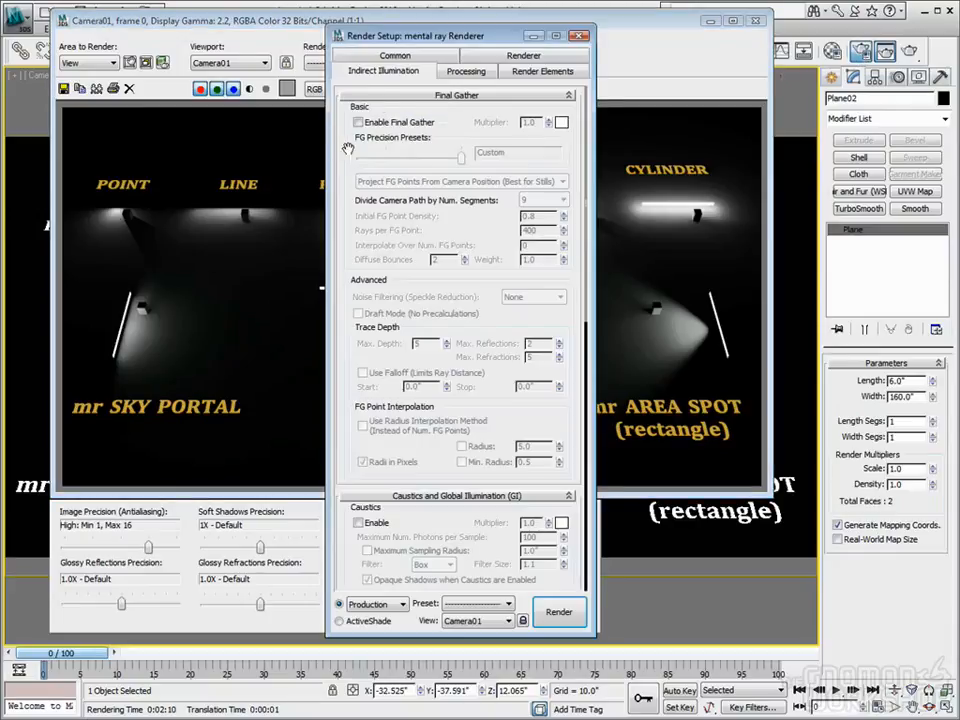
pyautogui.click(359, 122)
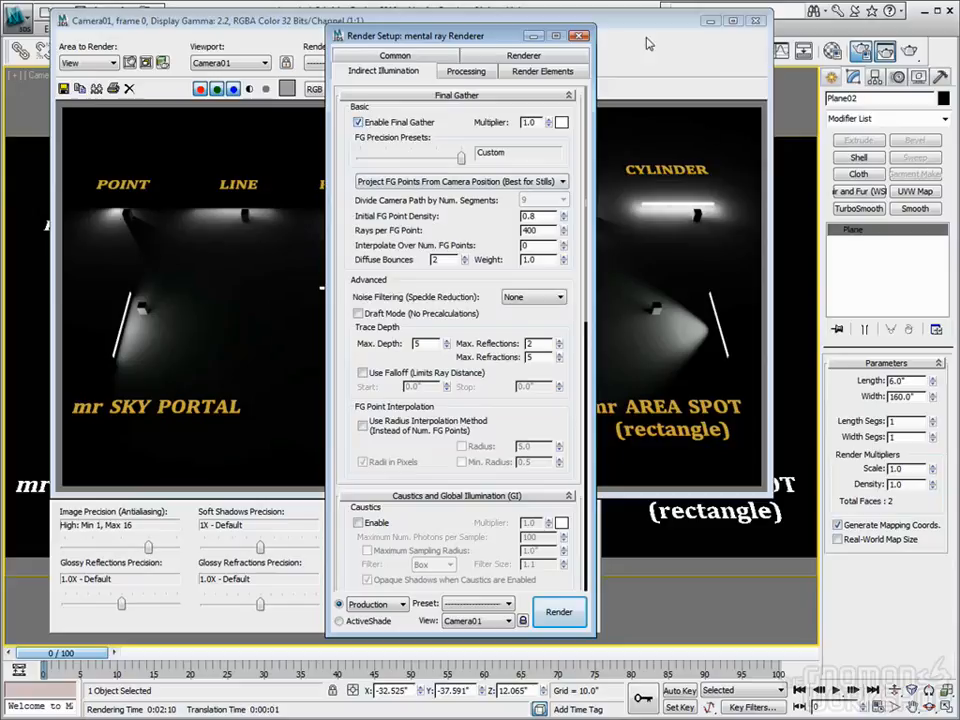
pyautogui.click(578, 35)
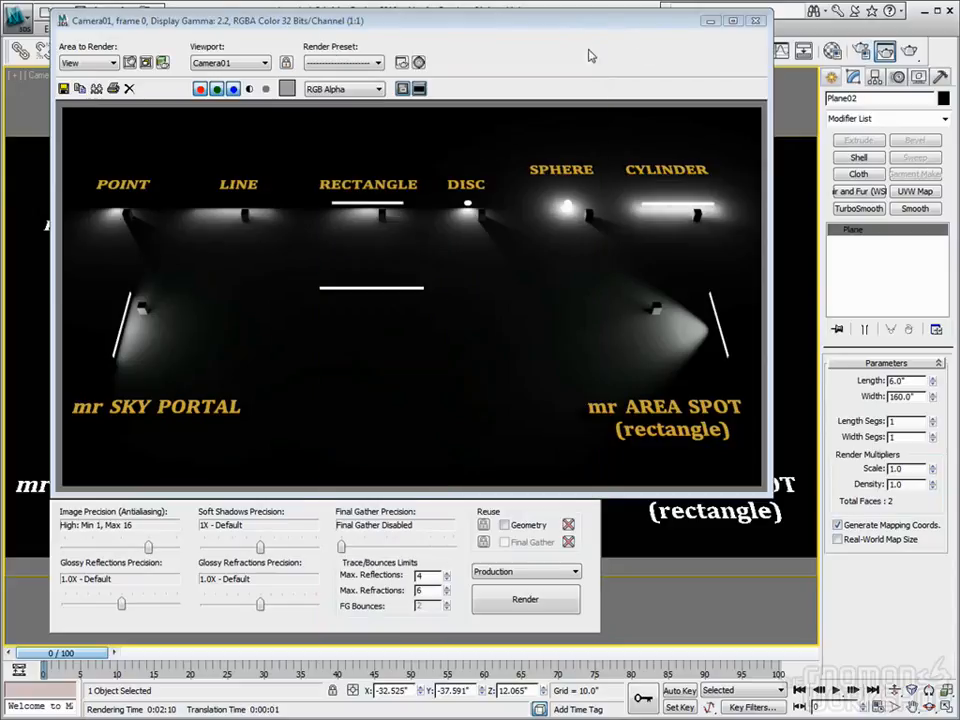
pyautogui.click(908, 52)
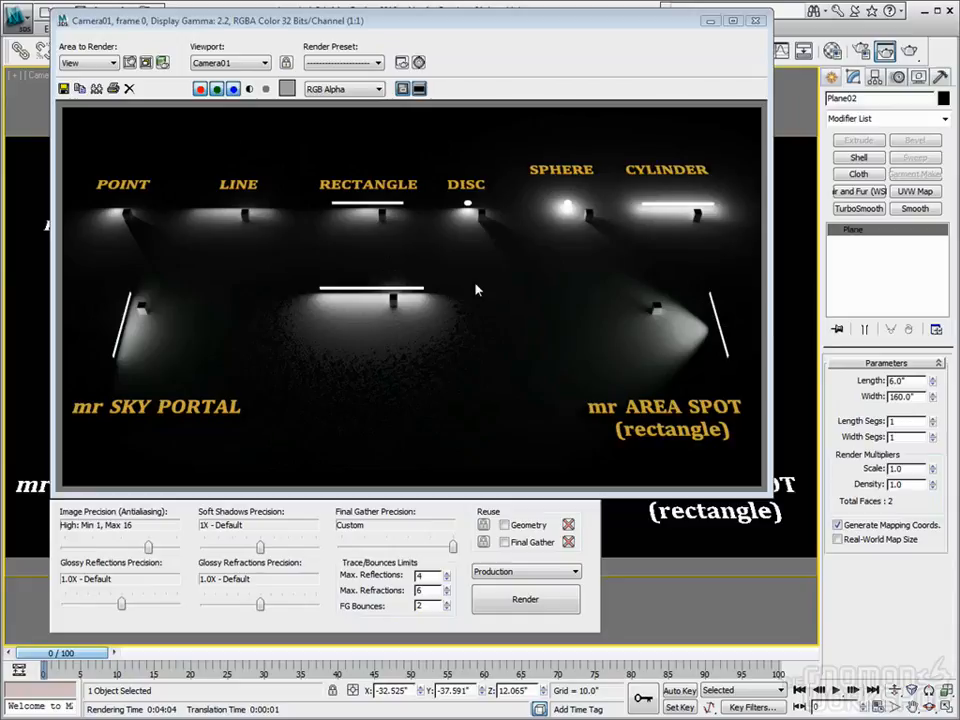
pyautogui.click(756, 21)
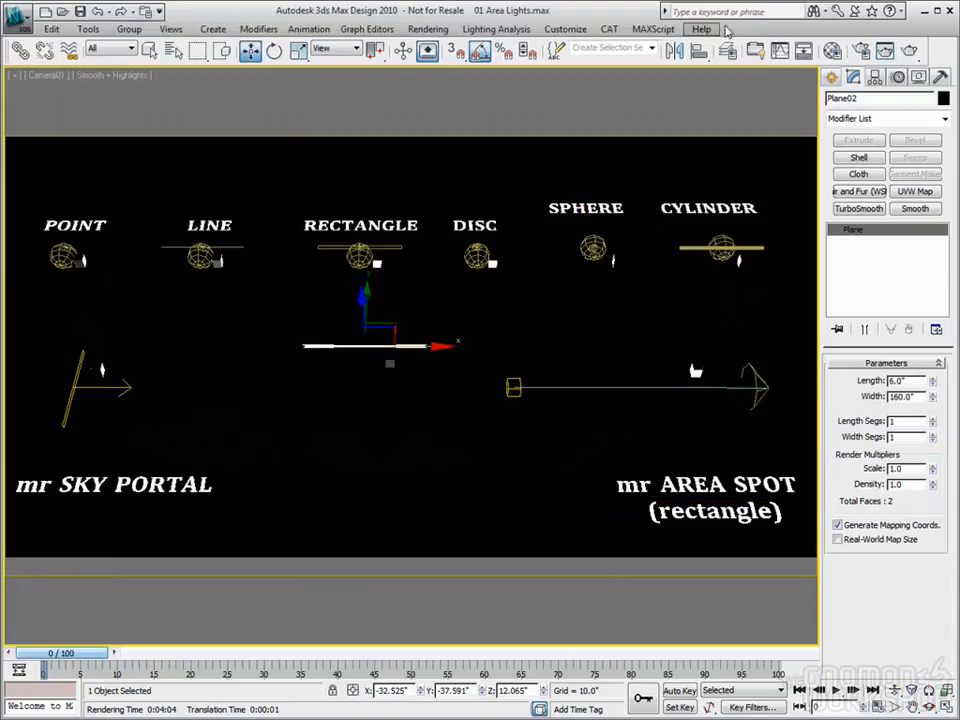
# Open the Warehouse_test.max scene from the 006_Area Lights folder
pyautogui.click(17, 14)
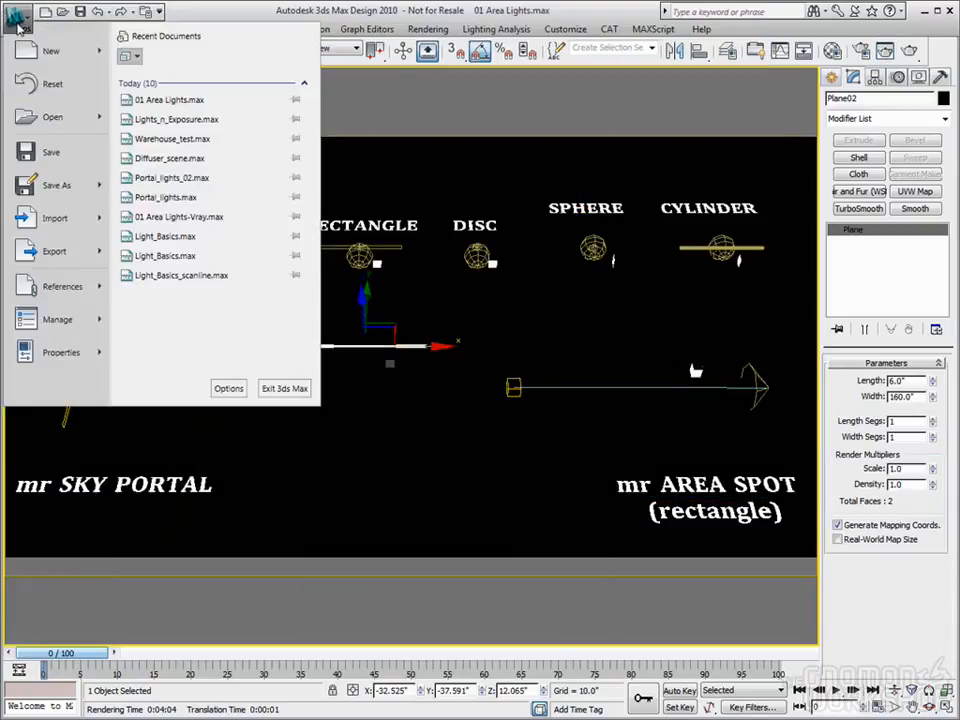
pyautogui.click(52, 117)
pyautogui.click(433, 369)
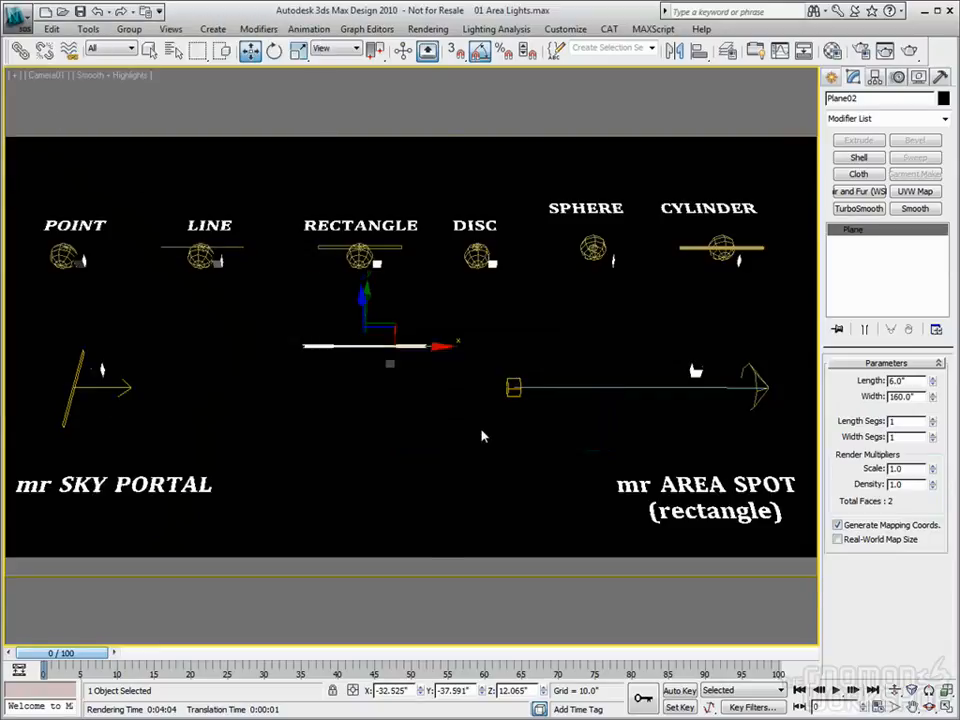
pyautogui.click(75, 156)
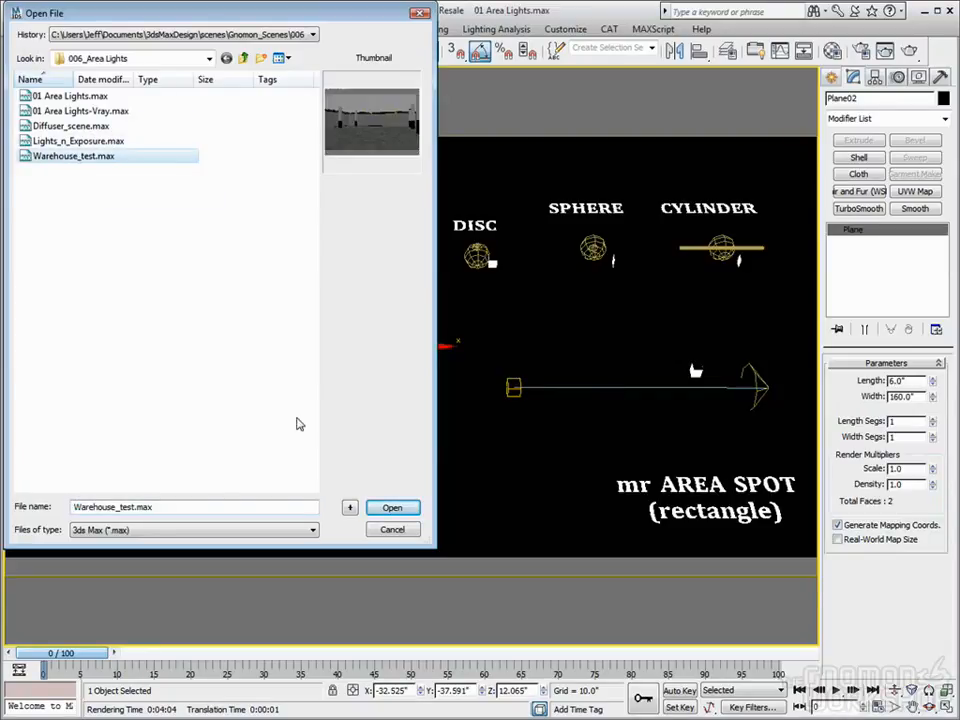
pyautogui.click(391, 508)
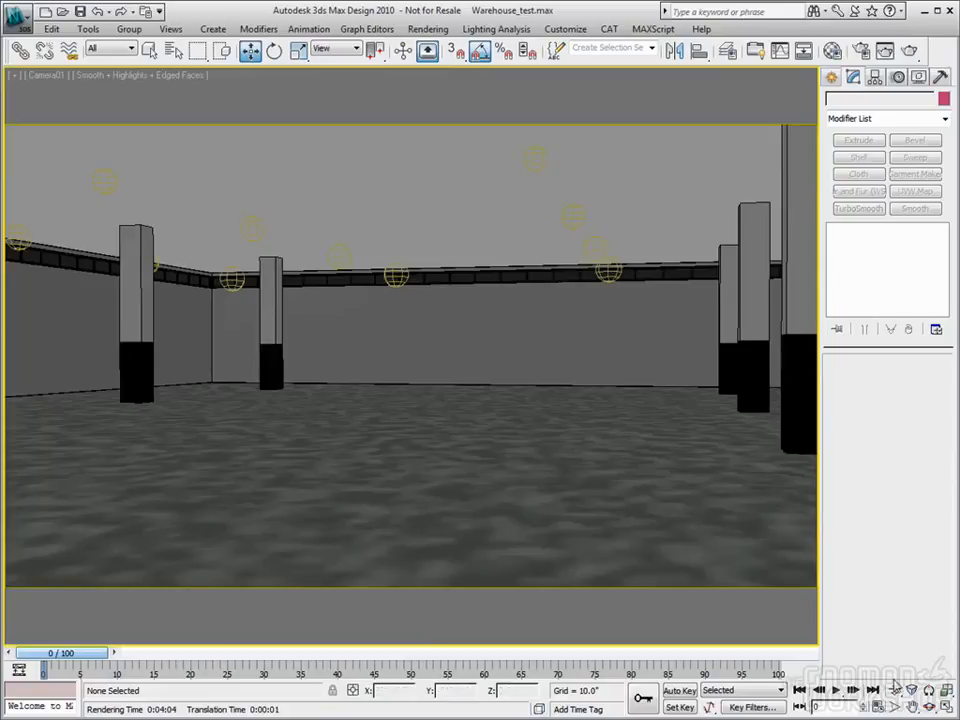
# Show all four viewports, select one of the ceiling lights and examine its intensity and shape settings
pyautogui.click(945, 706)
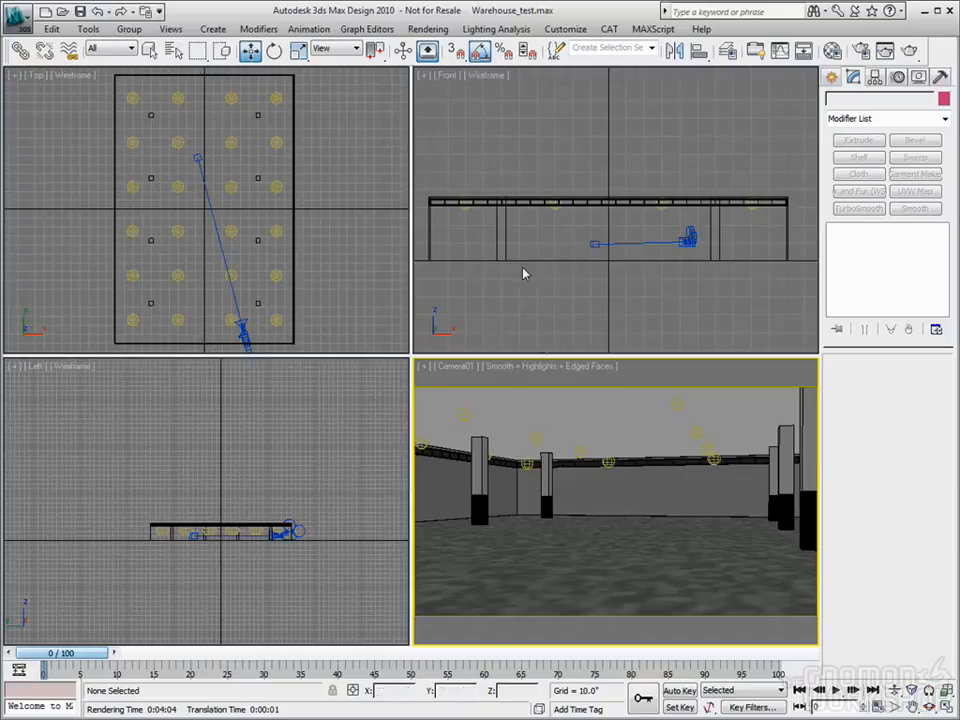
pyautogui.click(234, 186)
pyautogui.click(231, 187)
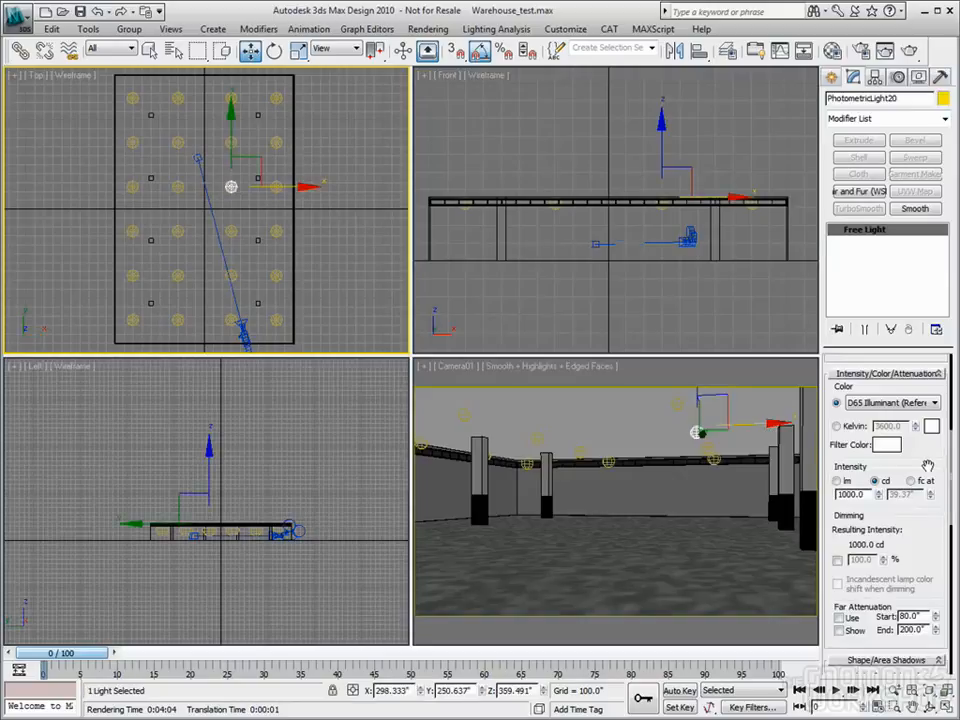
pyautogui.scroll(-5, 914, 572)
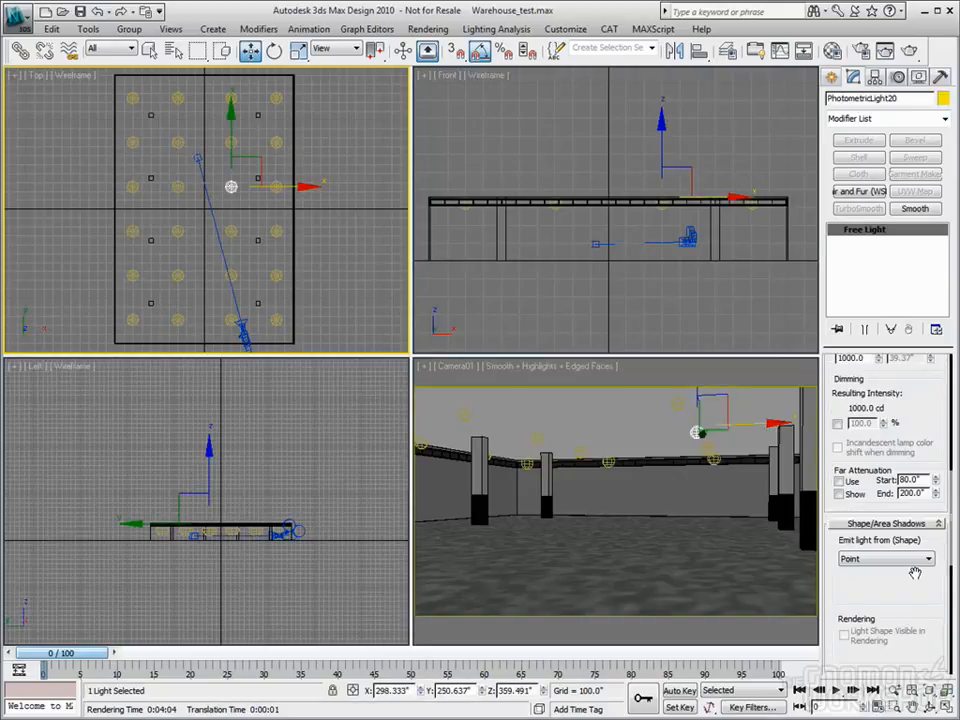
pyautogui.scroll(-1, 914, 572)
pyautogui.scroll(-5, 915, 573)
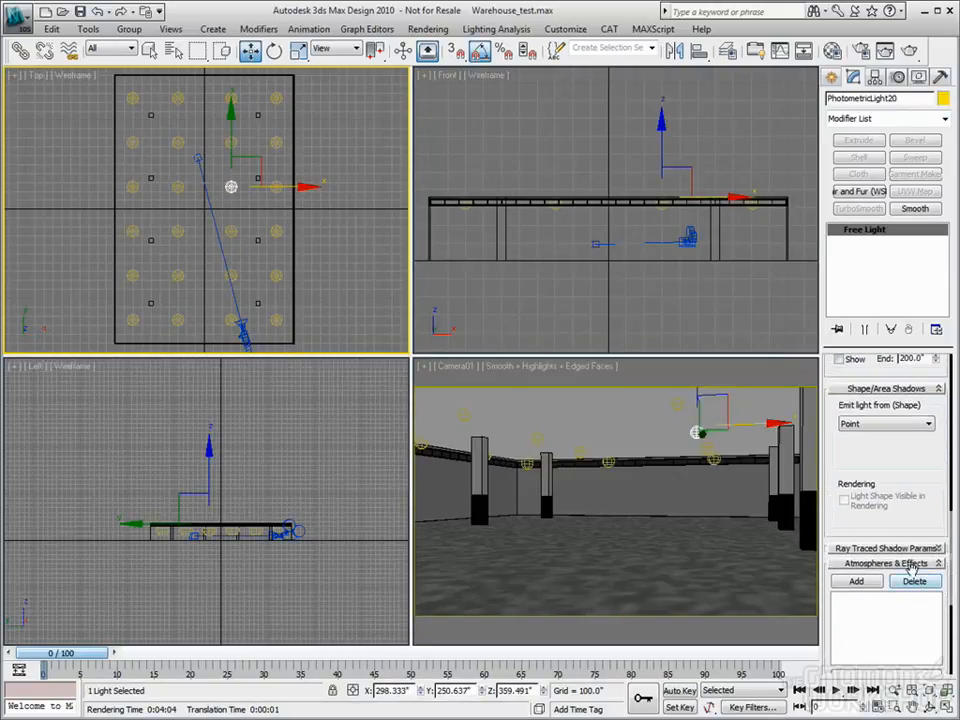
pyautogui.scroll(3, 912, 563)
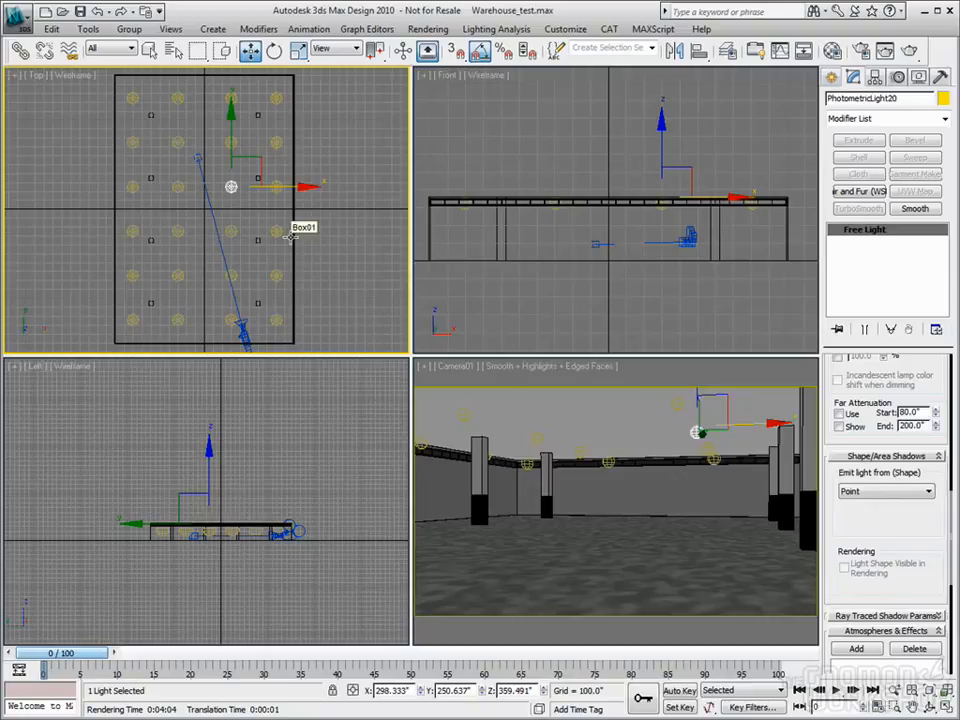
# Restrict the selection filter to Lights and select all the ceiling lights in the top view
pyautogui.click(130, 50)
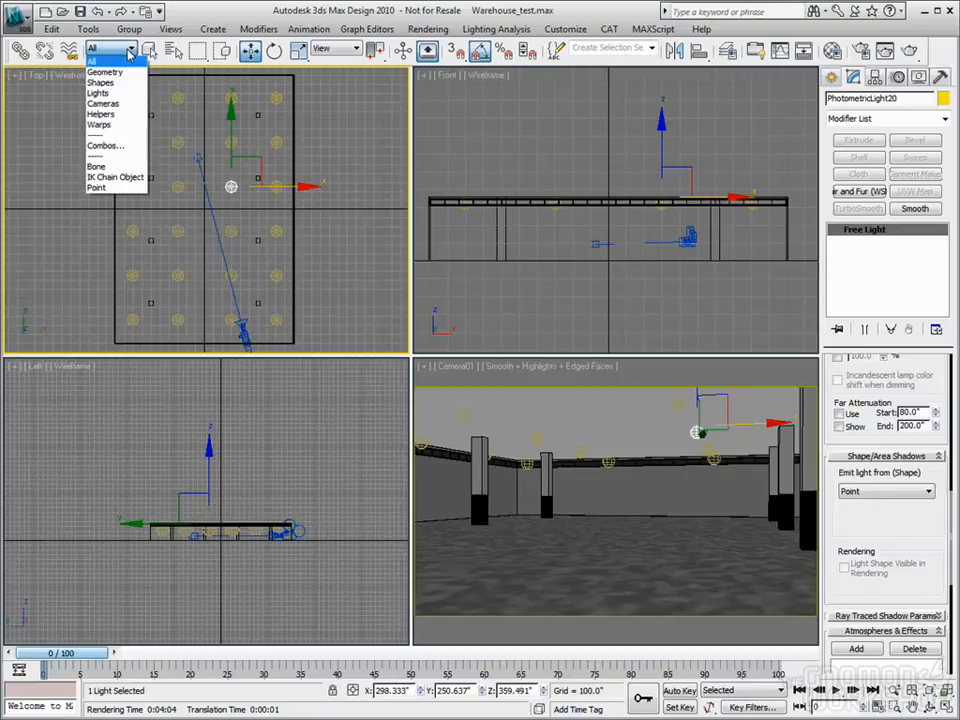
pyautogui.click(125, 93)
pyautogui.moveTo(122, 84); pyautogui.dragTo(316, 349)
# Render the warehouse camera view with the full grid of point lights
pyautogui.rightClick(467, 386)
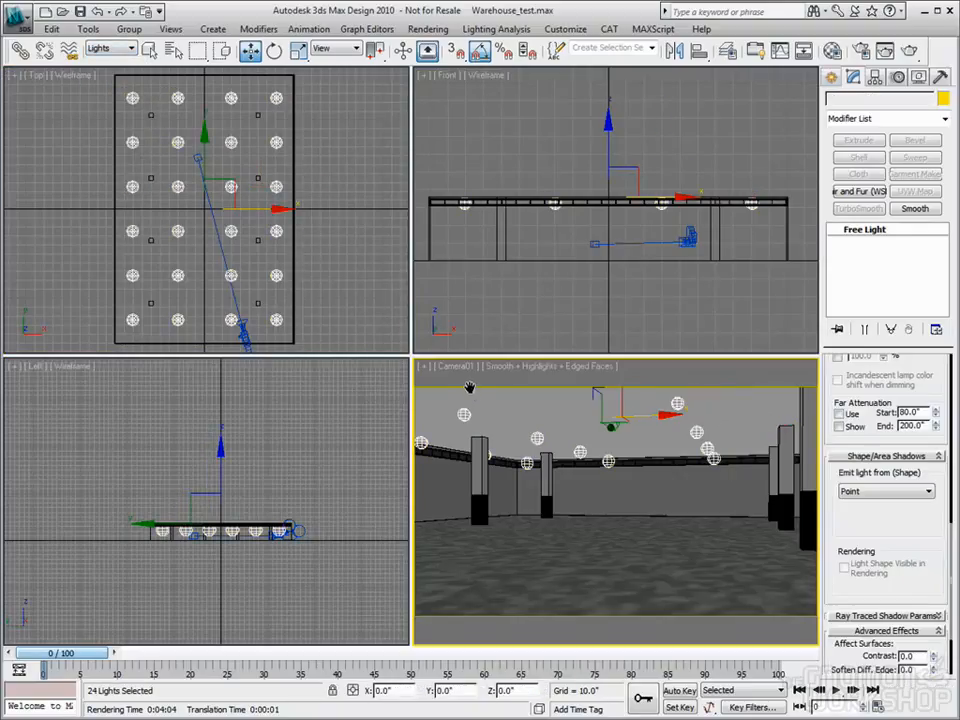
pyautogui.click(909, 50)
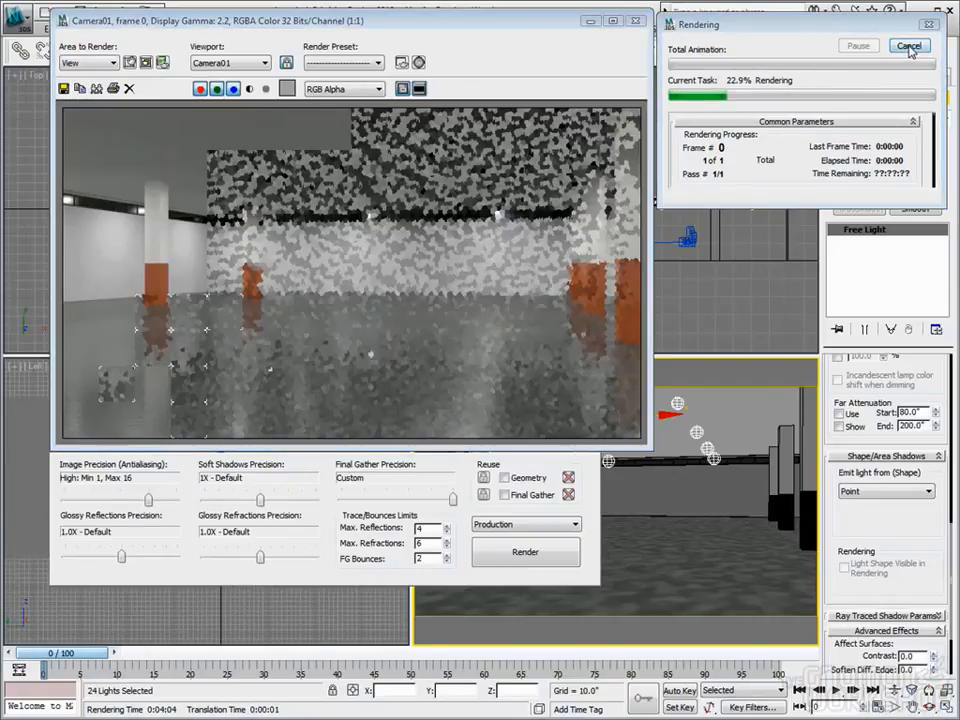
pyautogui.click(907, 47)
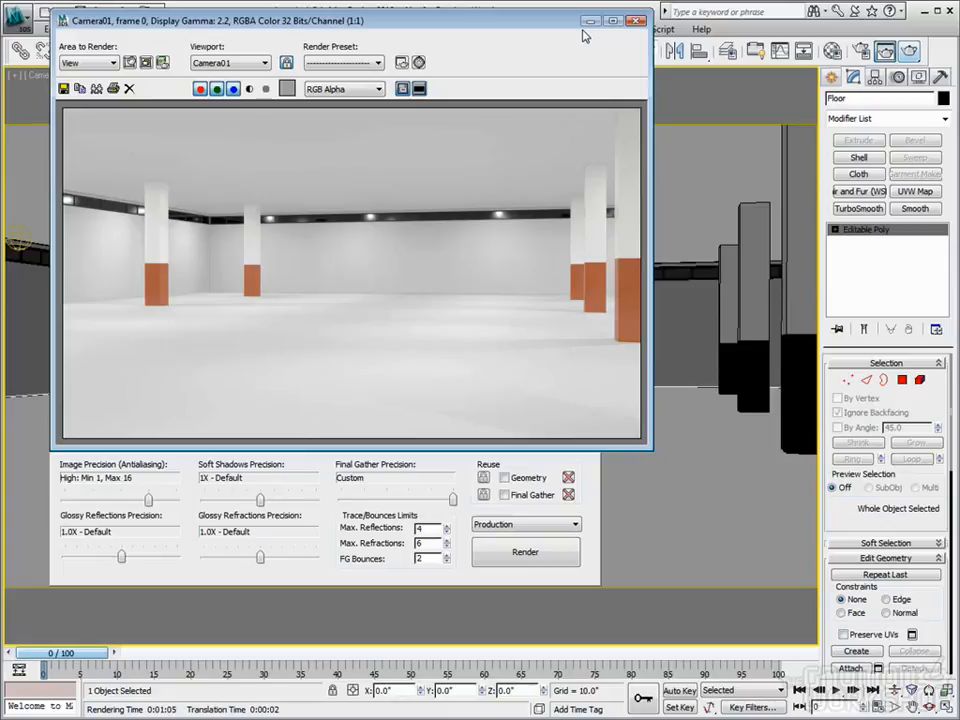
pyautogui.click(637, 22)
# Delete all the ceiling lights except the one in the lower-left corner of the top view, selecting them with the Lights filter
pyautogui.click(928, 692)
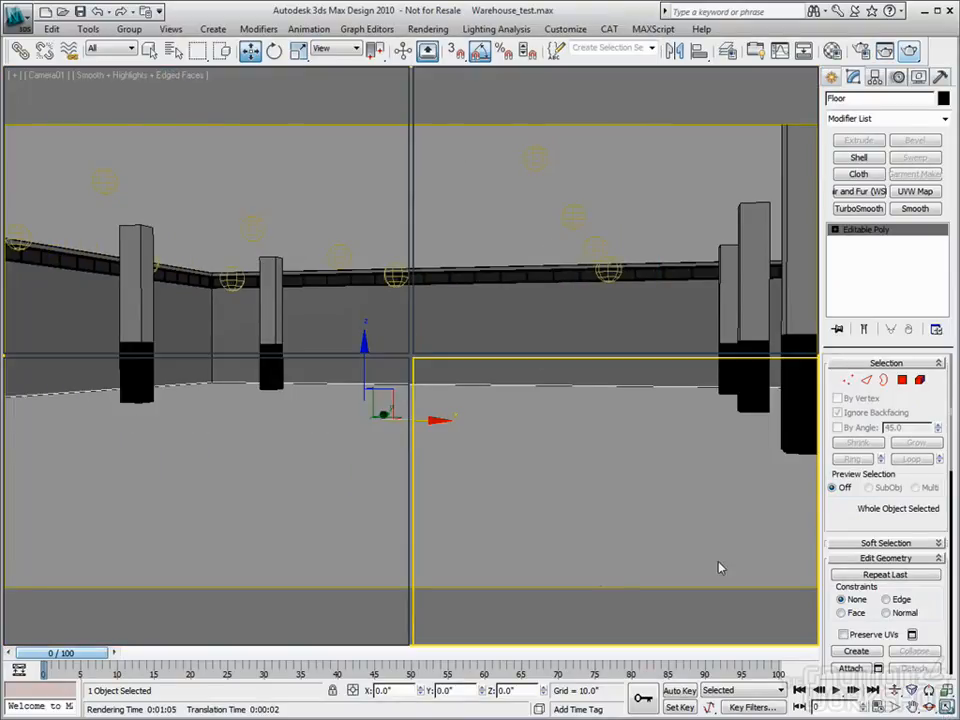
pyautogui.rightClick(156, 118)
pyautogui.click(89, 30)
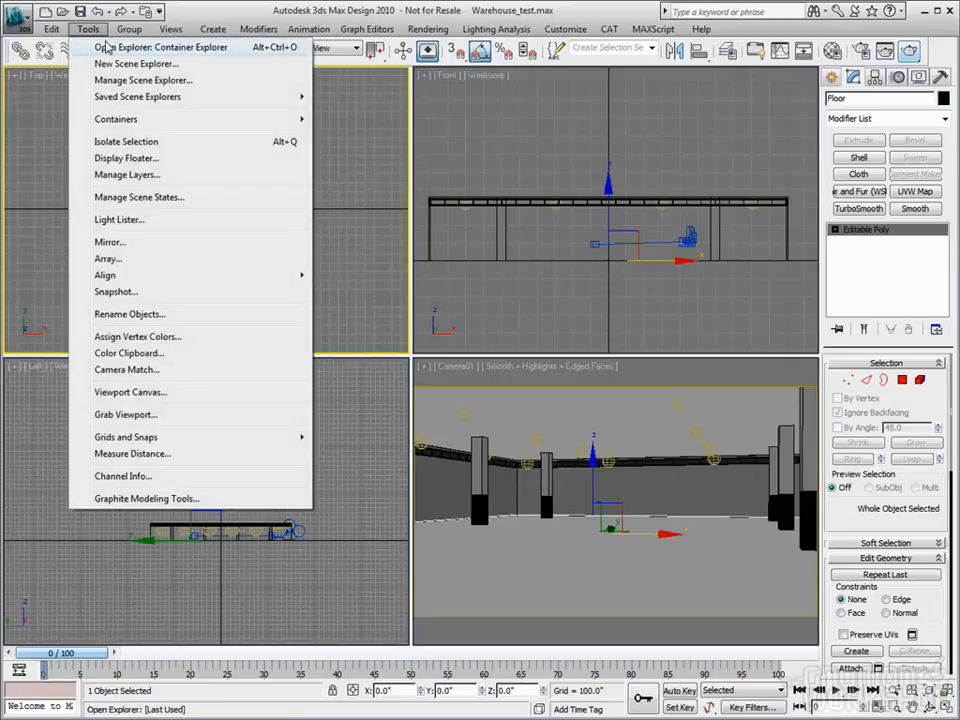
pyautogui.click(220, 15)
pyautogui.click(104, 48)
pyautogui.click(116, 95)
pyautogui.click(249, 201)
pyautogui.hotkey('ctrl', 'a')
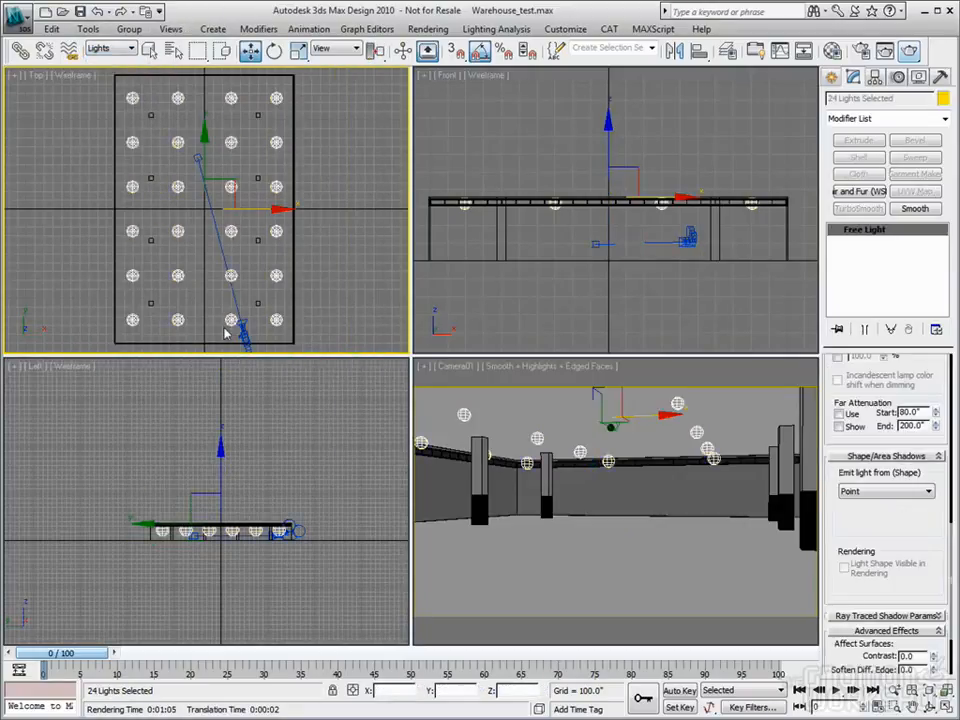
pyautogui.keyDown('ctrl'); pyautogui.click(134, 318); pyautogui.keyUp('ctrl')
pyautogui.press('Delete')
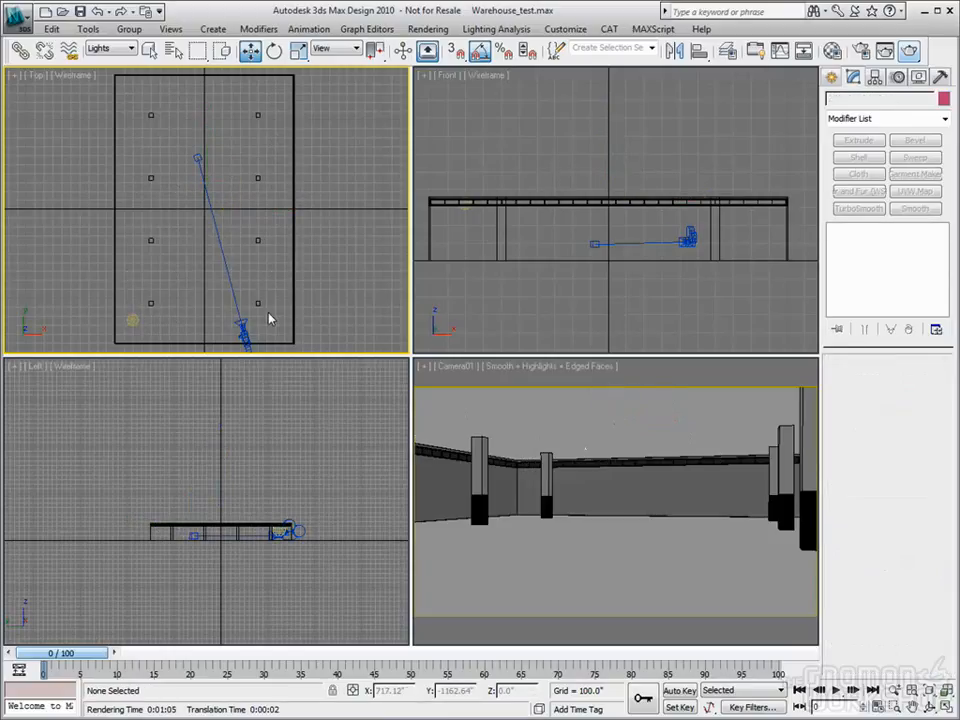
# Move the remaining ceiling light to the centre of the warehouse in the top view
pyautogui.click(132, 320)
pyautogui.moveTo(165, 295); pyautogui.dragTo(236, 187)
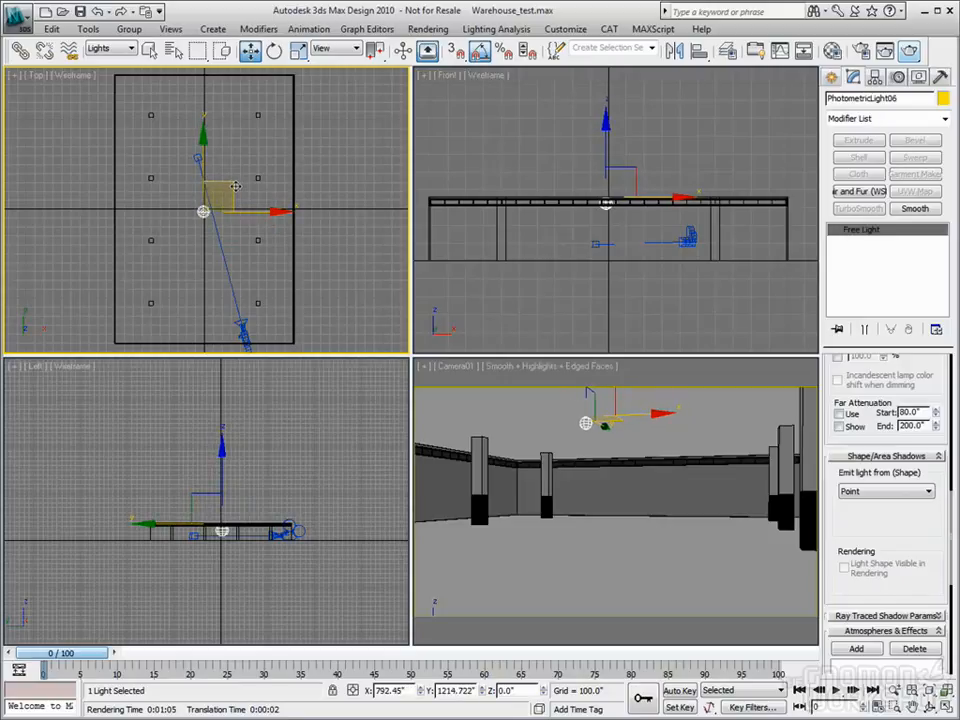
pyautogui.press('z')
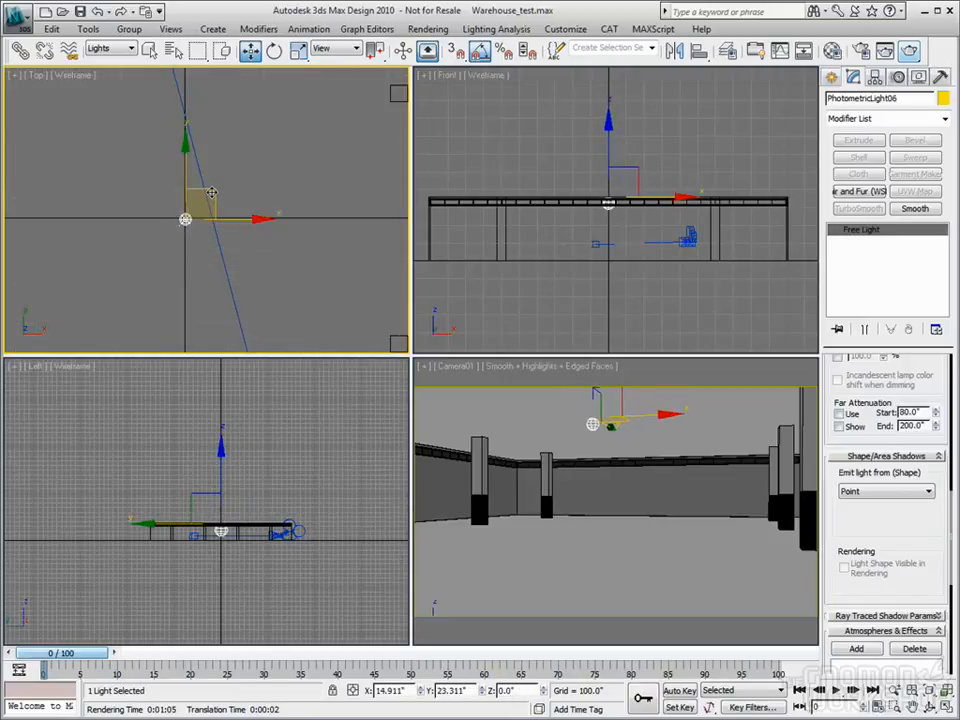
pyautogui.scroll(-5, 203, 228)
pyautogui.scroll(3, 203, 228)
# Change the light's emitting shape to Rectangle and enlarge it to 2884" long by 1820" wide, nearly covering the ceiling
pyautogui.click(900, 491)
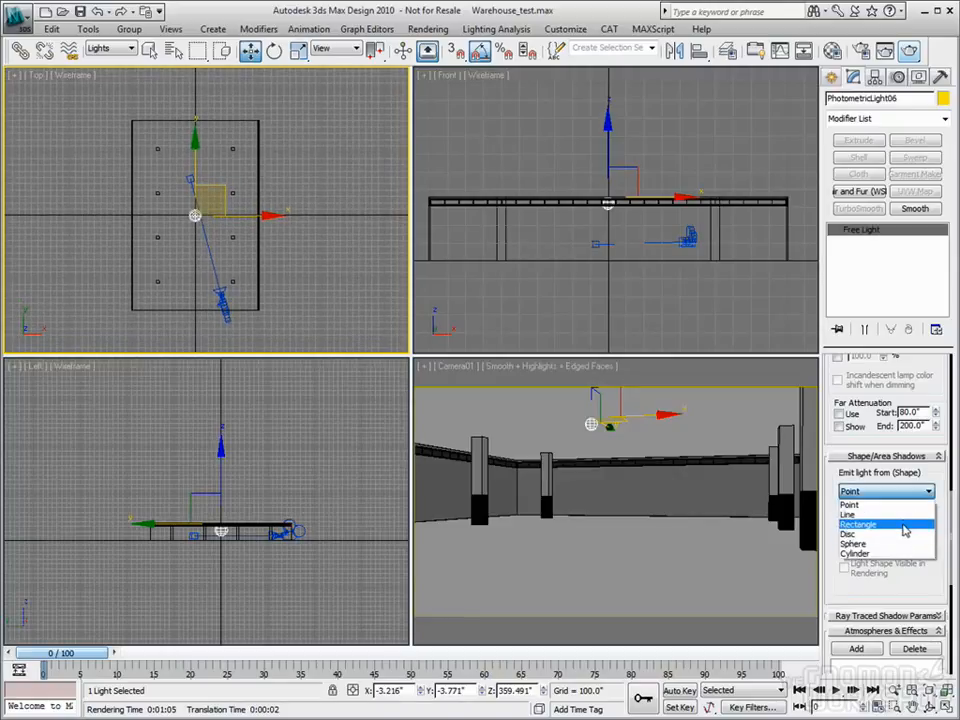
pyautogui.click(903, 525)
pyautogui.scroll(-5, 930, 500)
pyautogui.scroll(5, 938, 491)
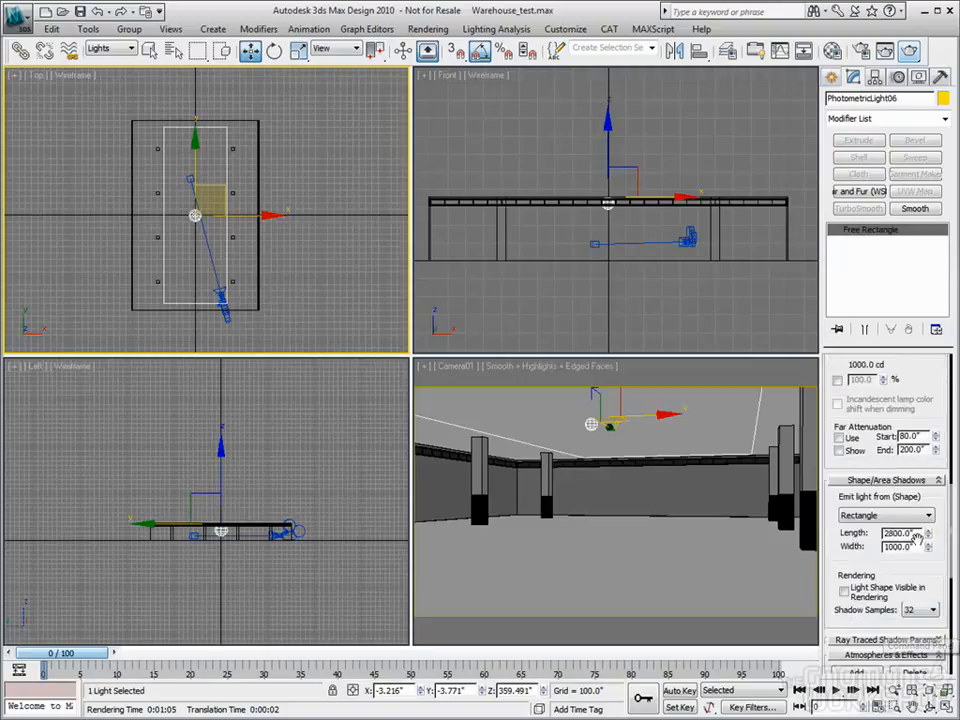
pyautogui.moveTo(929, 535); pyautogui.dragTo(937, 486)
pyautogui.rightClick(699, 259)
pyautogui.rightClick(630, 419)
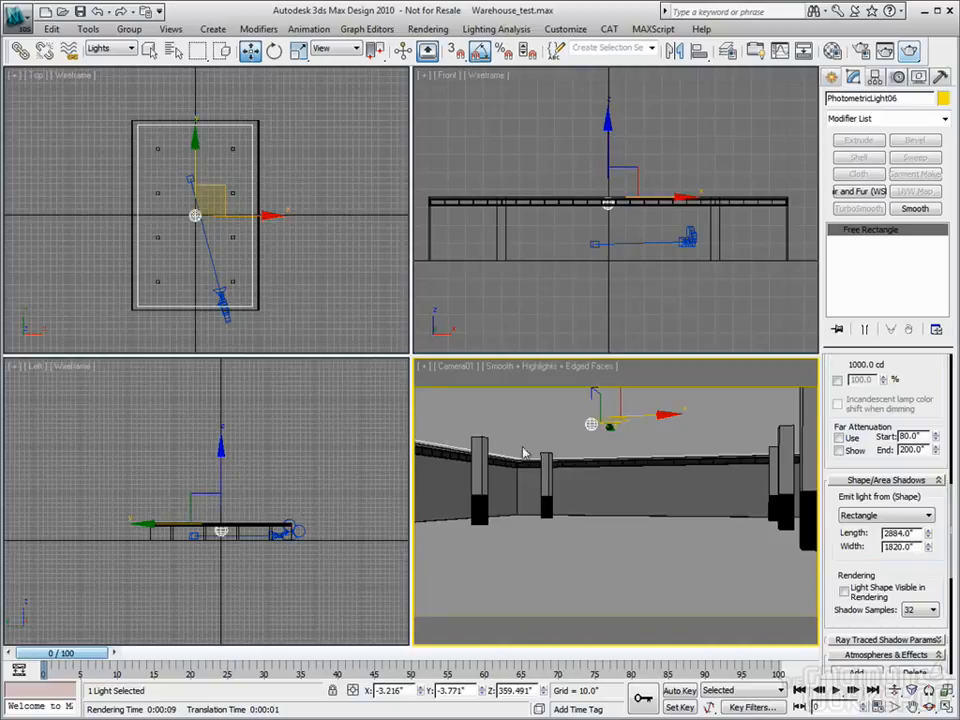
# Set the rectangle light's intensity to 1500 cd
pyautogui.moveTo(926, 378); pyautogui.dragTo(870, 658)
pyautogui.doubleClick(850, 648)
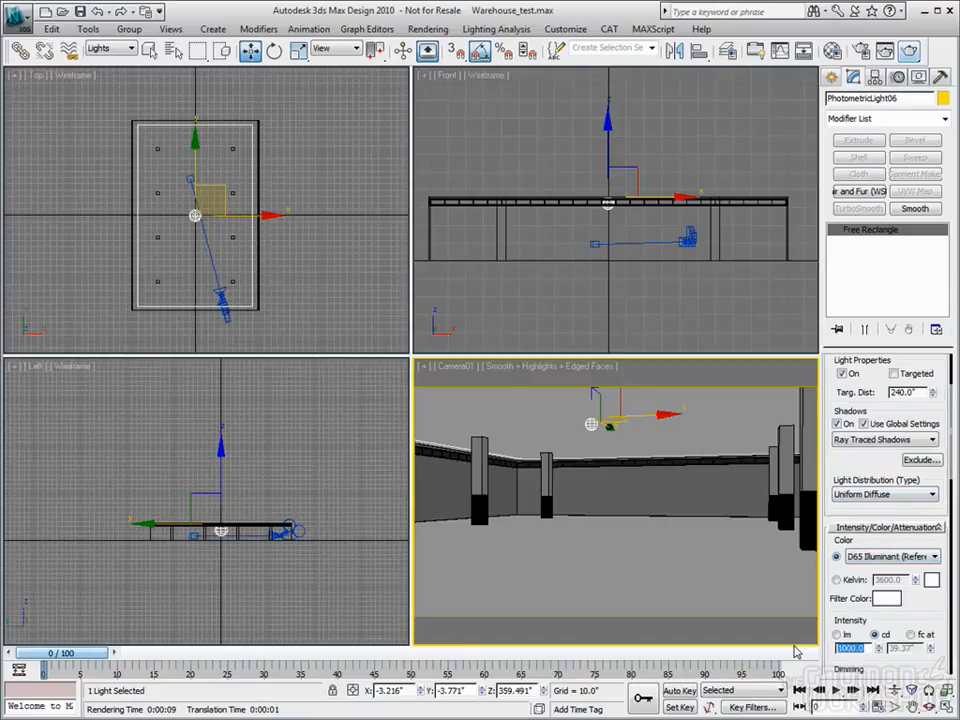
pyautogui.write('15')
# Maximize the camera view and render the warehouse lit by the single rectangle light
pyautogui.rightClick(285, 252)
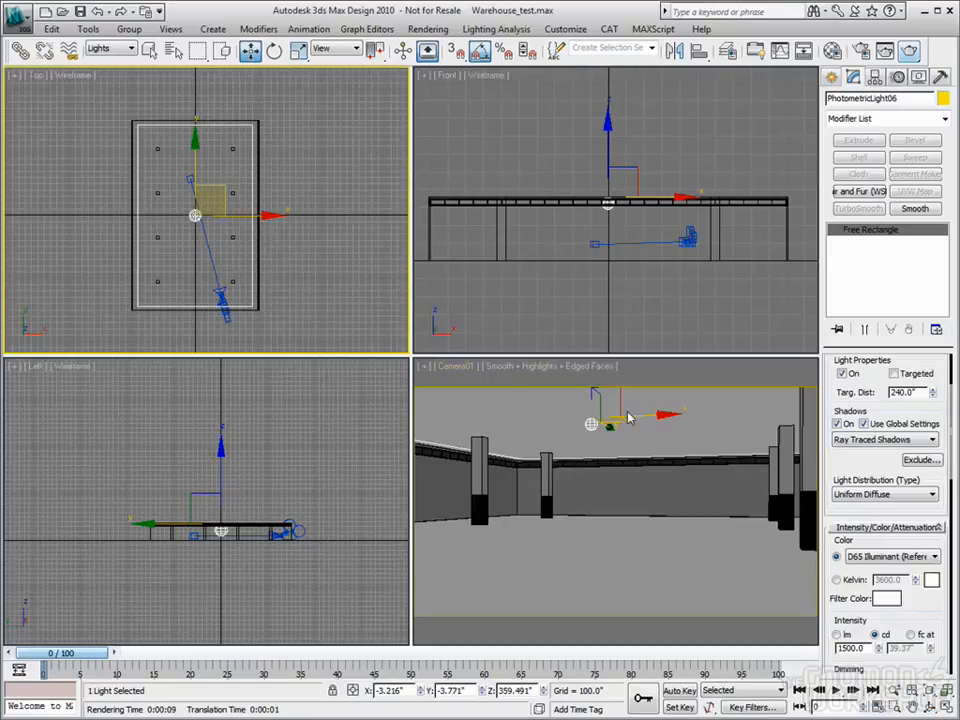
pyautogui.rightClick(627, 471)
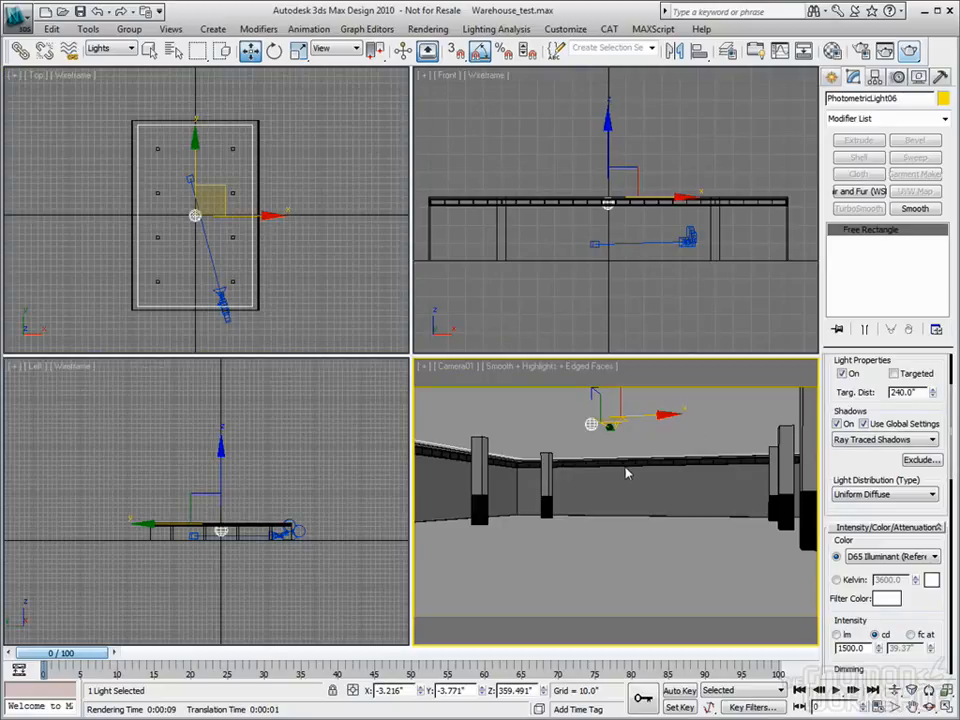
pyautogui.hotkey('alt', 'w')
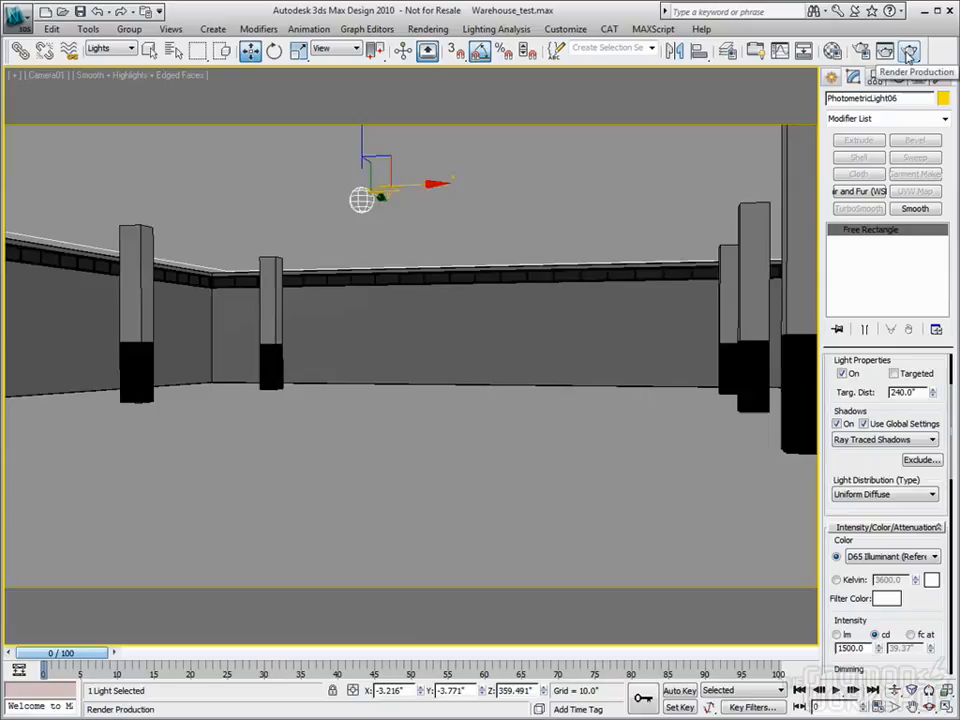
pyautogui.click(907, 53)
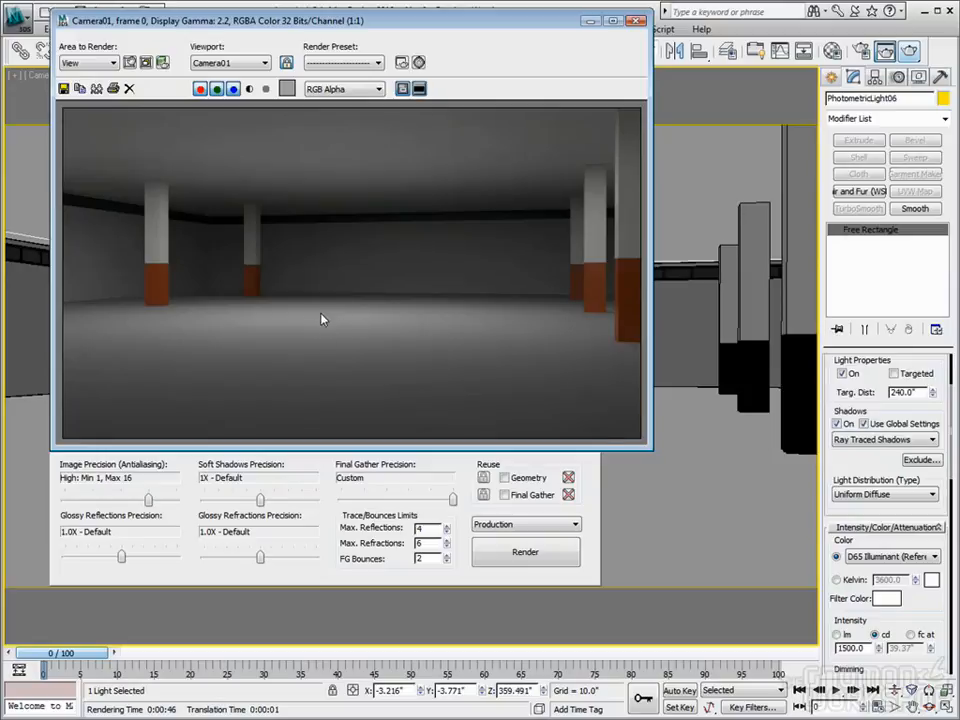
pyautogui.click(637, 20)
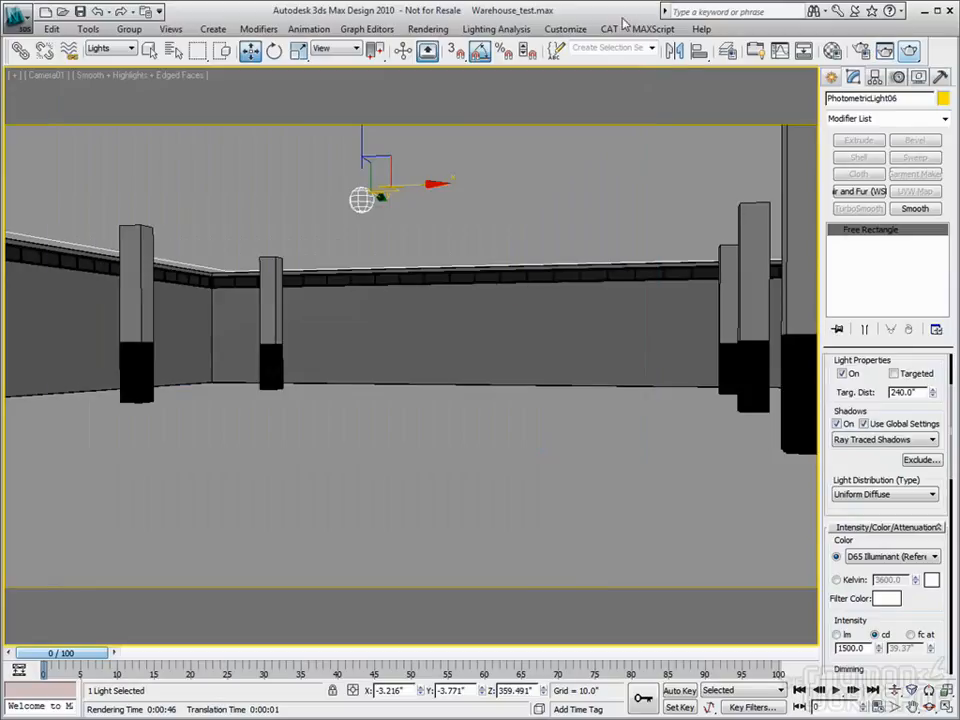
# Open the Diffuser_scene.max scene without saving the changes to the warehouse scene
pyautogui.click(20, 30)
pyautogui.click(45, 116)
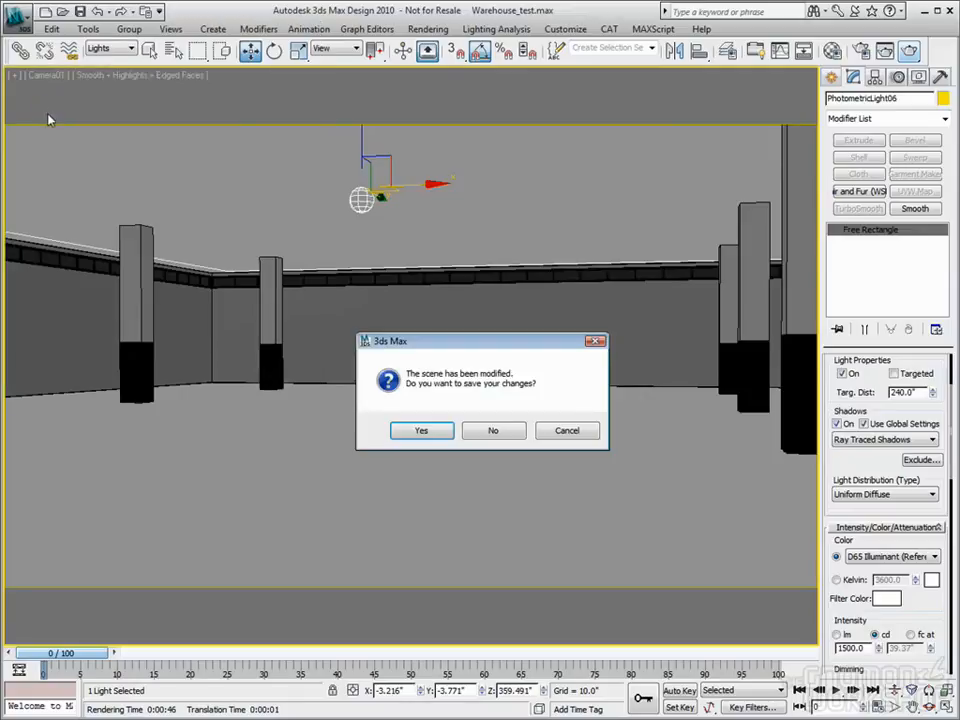
pyautogui.click(480, 432)
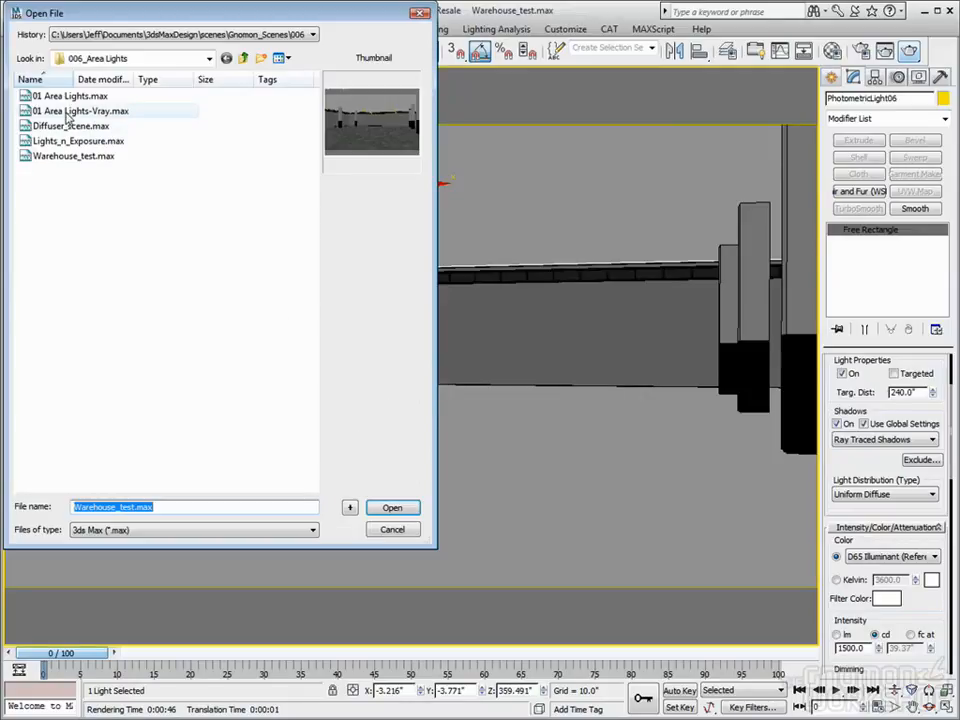
pyautogui.click(68, 112)
pyautogui.click(66, 126)
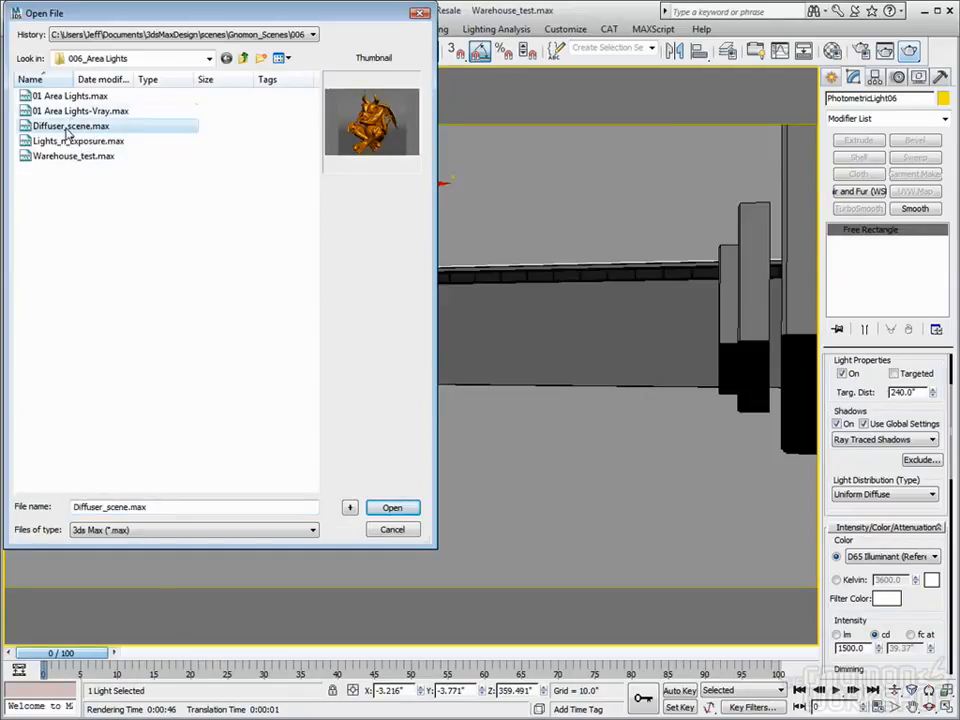
pyautogui.click(391, 508)
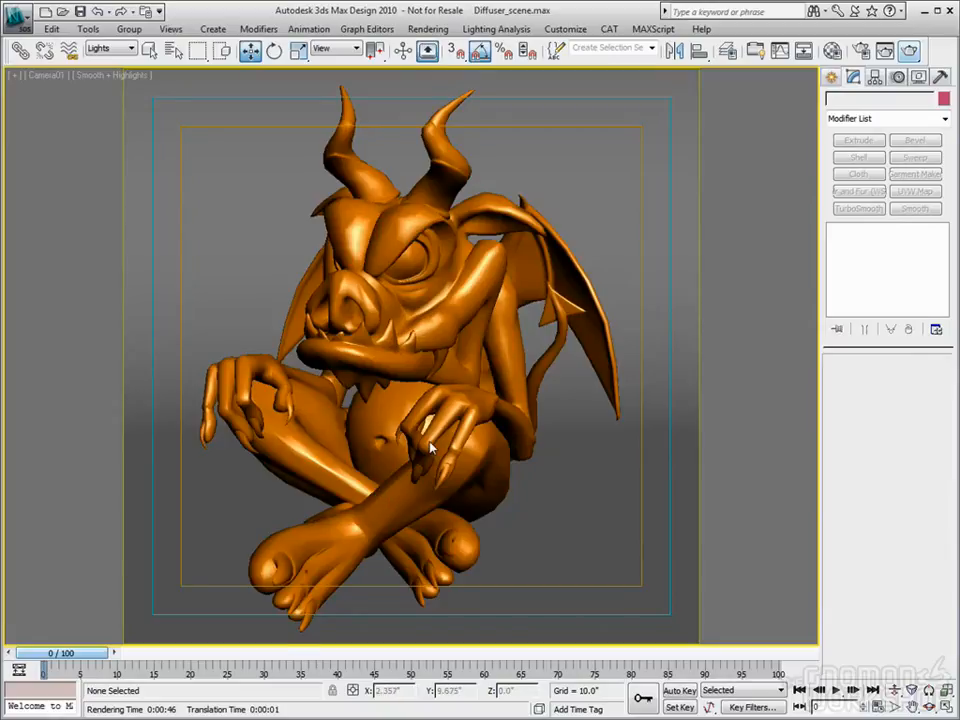
# Examine the diffuser panel and its area light in a perspective view, along with the translucency settings of the Standard_19 material
pyautogui.press('p')
pyautogui.click(894, 690)
pyautogui.moveTo(360, 276); pyautogui.dragTo(388, 359)
pyautogui.keyDown('alt'); pyautogui.moveTo(306, 343); pyautogui.dragTo(372, 416, button='middle'); pyautogui.keyUp('alt')
pyautogui.moveTo(450, 369); pyautogui.dragTo(446, 342)
pyautogui.keyDown('alt'); pyautogui.moveTo(434, 352); pyautogui.dragTo(356, 441, button='middle'); pyautogui.keyUp('alt')
pyautogui.keyDown('alt'); pyautogui.moveTo(553, 347); pyautogui.dragTo(452, 231, button='middle'); pyautogui.keyUp('alt')
pyautogui.keyDown('alt'); pyautogui.moveTo(454, 315); pyautogui.dragTo(475, 315, button='middle'); pyautogui.keyUp('alt')
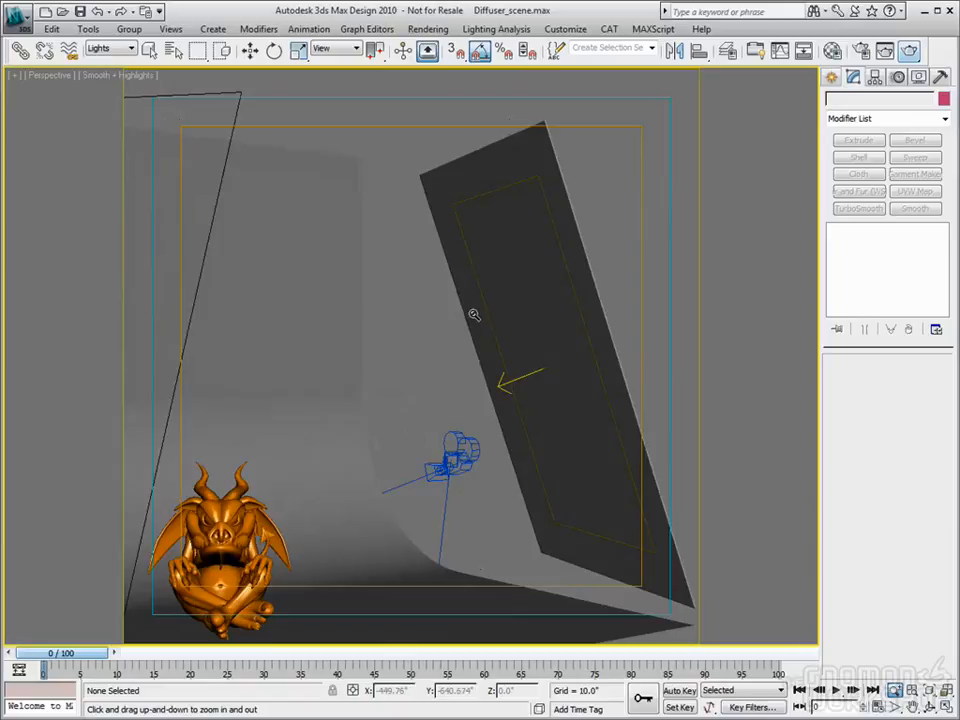
pyautogui.press('m')
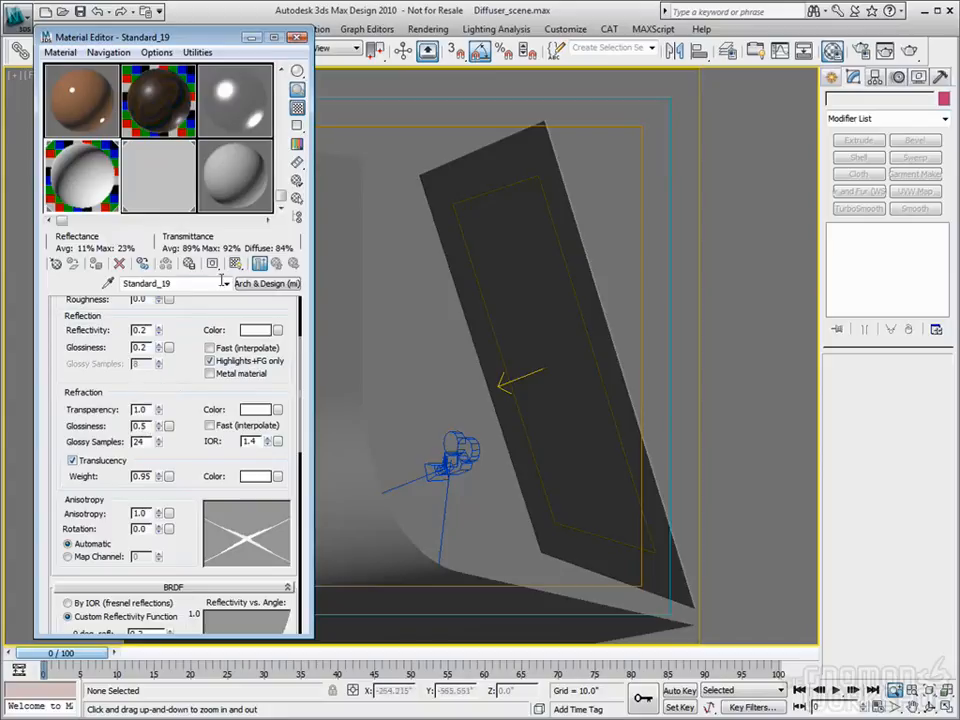
pyautogui.click(297, 38)
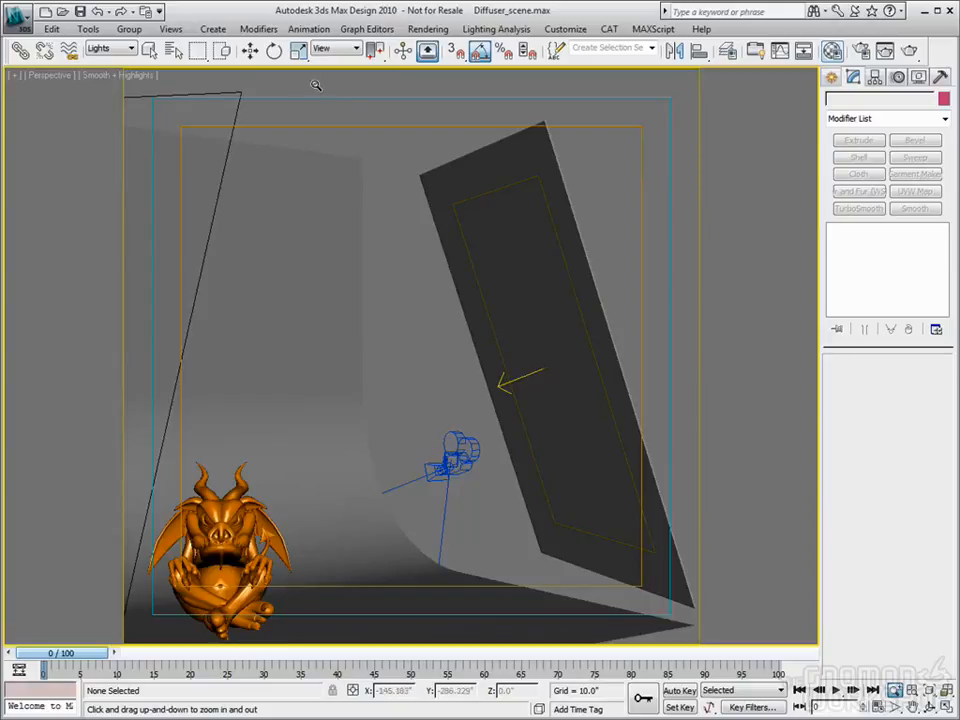
# Switch the view to Camera02 and render the diffuser panel lit by its area light
pyautogui.click(250, 50)
pyautogui.press('c')
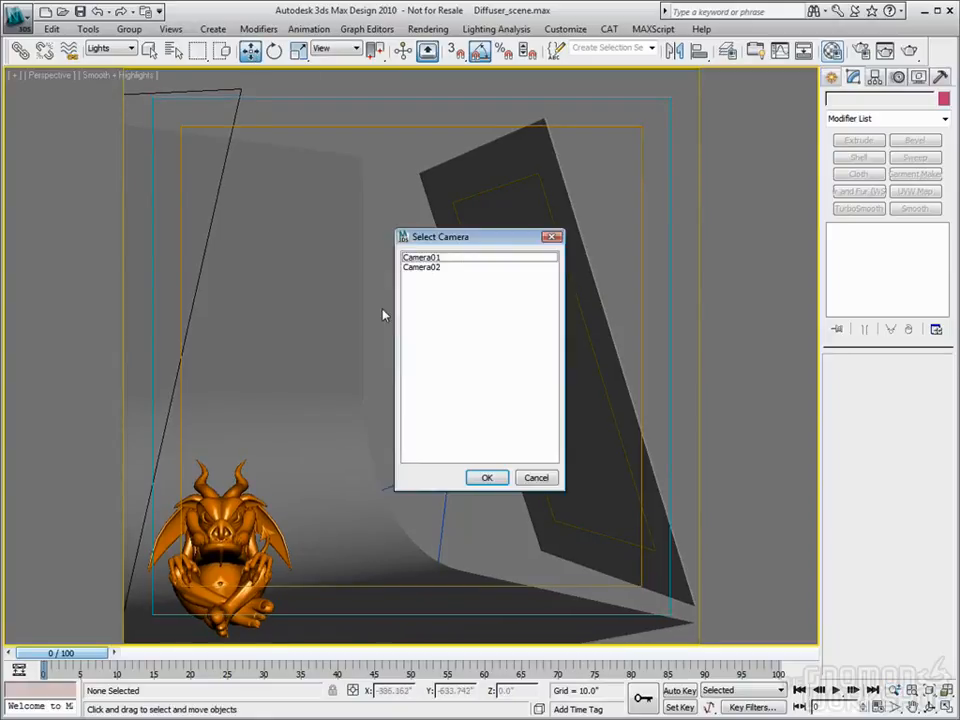
pyautogui.doubleClick(435, 267)
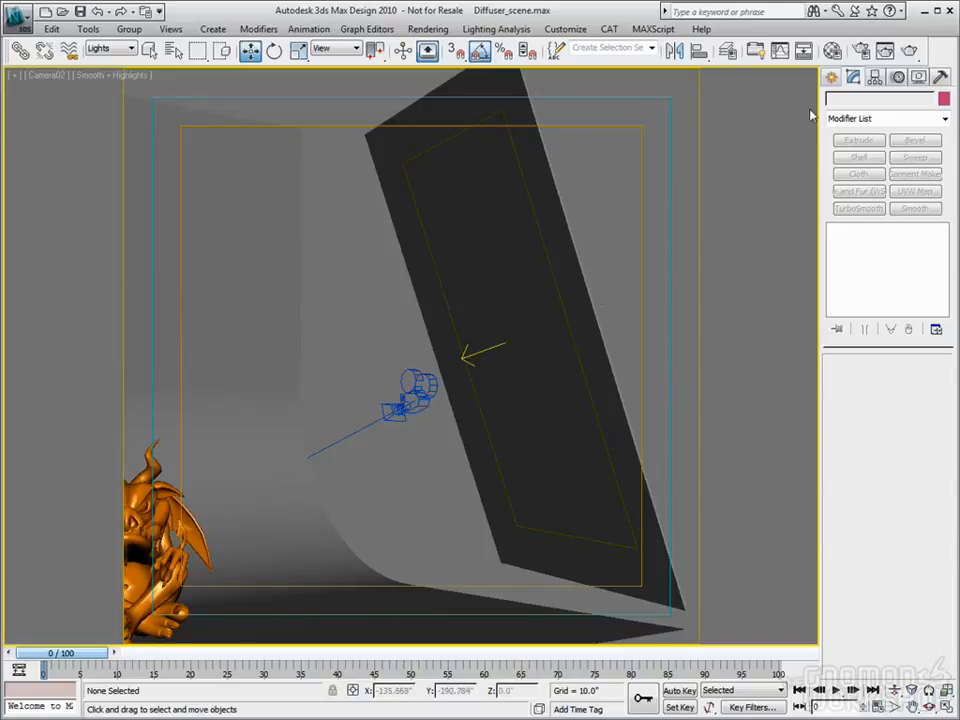
pyautogui.click(907, 55)
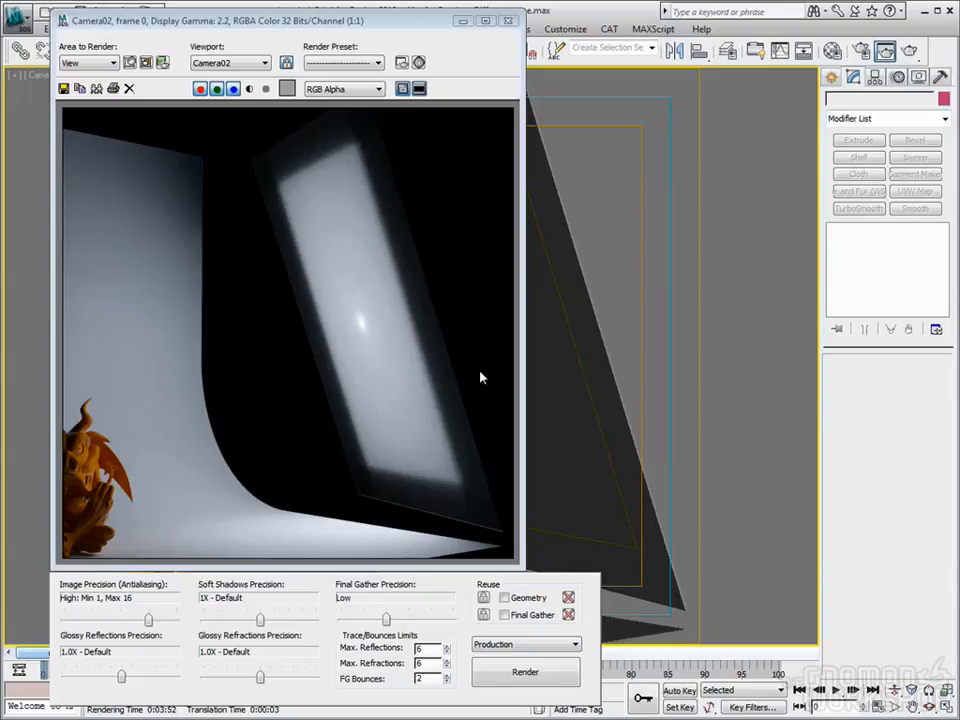
pyautogui.click(507, 20)
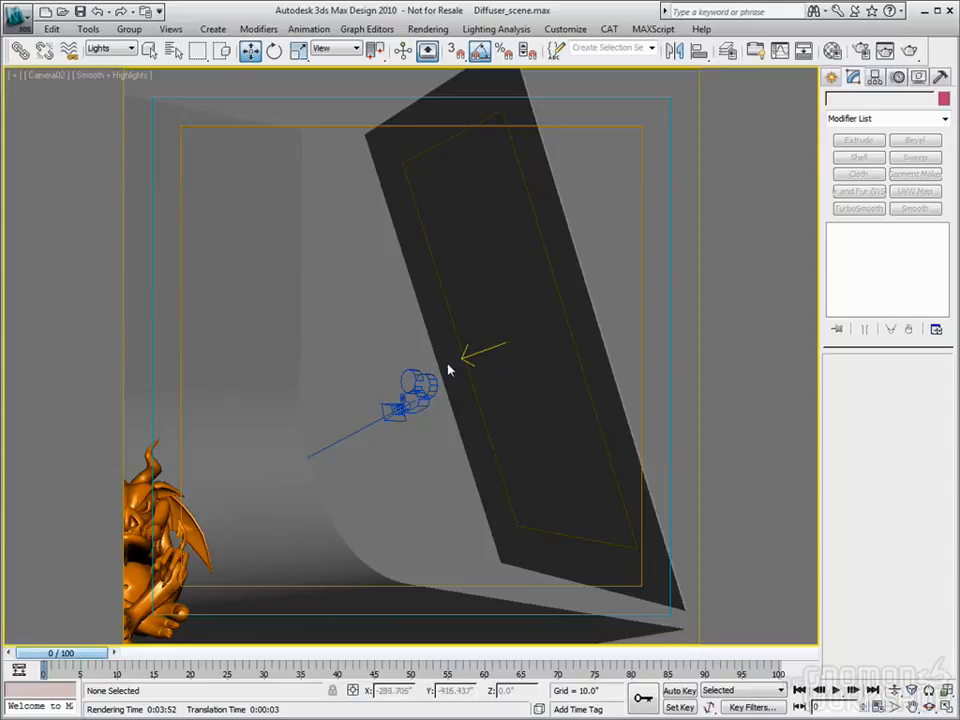
# Set the selection filter to All and select the diffuser panel box
pyautogui.click(124, 48)
pyautogui.click(98, 60)
pyautogui.click(486, 88)
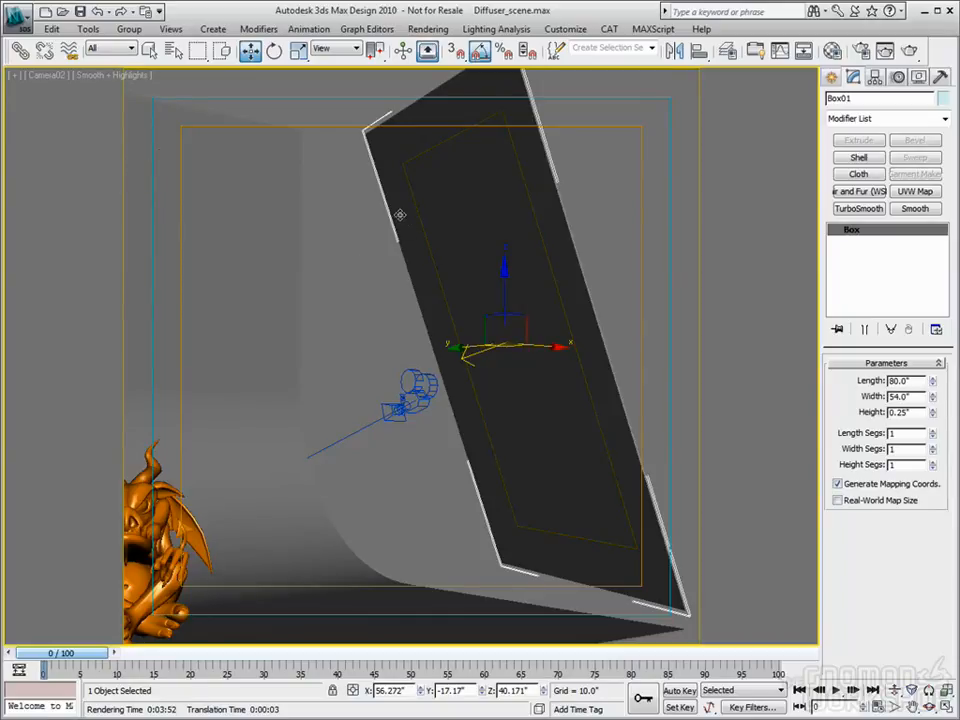
# Open the 01 Area Lights-Vray.max scene without saving the changes to the diffuser scene
pyautogui.click(21, 28)
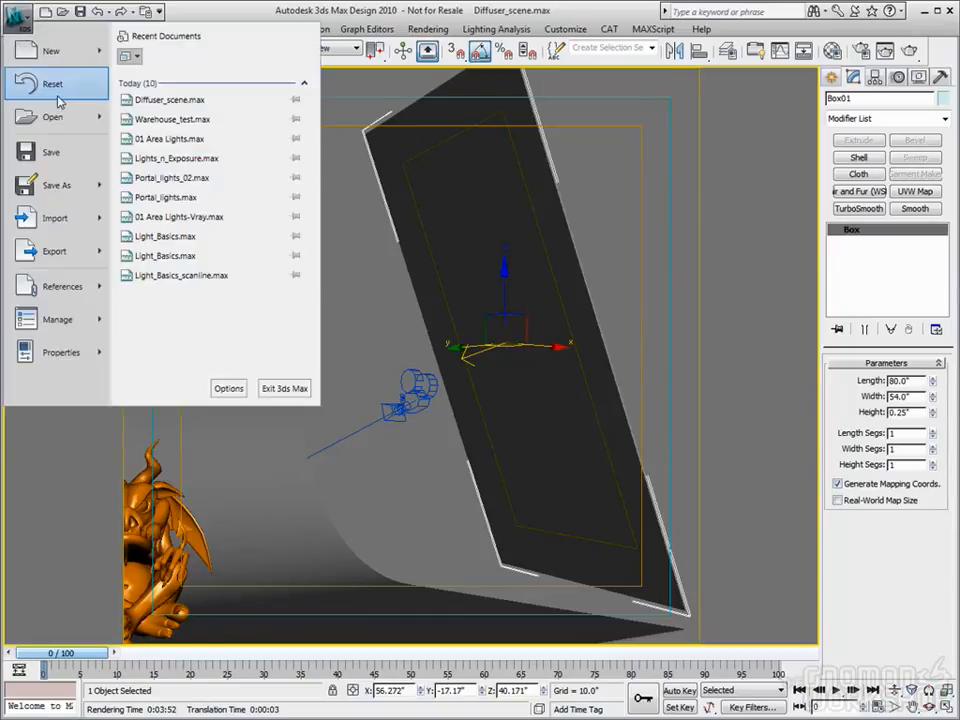
pyautogui.moveTo(60, 117)
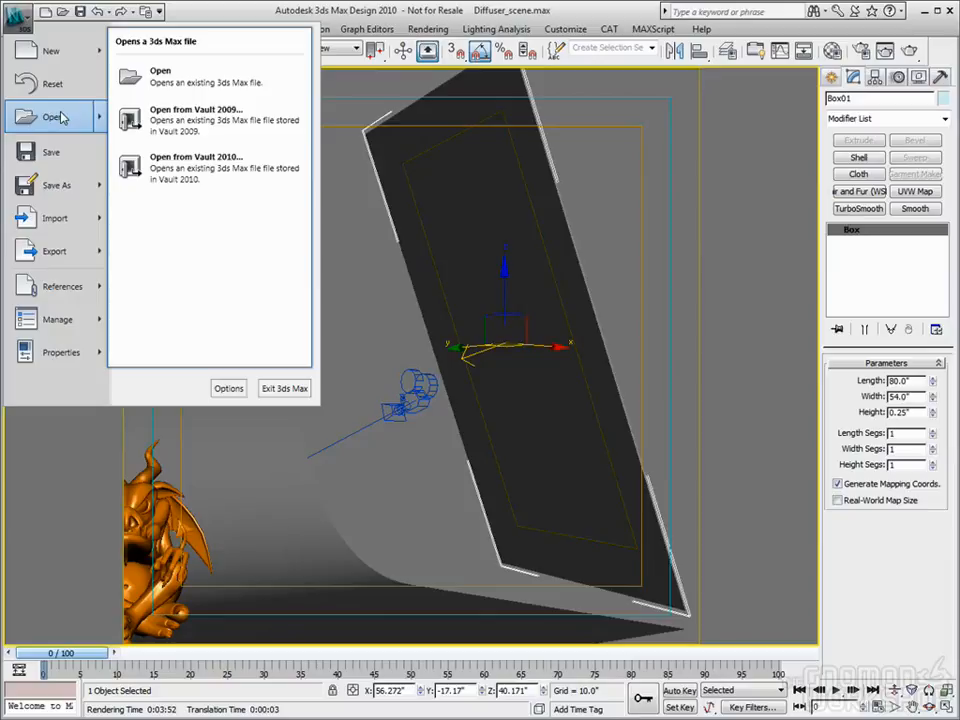
pyautogui.click(55, 119)
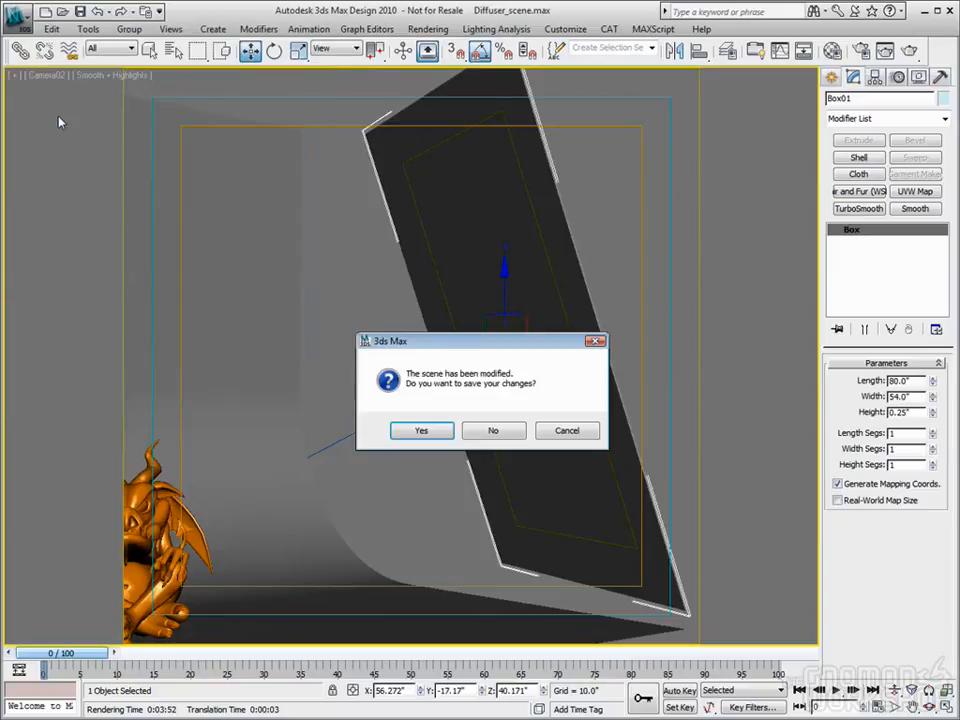
pyautogui.click(493, 431)
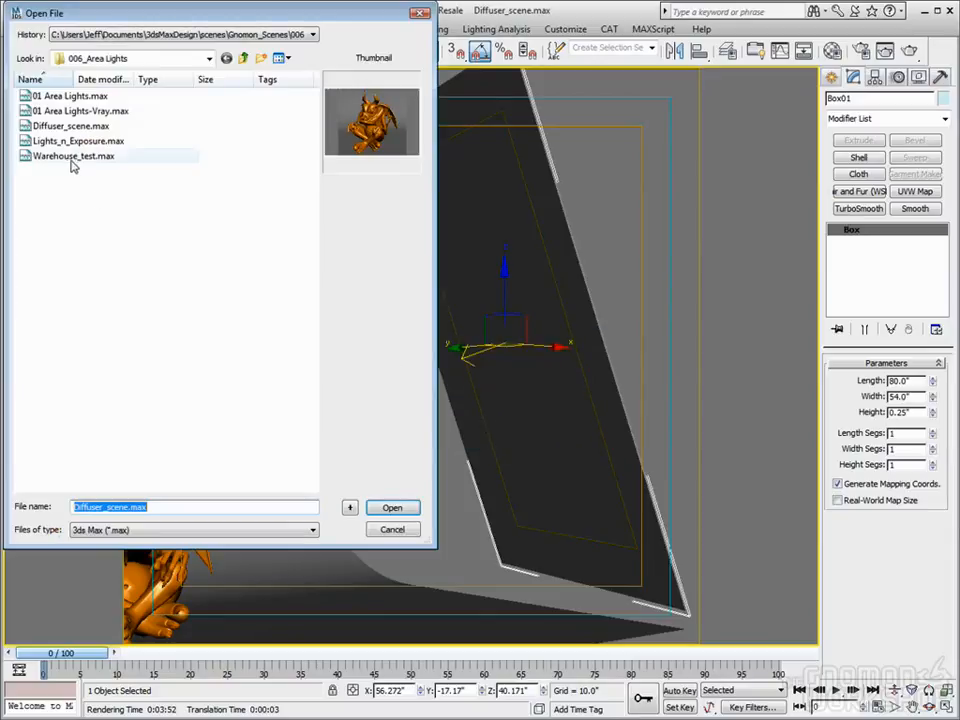
pyautogui.click(80, 111)
pyautogui.click(391, 507)
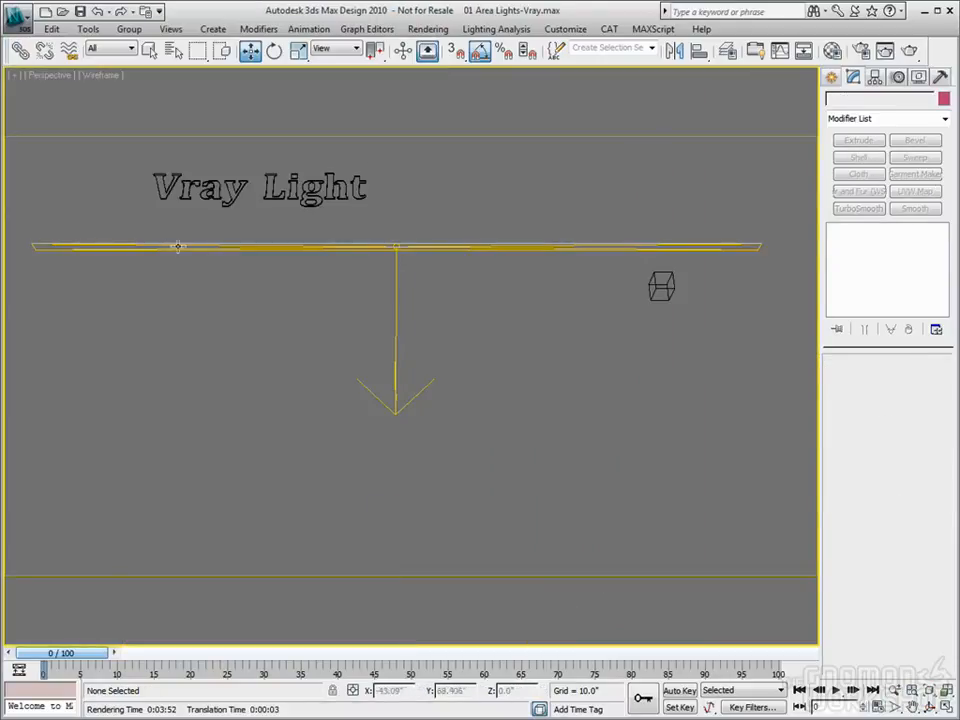
# Reduce the render output width and render the V-Ray area light scene from the perspective view
pyautogui.click(912, 58)
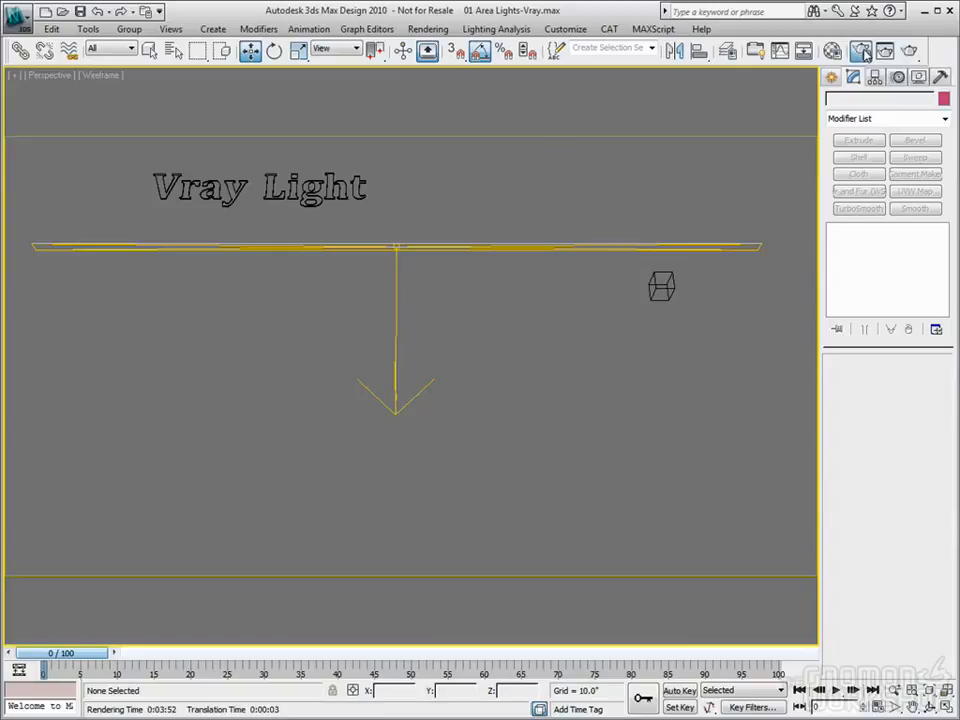
pyautogui.click(864, 53)
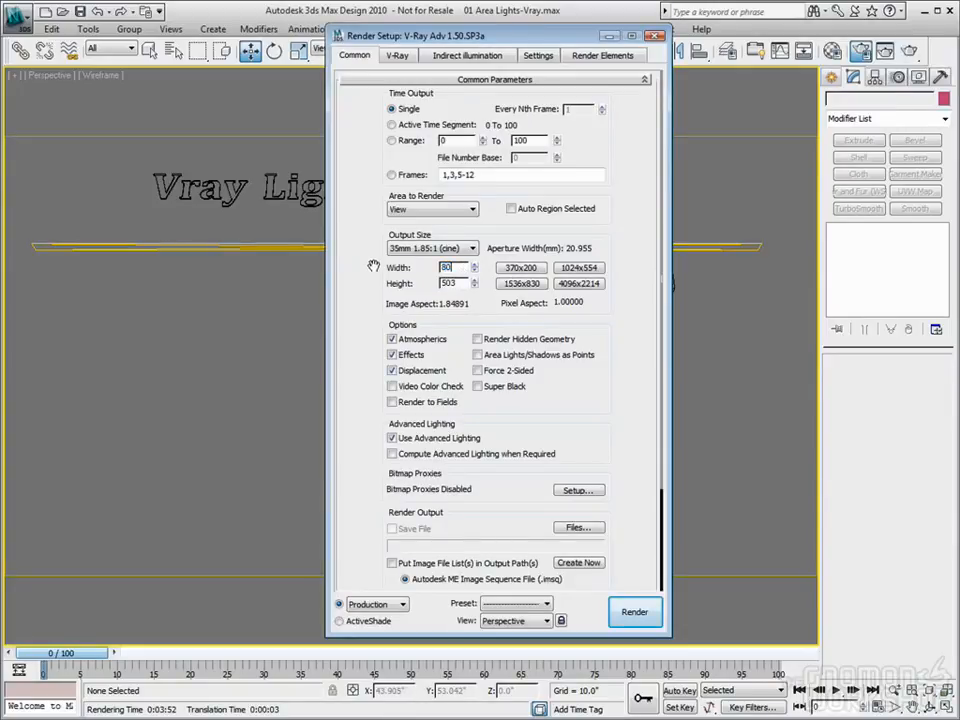
pyautogui.click(656, 36)
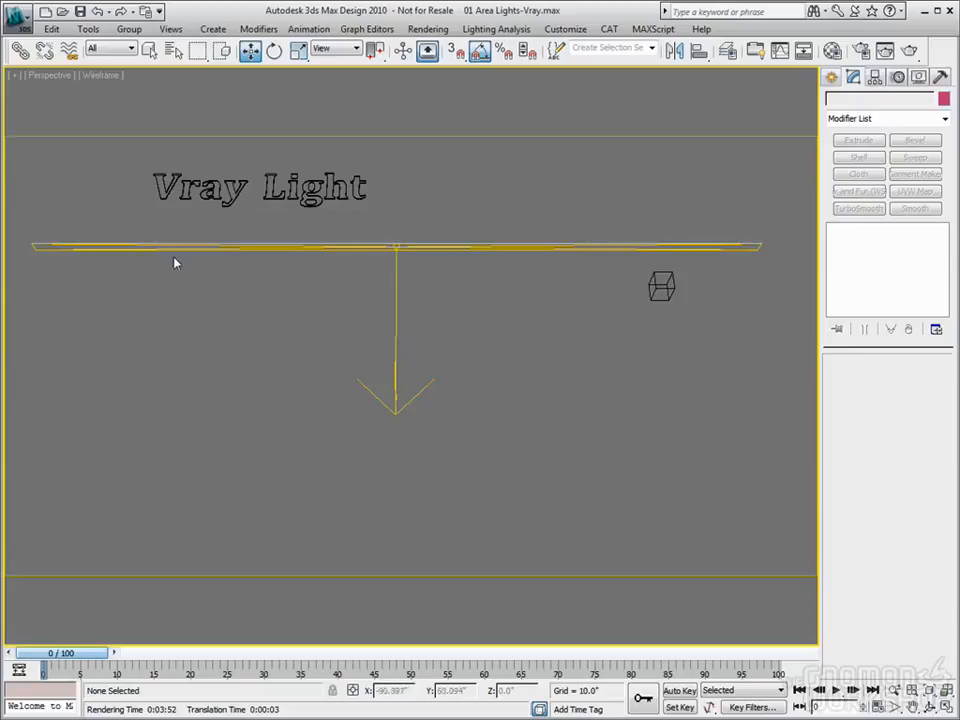
pyautogui.click(909, 51)
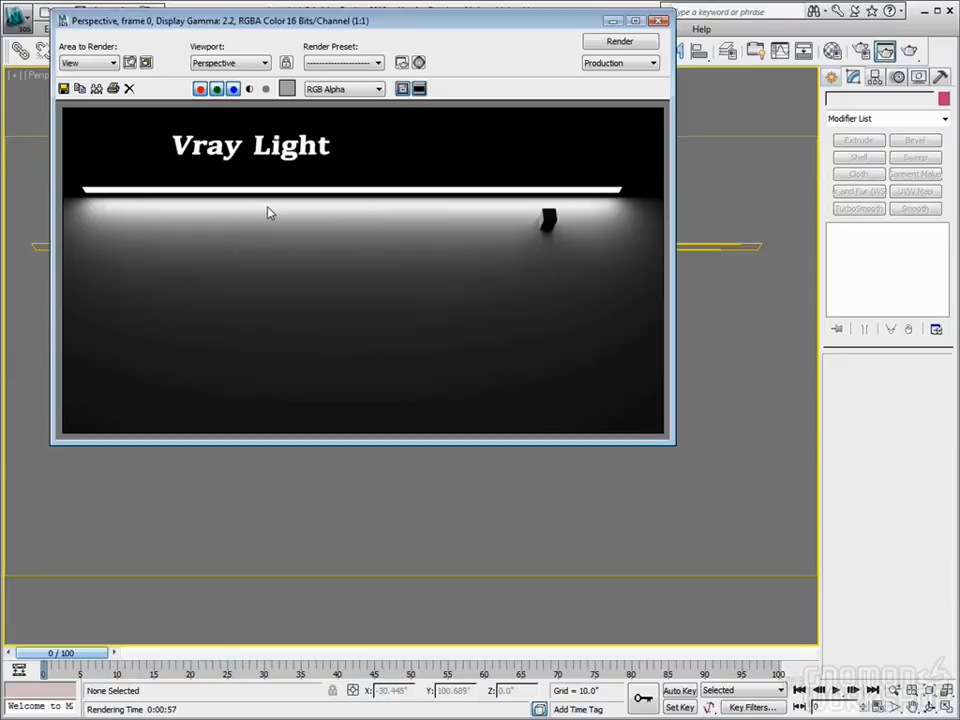
# Close the render and reopen the recent Diffuser_scene.max without saving the V-Ray scene
pyautogui.click(660, 21)
pyautogui.click(16, 24)
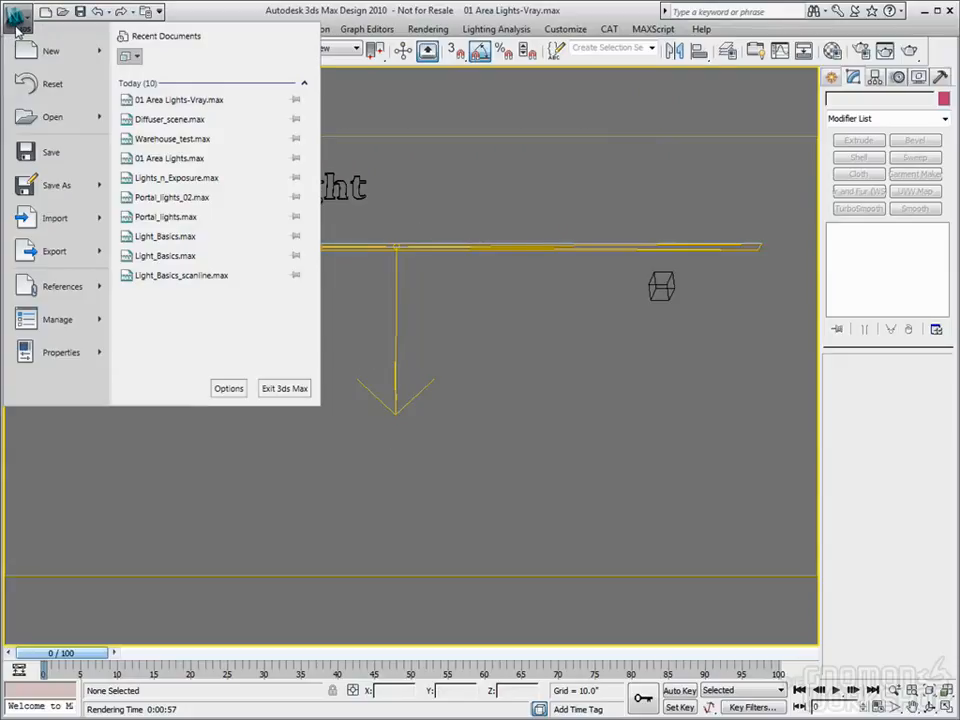
pyautogui.click(209, 140)
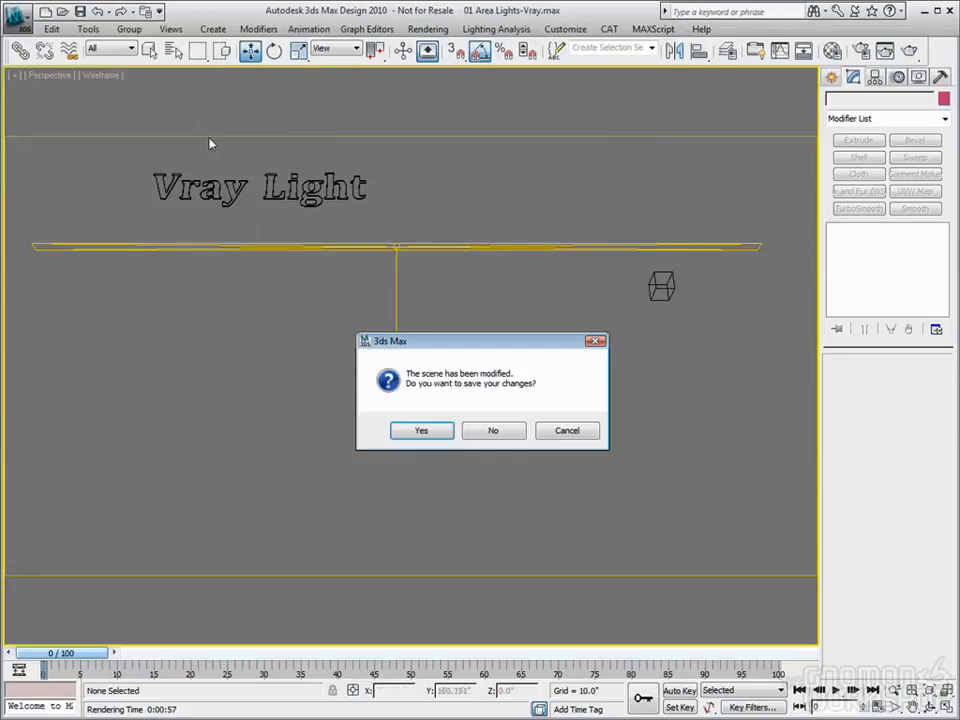
pyautogui.click(504, 436)
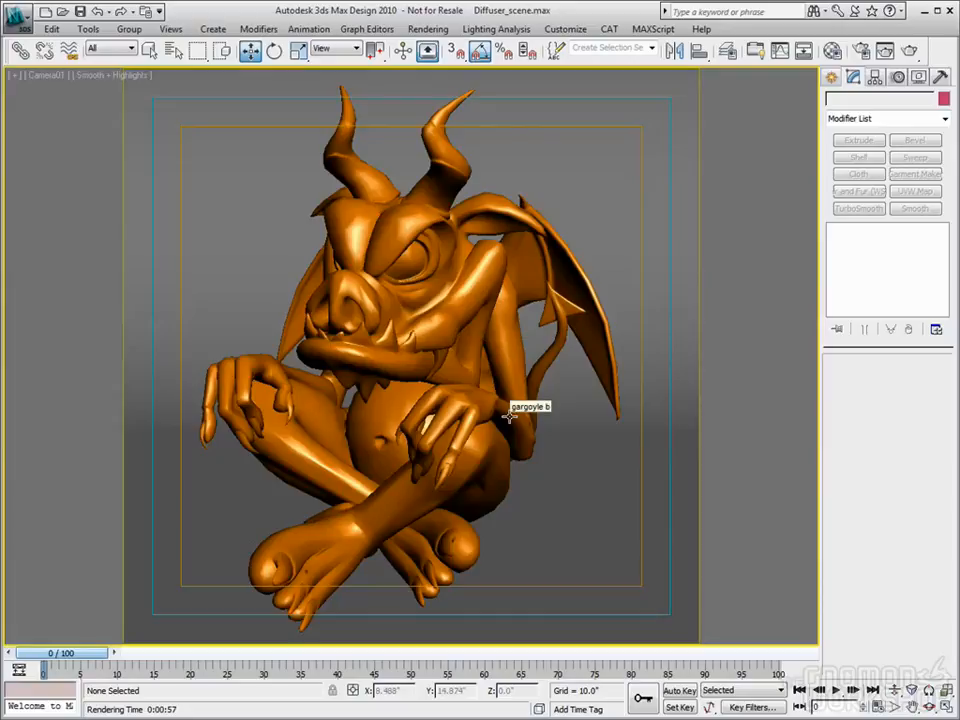
# In a zoomed-out perspective view, delete the diffuser panel together with the area light behind it
pyautogui.press('p')
pyautogui.click(894, 690)
pyautogui.moveTo(400, 290); pyautogui.dragTo(394, 452)
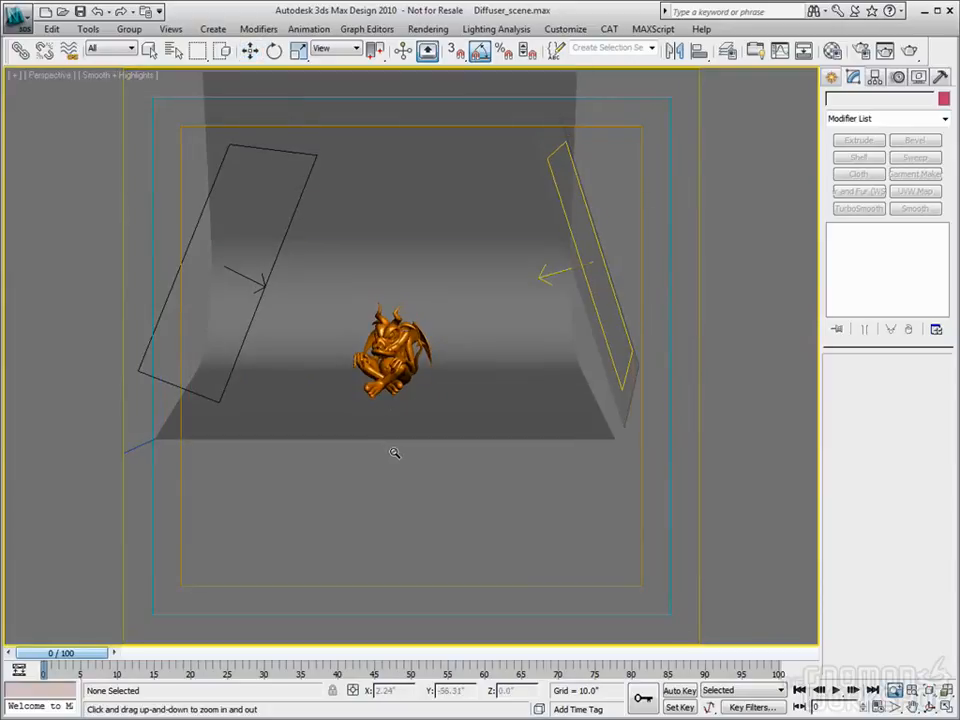
pyautogui.keyDown('alt'); pyautogui.moveTo(306, 369); pyautogui.dragTo(317, 199, button='middle'); pyautogui.keyUp('alt')
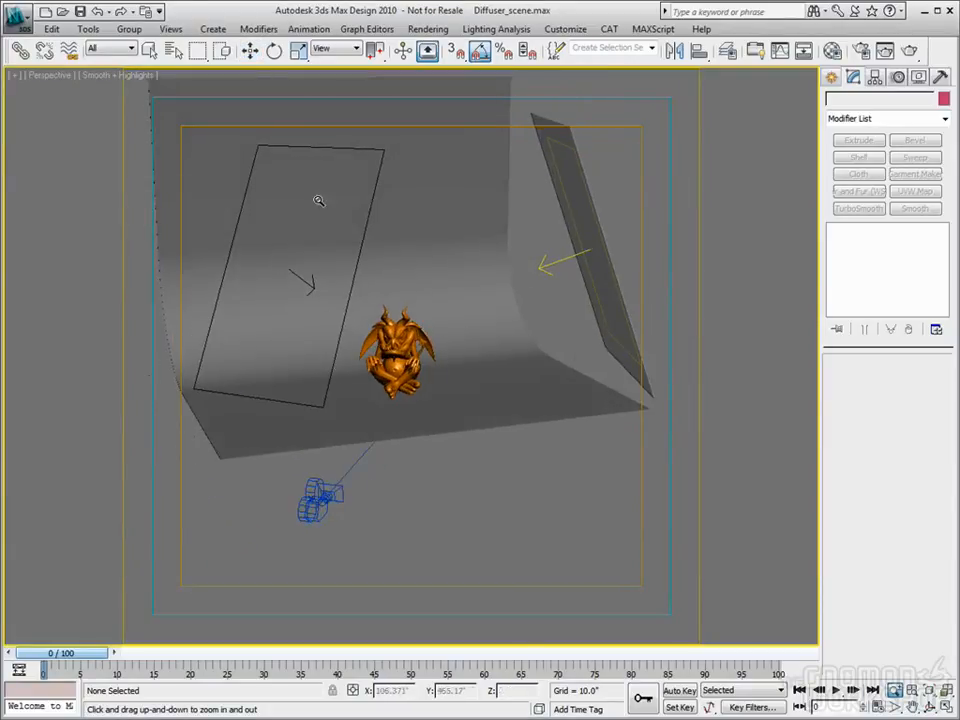
pyautogui.click(250, 50)
pyautogui.click(566, 227)
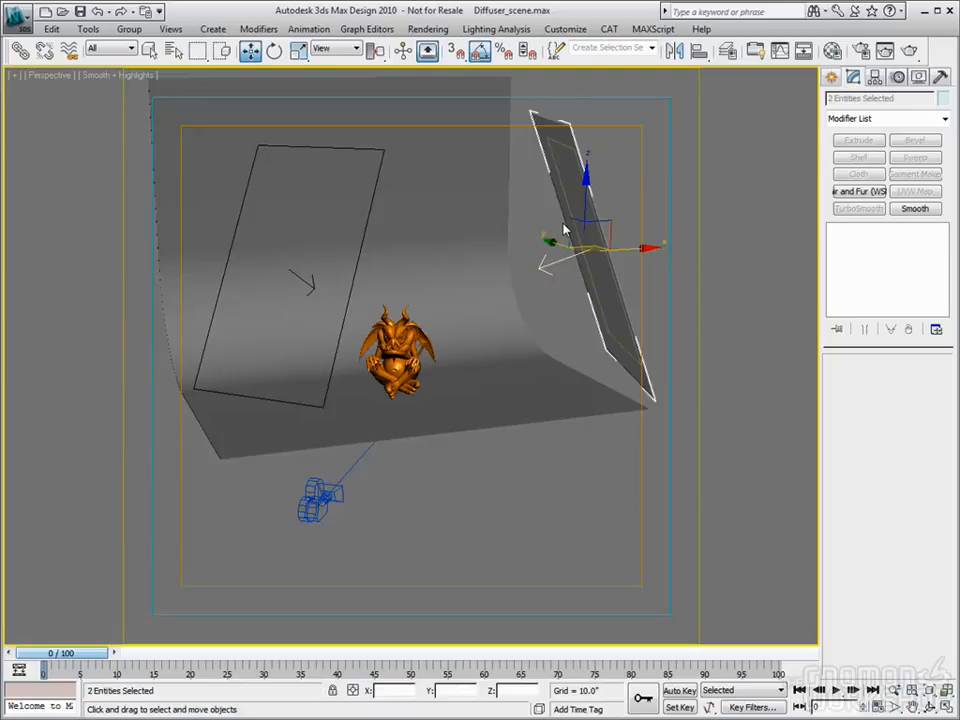
pyautogui.press('Delete')
# Delete the remaining area light on the other side of the gargoyle and check the scene's exposure control settings
pyautogui.keyDown('alt'); pyautogui.moveTo(452, 338); pyautogui.dragTo(330, 310, button='middle'); pyautogui.keyUp('alt')
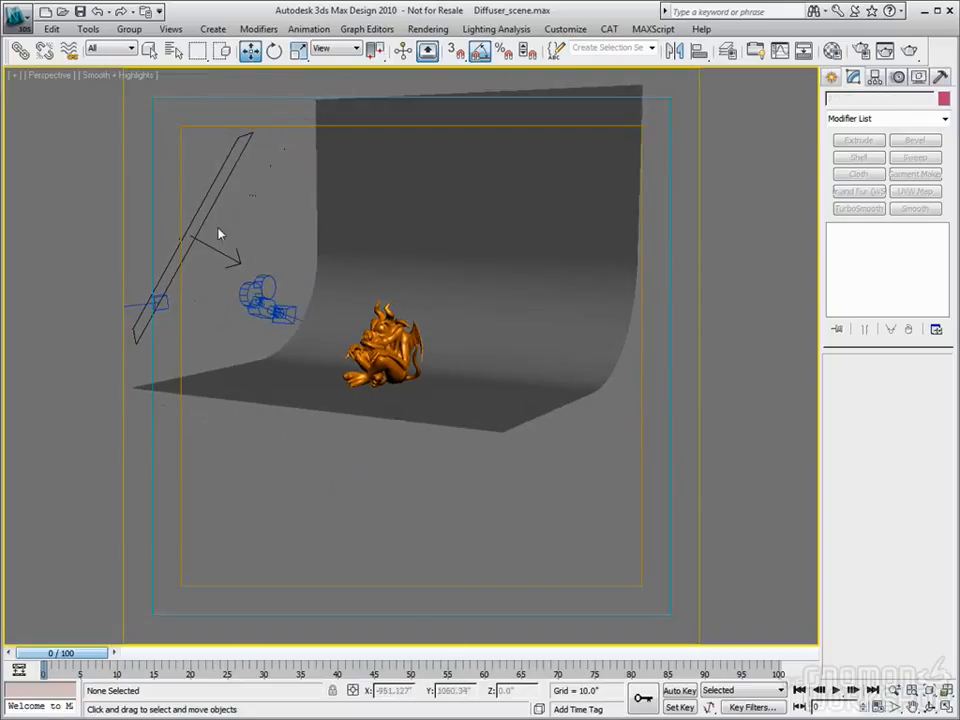
pyautogui.click(185, 219)
pyautogui.press('Delete')
pyautogui.keyDown('alt'); pyautogui.moveTo(219, 325); pyautogui.dragTo(590, 290, button='middle'); pyautogui.keyUp('alt')
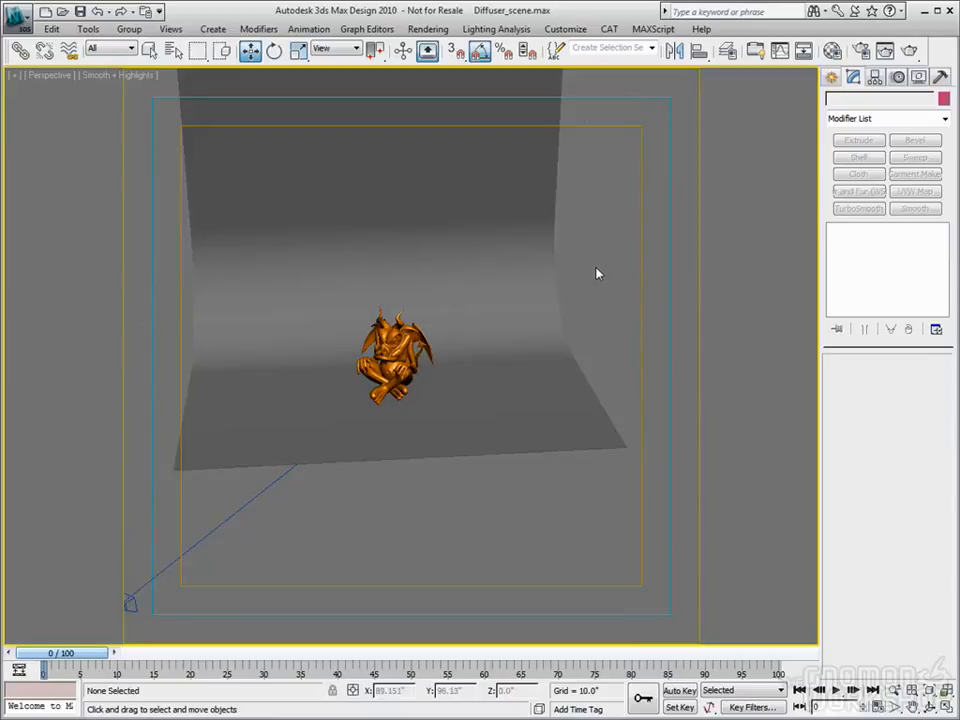
pyautogui.press('8')
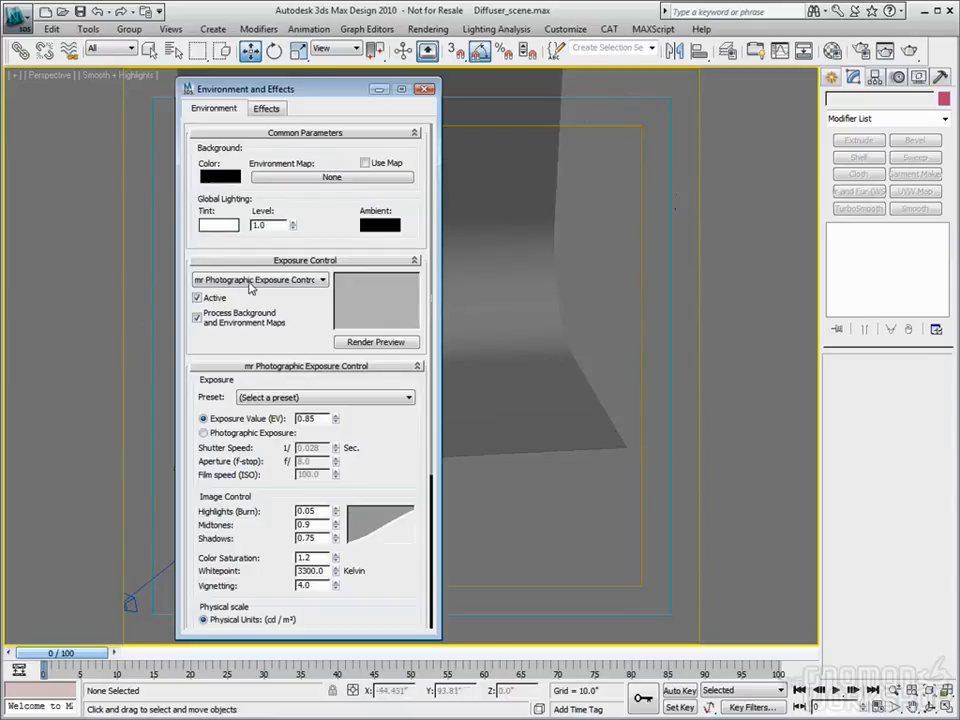
pyautogui.click(425, 89)
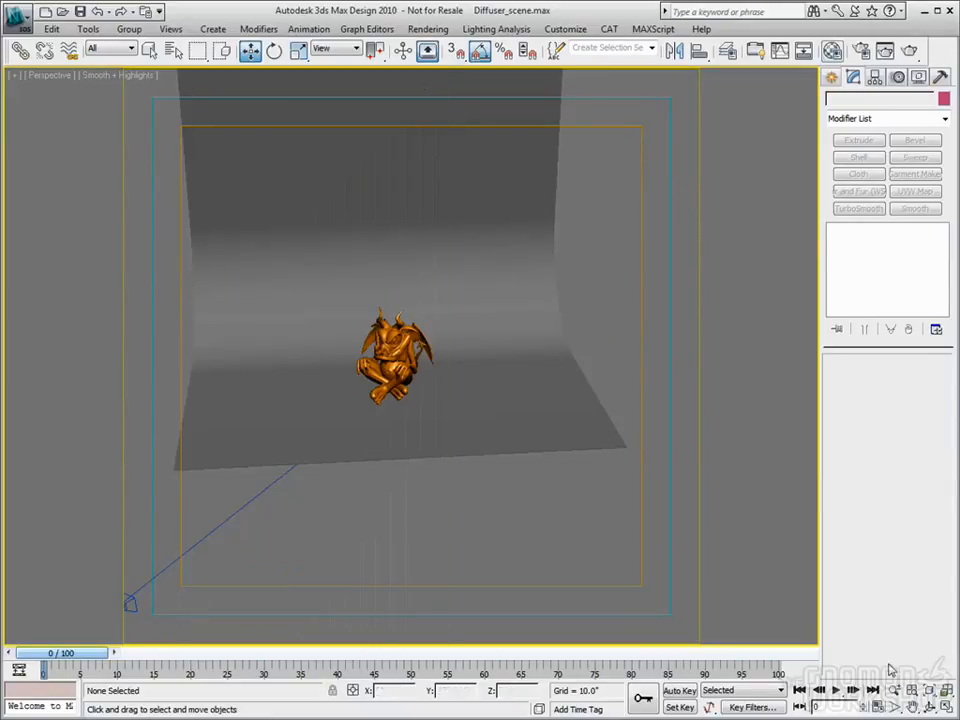
# In the four-viewport layout, create a sphere of about 3.2" radius on the floor beside the gargoyle in the top view
pyautogui.hotkey('alt', 'w')
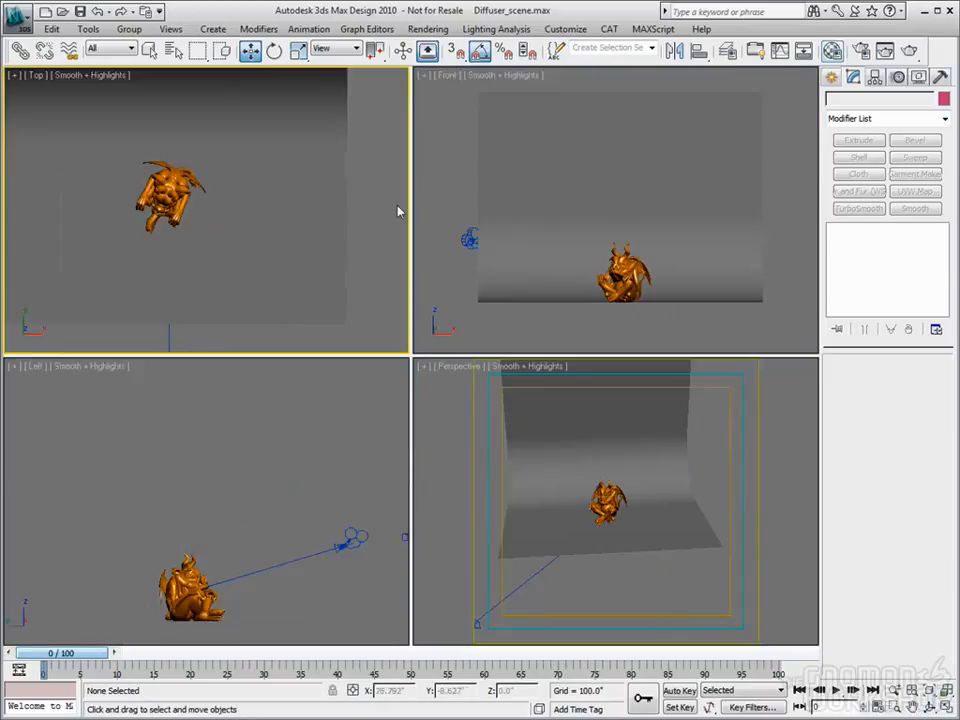
pyautogui.click(831, 77)
pyautogui.click(837, 102)
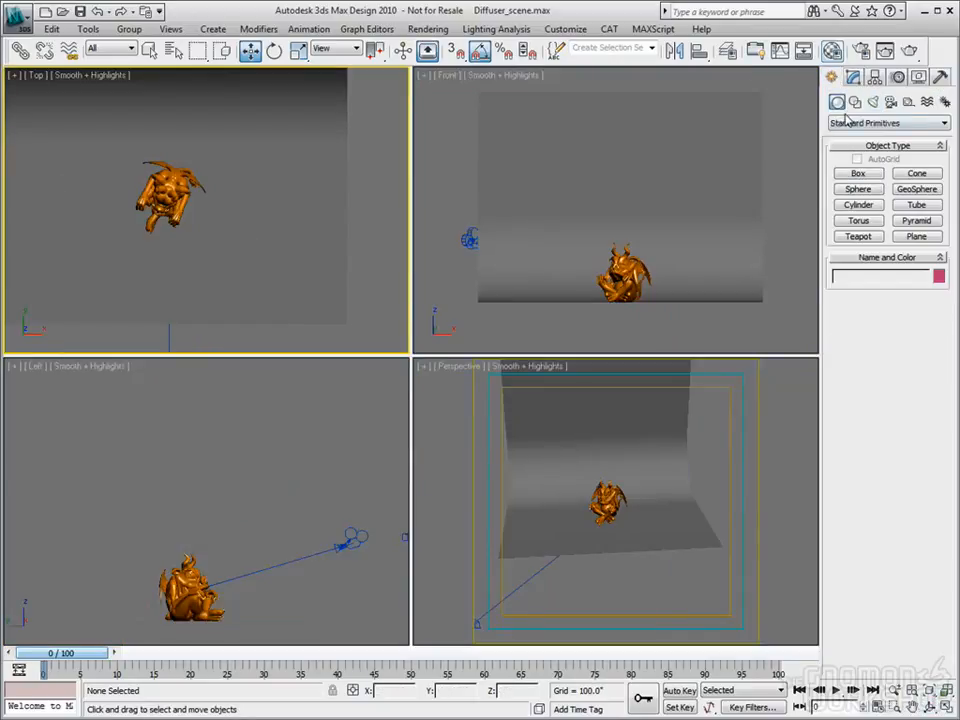
pyautogui.click(858, 189)
pyautogui.moveTo(197, 220); pyautogui.dragTo(192, 215)
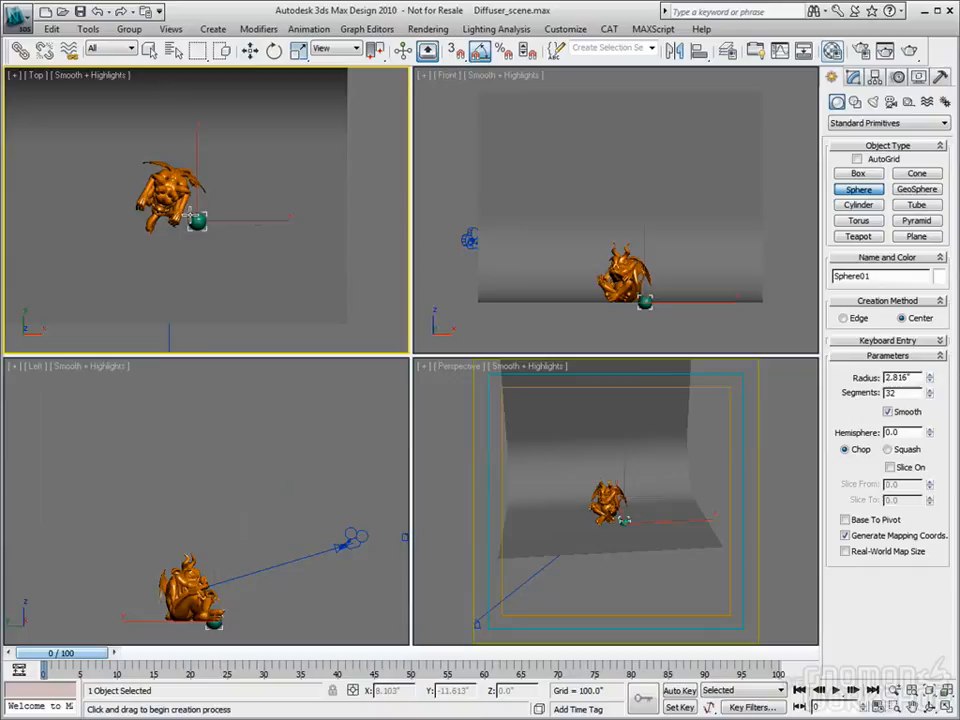
# Raise the sphere by about 2.9" in the front view so that it rests on the backdrop floor
pyautogui.click(250, 51)
pyautogui.rightClick(530, 230)
pyautogui.scroll(7, 642, 304)
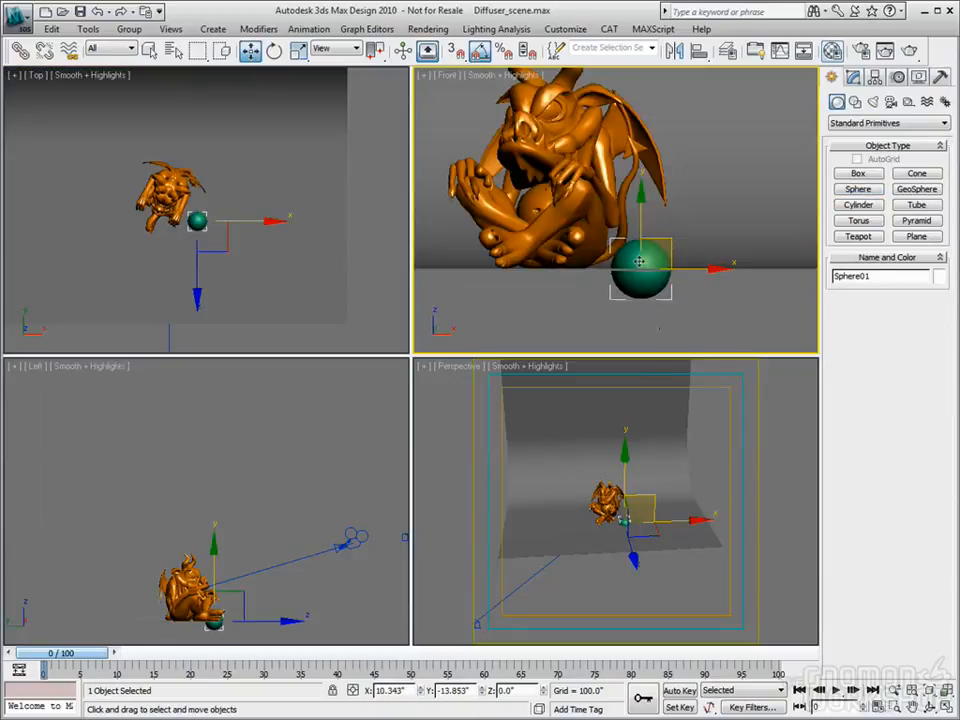
pyautogui.moveTo(639, 261); pyautogui.dragTo(639, 240)
# Clone the sphere as a single instance on the opposite side of the gargoyle
pyautogui.rightClick(252, 216)
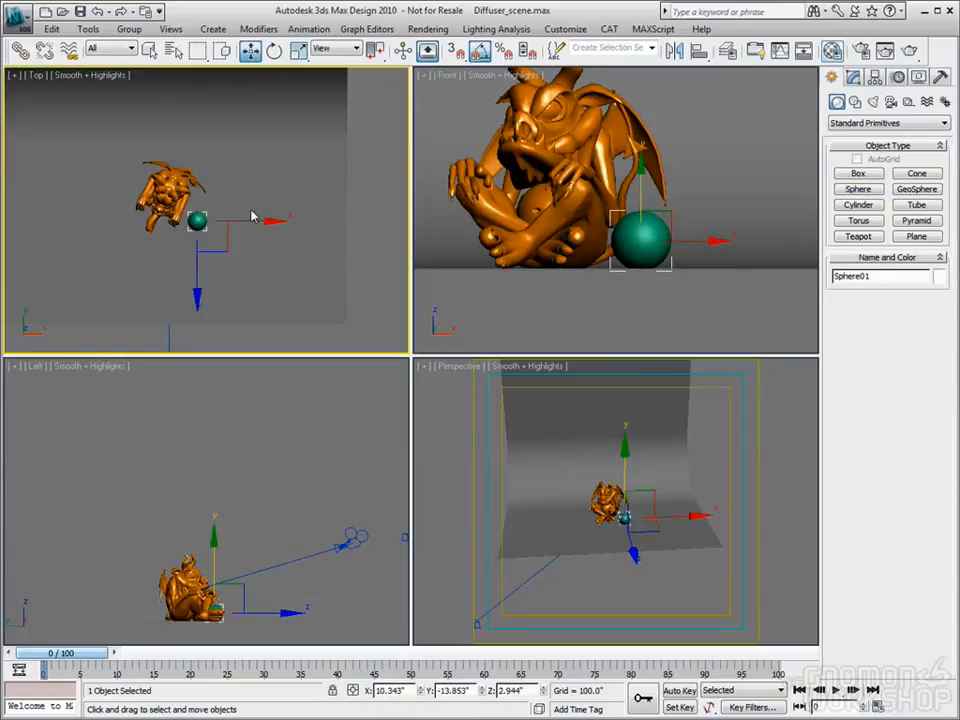
pyautogui.moveTo(228, 193)
pyautogui.keyDown('shift'); pyautogui.mouseDown()
pyautogui.moveTo(177, 194)
pyautogui.moveTo(150, 177)
pyautogui.mouseUp(); pyautogui.keyUp('shift')
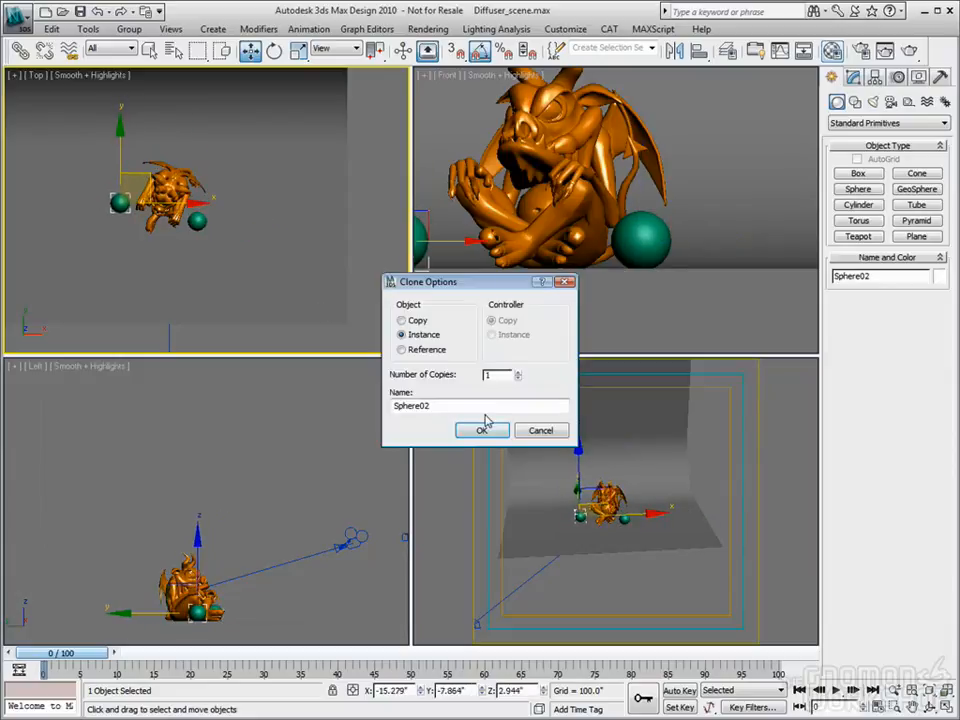
pyautogui.click(482, 432)
# Set the original sphere's segments to 48
pyautogui.scroll(-2, 698, 308)
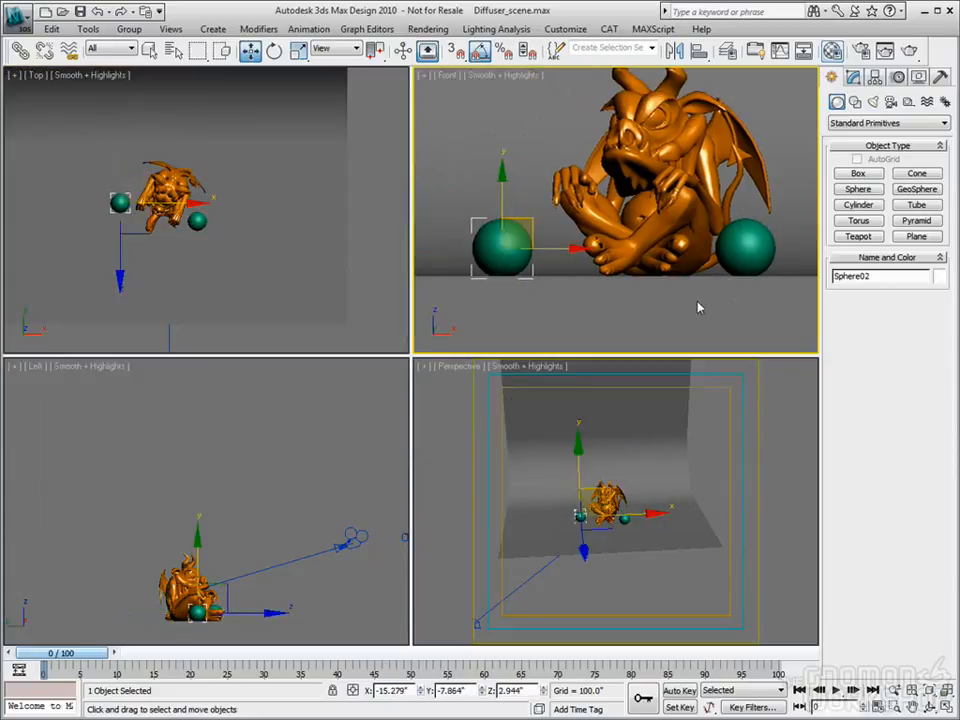
pyautogui.click(745, 241)
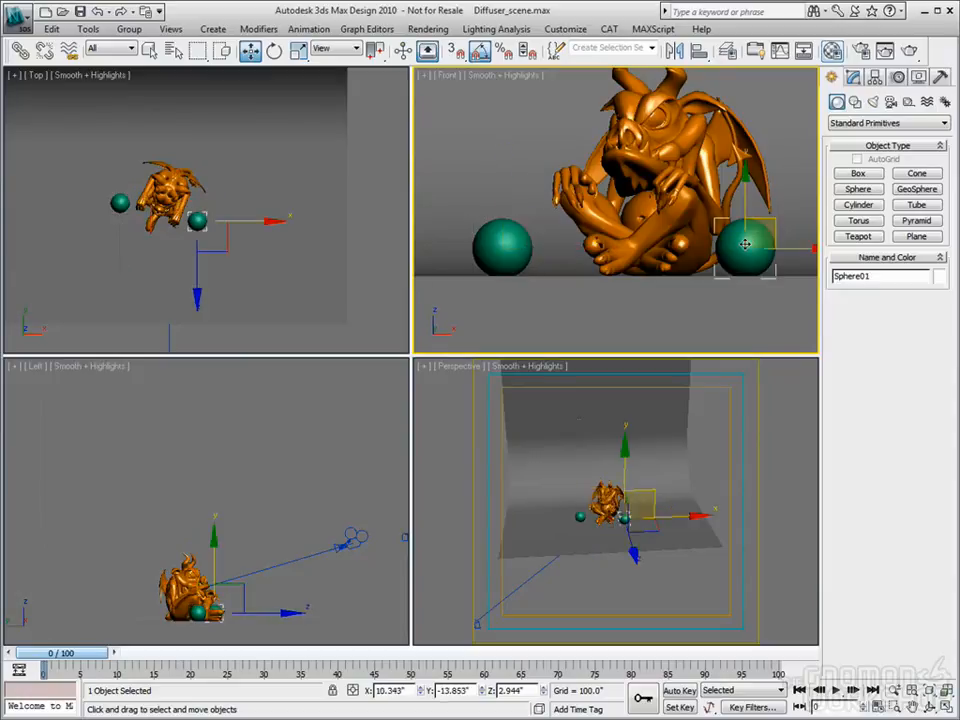
pyautogui.click(853, 77)
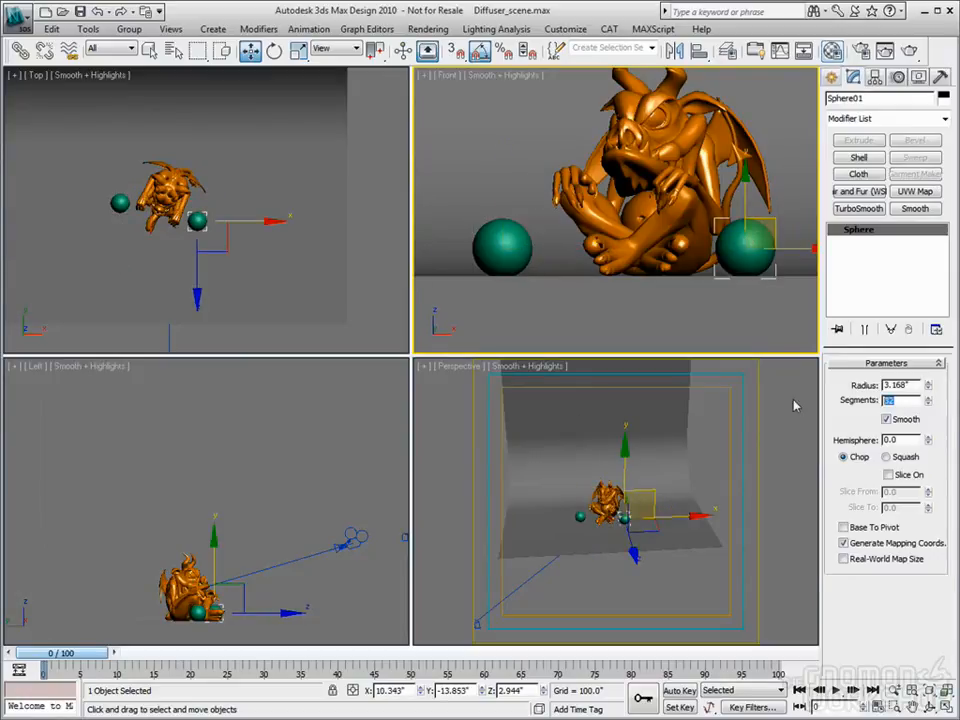
# Select both spheres and assign the Arch & Design (mi)_2 material to them
pyautogui.keyDown('ctrl'); pyautogui.click(504, 238); pyautogui.keyUp('ctrl')
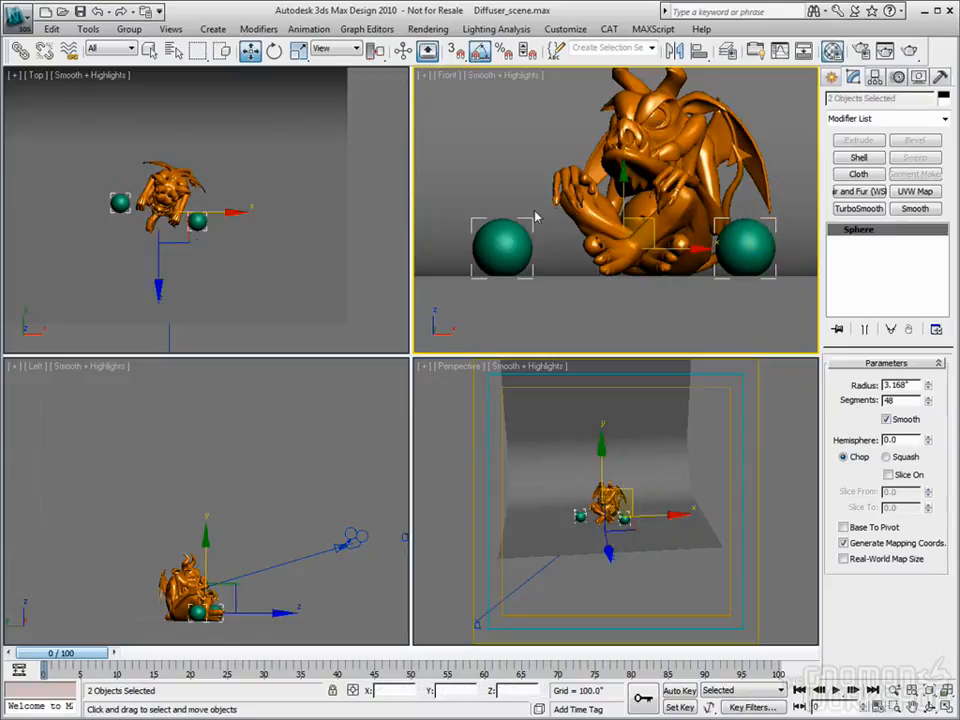
pyautogui.press('m')
pyautogui.click(167, 120)
pyautogui.click(95, 263)
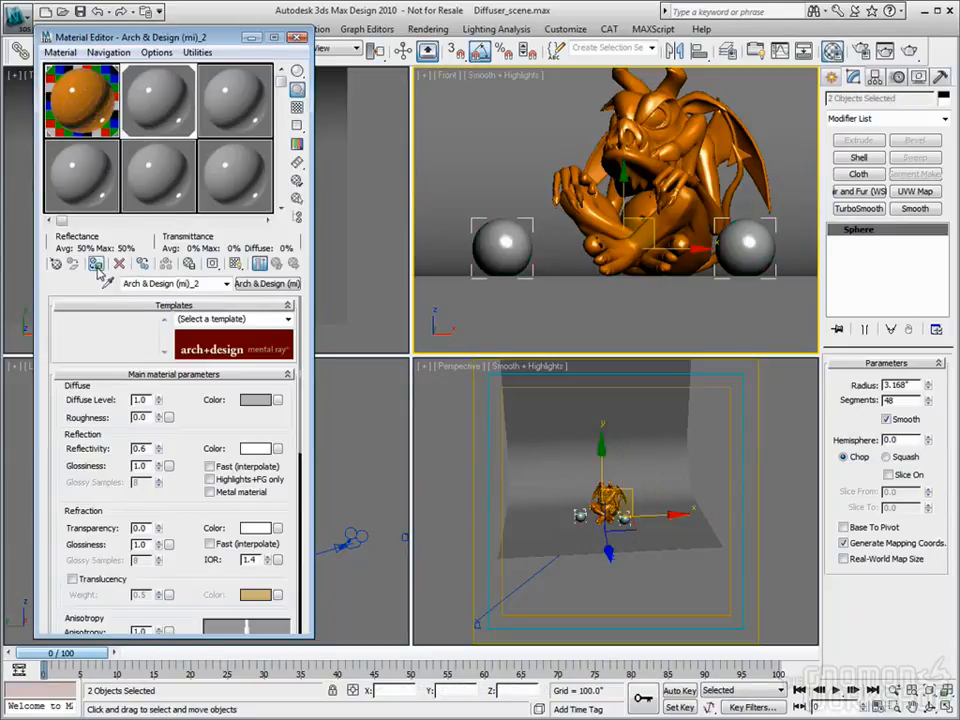
# Change the diffuse color of the spheres' Arch & Design (mi)_2 material to a medium blue
pyautogui.click(255, 399)
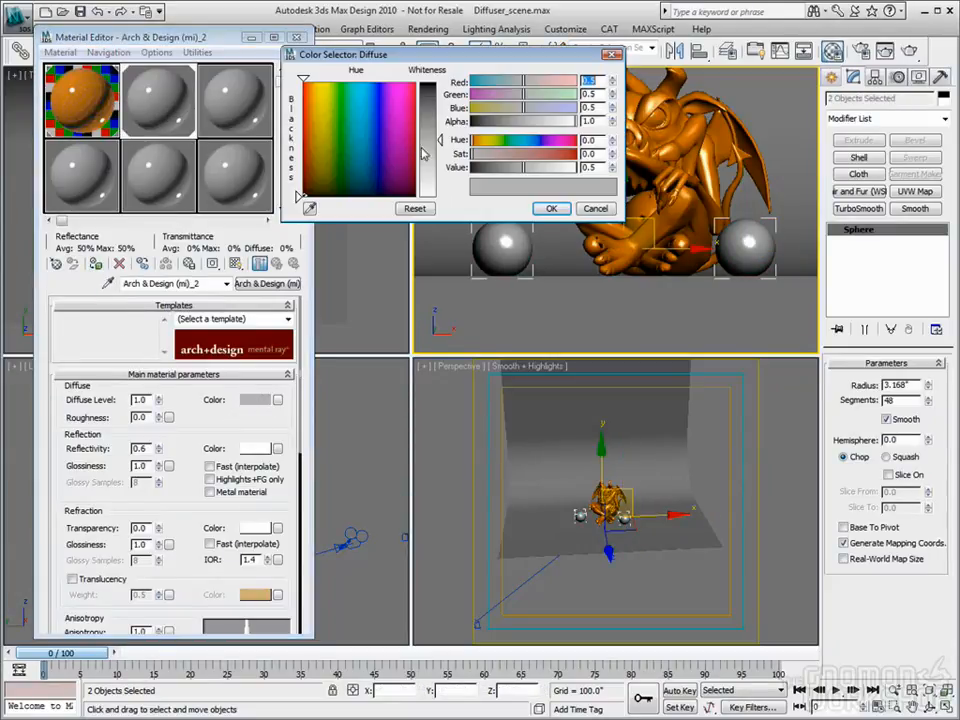
pyautogui.click(370, 127)
pyautogui.moveTo(436, 139); pyautogui.dragTo(435, 97)
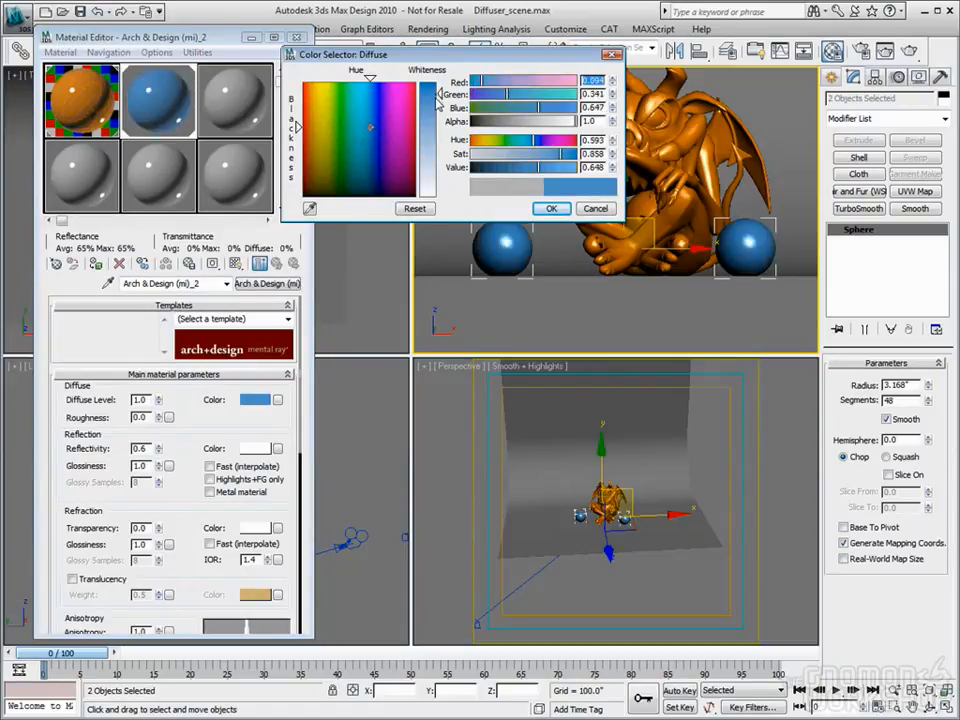
pyautogui.click(560, 208)
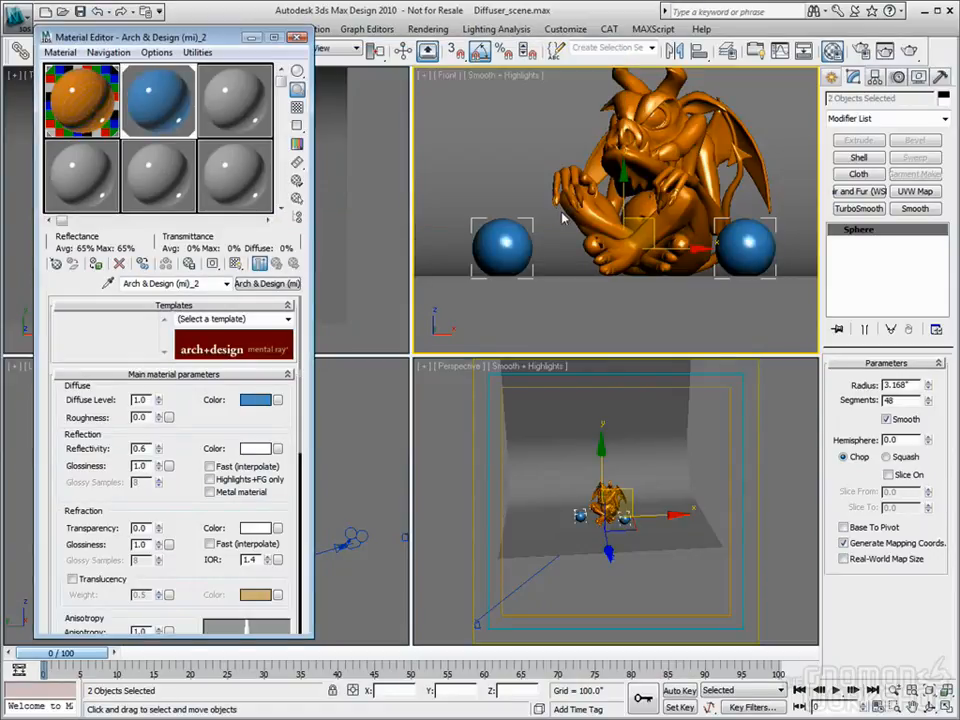
pyautogui.click(296, 37)
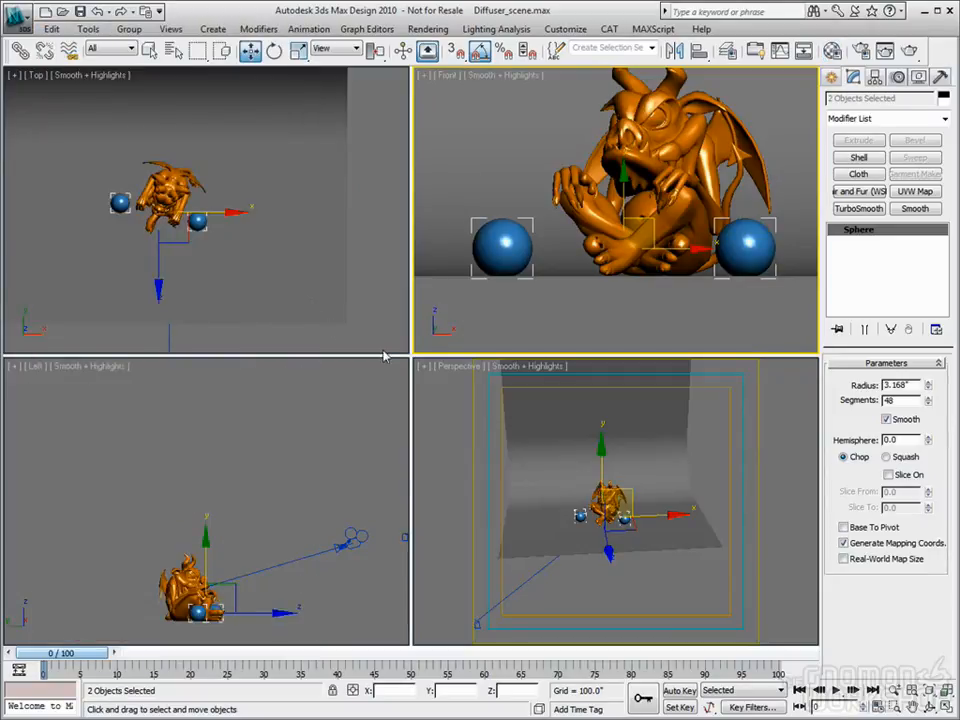
# Create a photometric Free Light at the gargoyle's location in the top view
pyautogui.scroll(-3, 208, 245)
pyautogui.click(834, 78)
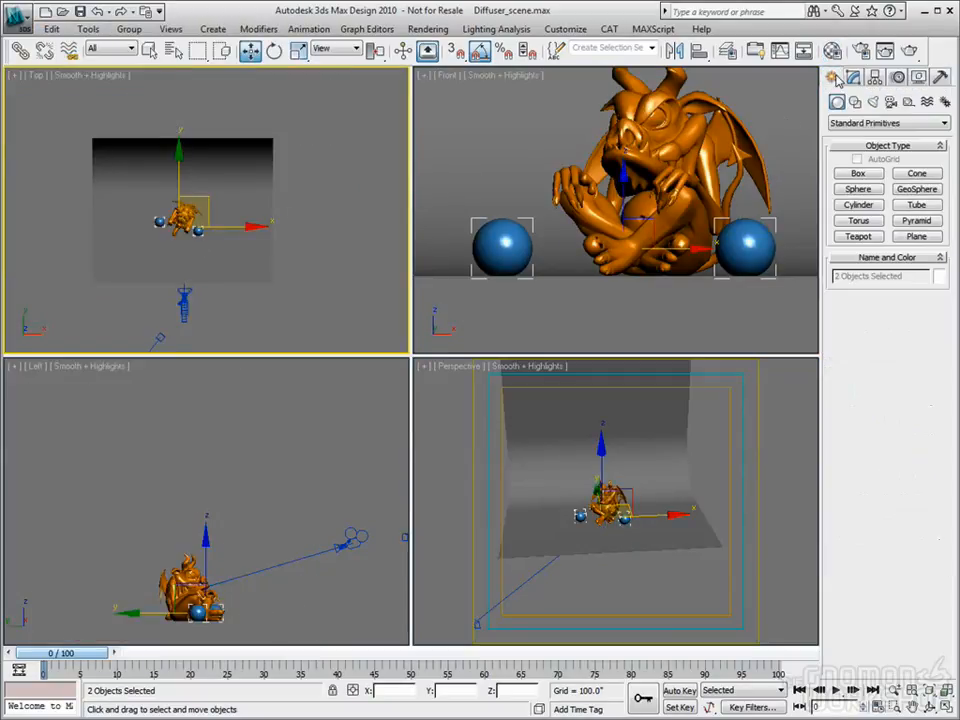
pyautogui.click(873, 101)
pyautogui.click(916, 174)
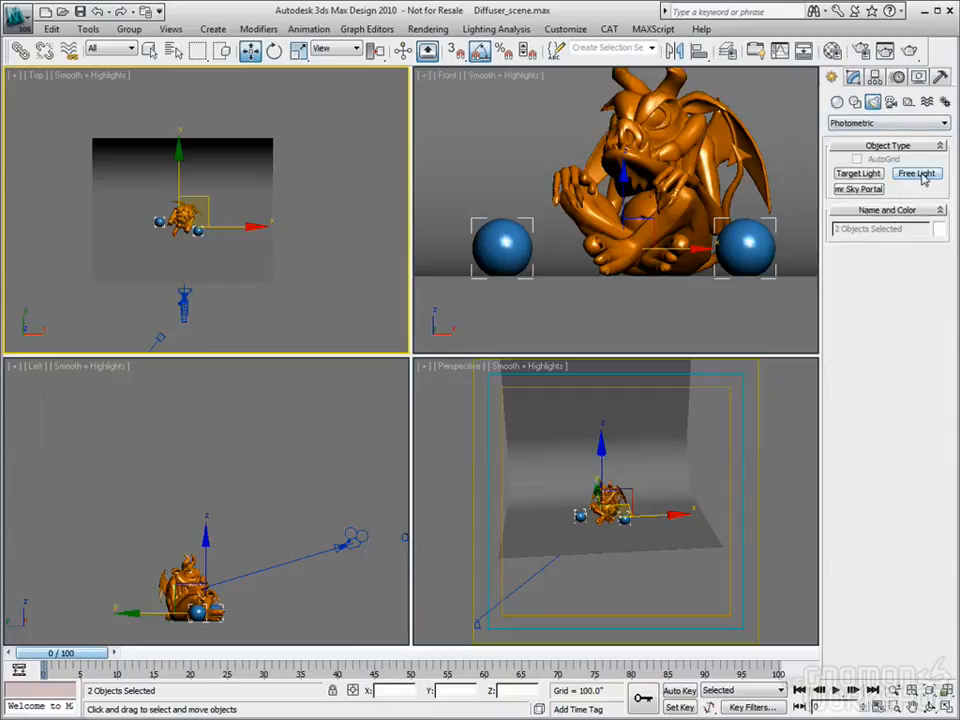
pyautogui.click(178, 224)
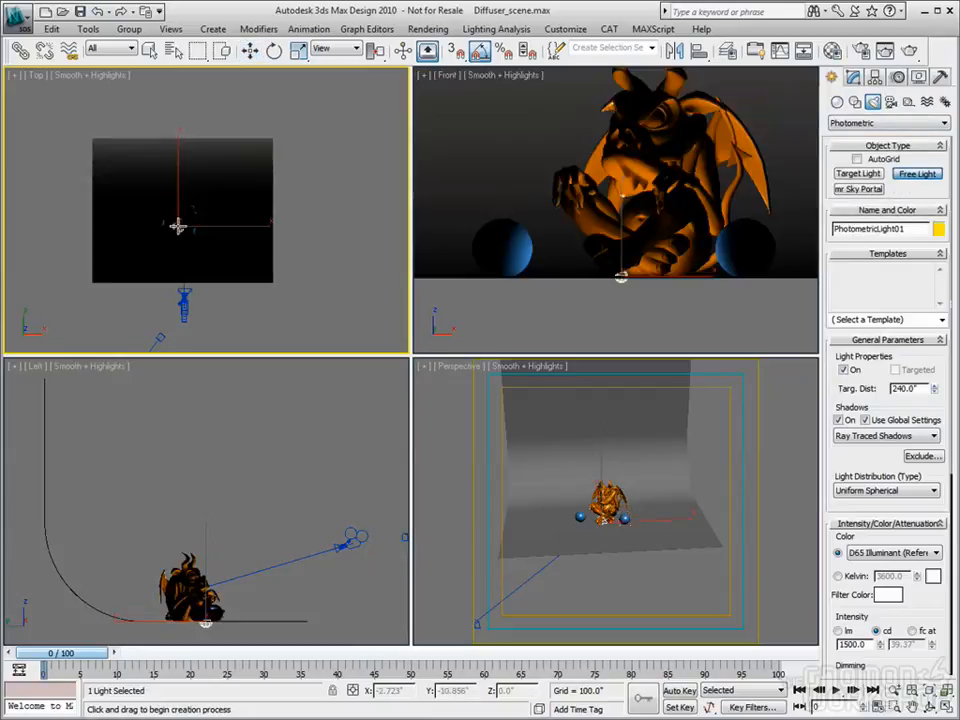
# Raise the light in the front view to about 55.9" above the backdrop floor, over the gargoyle
pyautogui.click(250, 50)
pyautogui.scroll(-3, 622, 240)
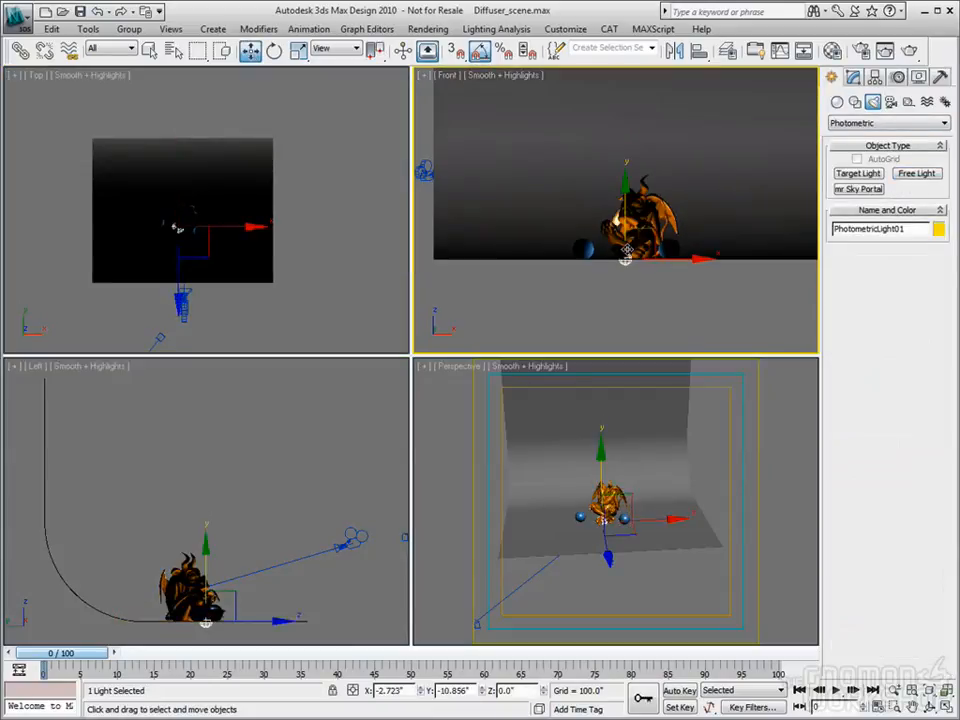
pyautogui.moveTo(623, 216); pyautogui.dragTo(632, 87)
pyautogui.moveTo(631, 90); pyautogui.dragTo(627, 133, button='middle')
pyautogui.moveTo(627, 133); pyautogui.dragTo(627, 69)
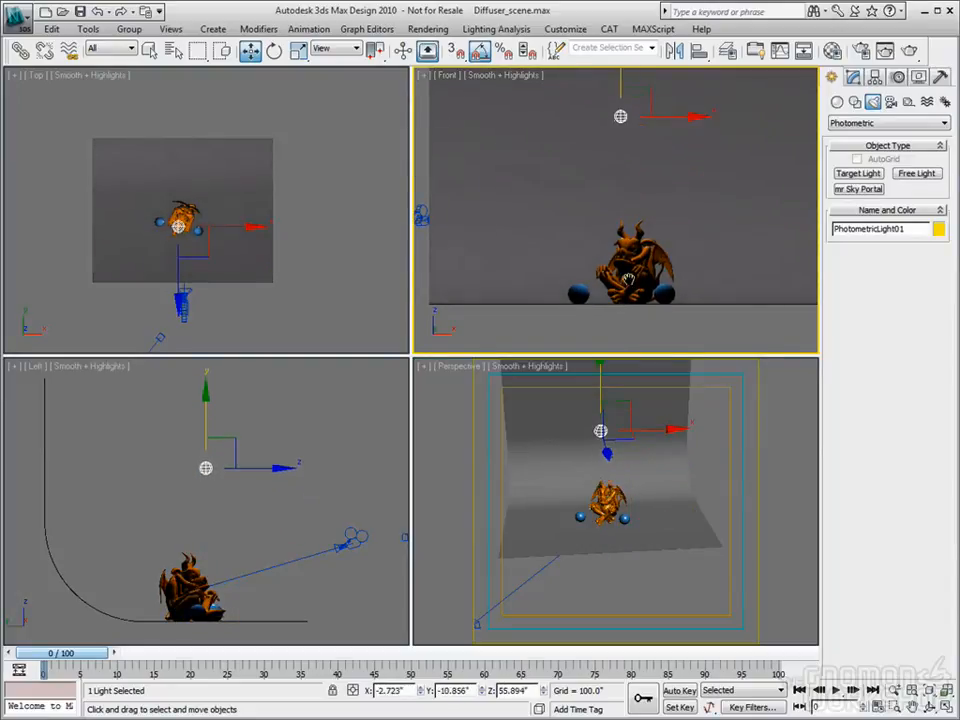
pyautogui.scroll(-2, 621, 278)
pyautogui.moveTo(621, 278); pyautogui.dragTo(612, 248, button='middle')
# Set the free light's distribution type to Uniform Diffuse
pyautogui.click(853, 77)
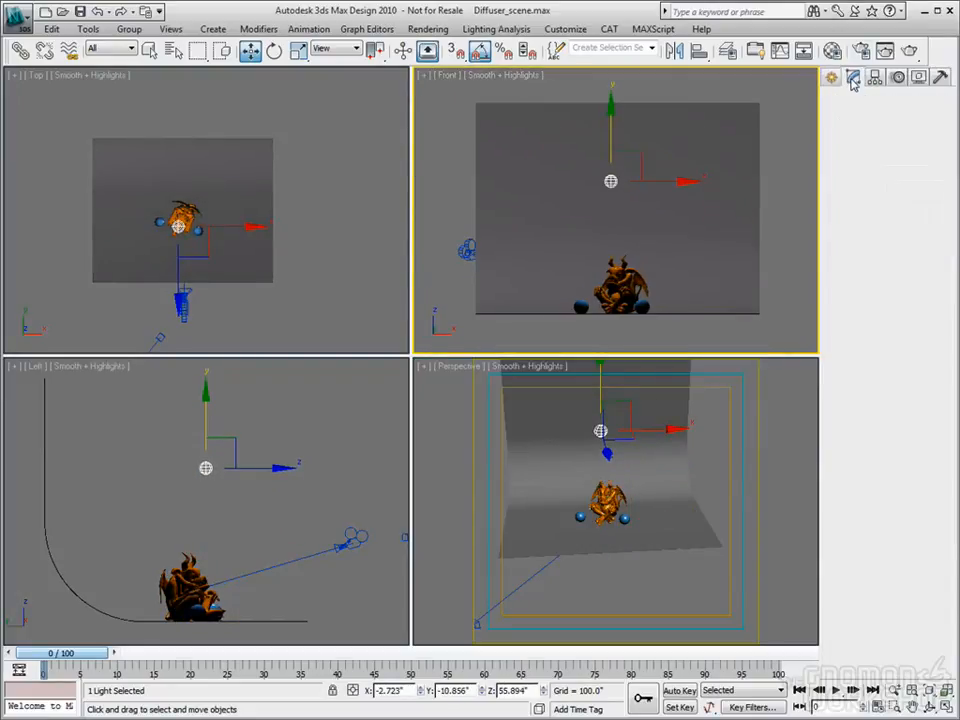
pyautogui.scroll(10, 940, 521)
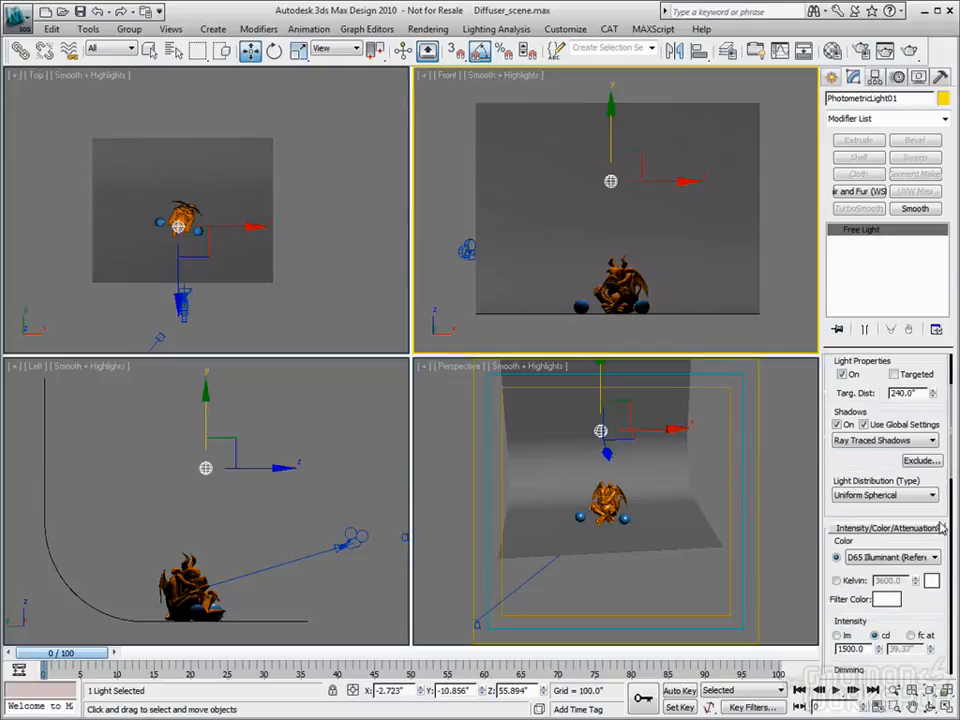
pyautogui.scroll(-1, 939, 521)
pyautogui.click(919, 560)
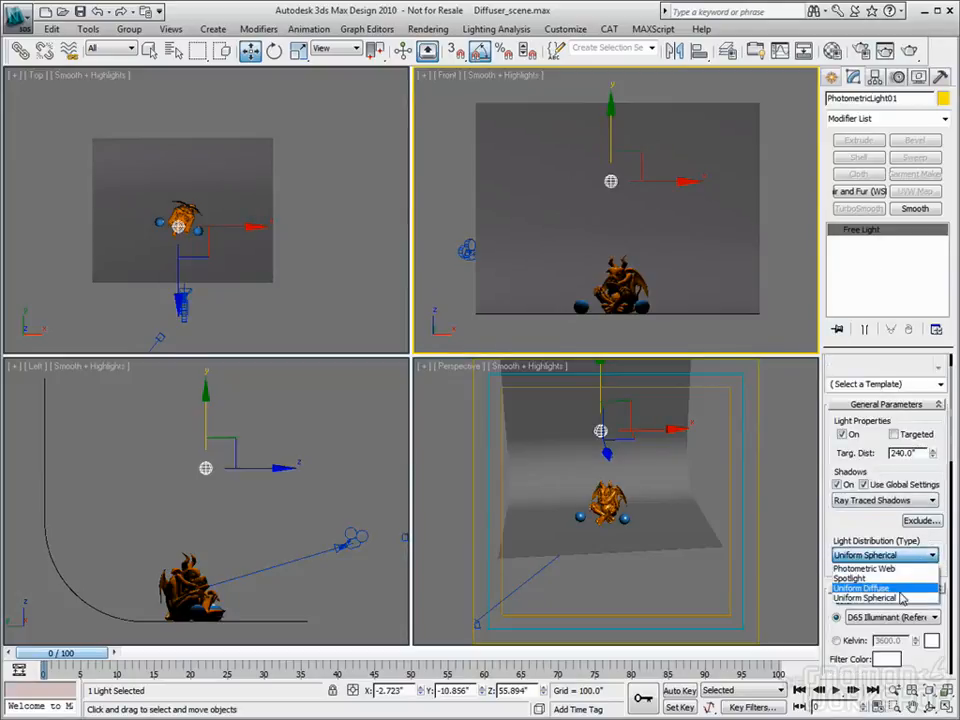
pyautogui.click(900, 589)
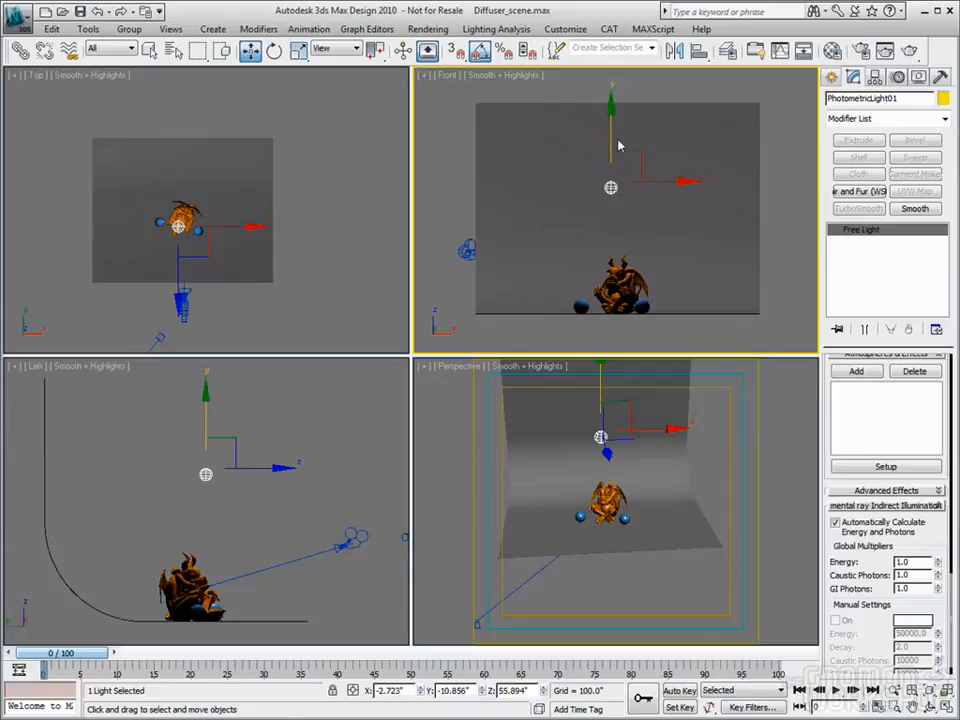
# Make the light emit from a Rectangle shape with a length of 24" and a width of 80"
pyautogui.scroll(3, 912, 530)
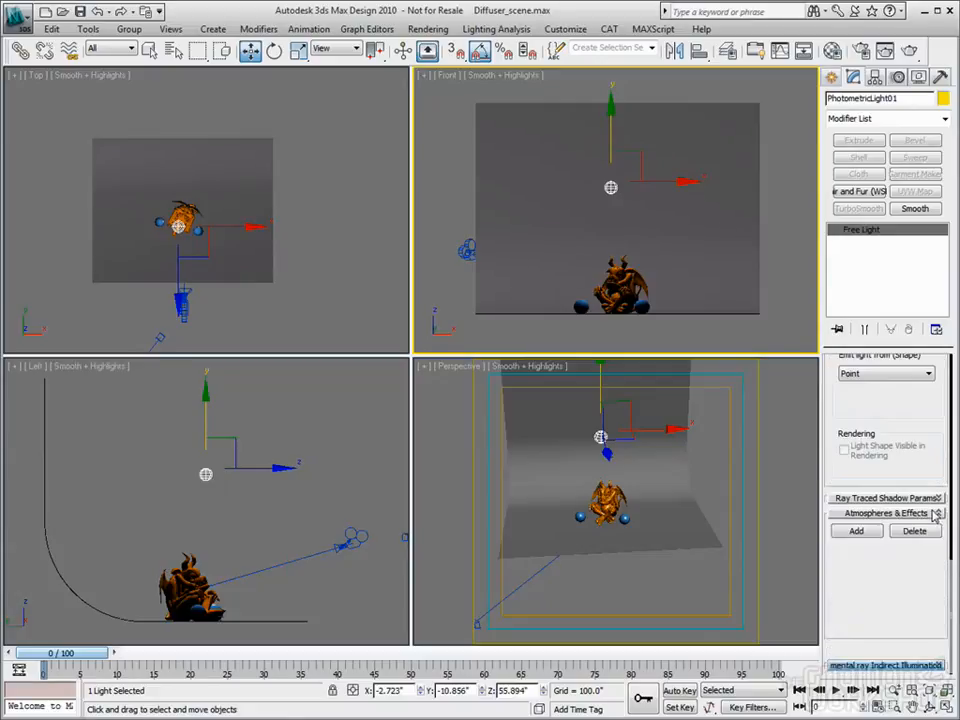
pyautogui.scroll(2, 928, 560)
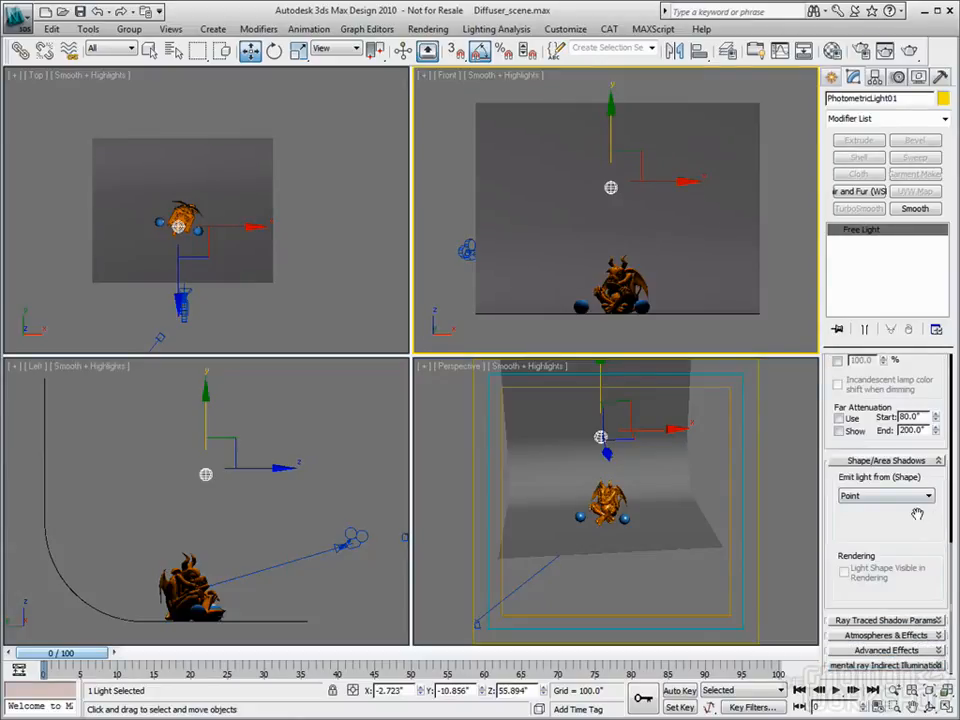
pyautogui.click(927, 497)
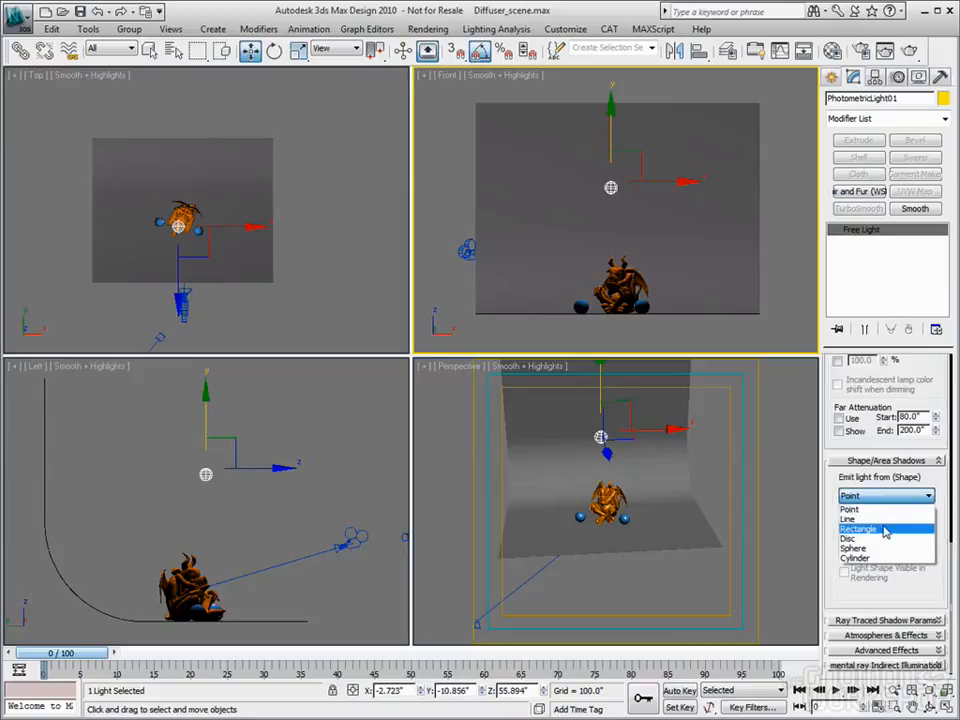
pyautogui.click(912, 528)
pyautogui.moveTo(928, 572); pyautogui.dragTo(899, 395)
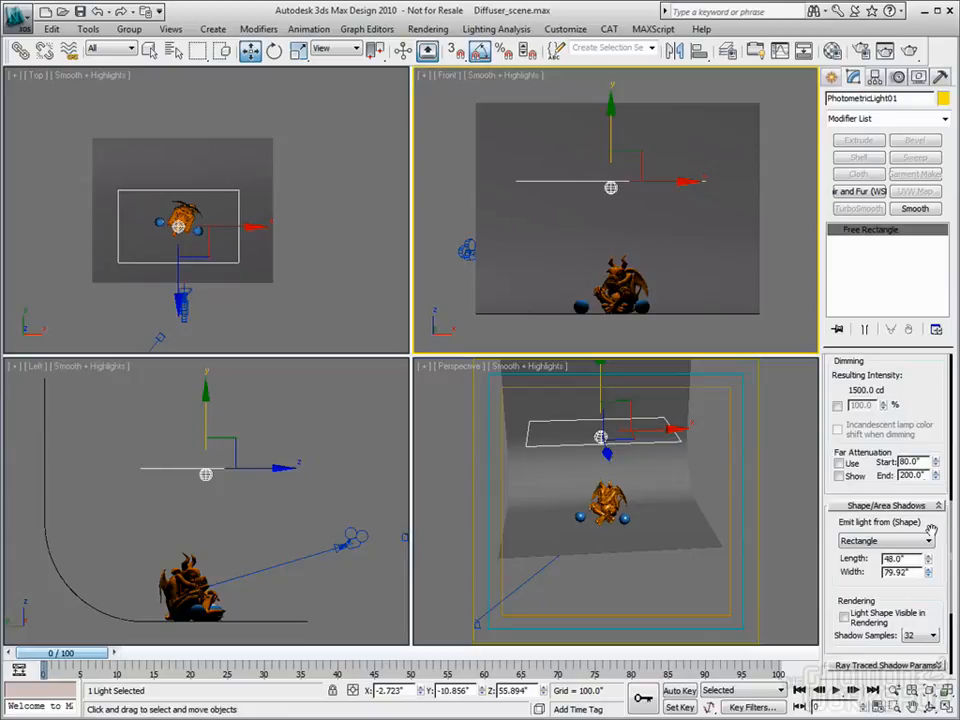
pyautogui.moveTo(927, 560); pyautogui.dragTo(892, 551)
pyautogui.write('24')
pyautogui.press('Tab')
pyautogui.write('80')
pyautogui.press('Return')
# Shift the rectangular light to about X 0.8", Y -9.8" and rotate it clockwise in the top view, diagonally over the gargoyle
pyautogui.rightClick(288, 284)
pyautogui.moveTo(209, 205); pyautogui.dragTo(252, 206)
pyautogui.click(274, 50)
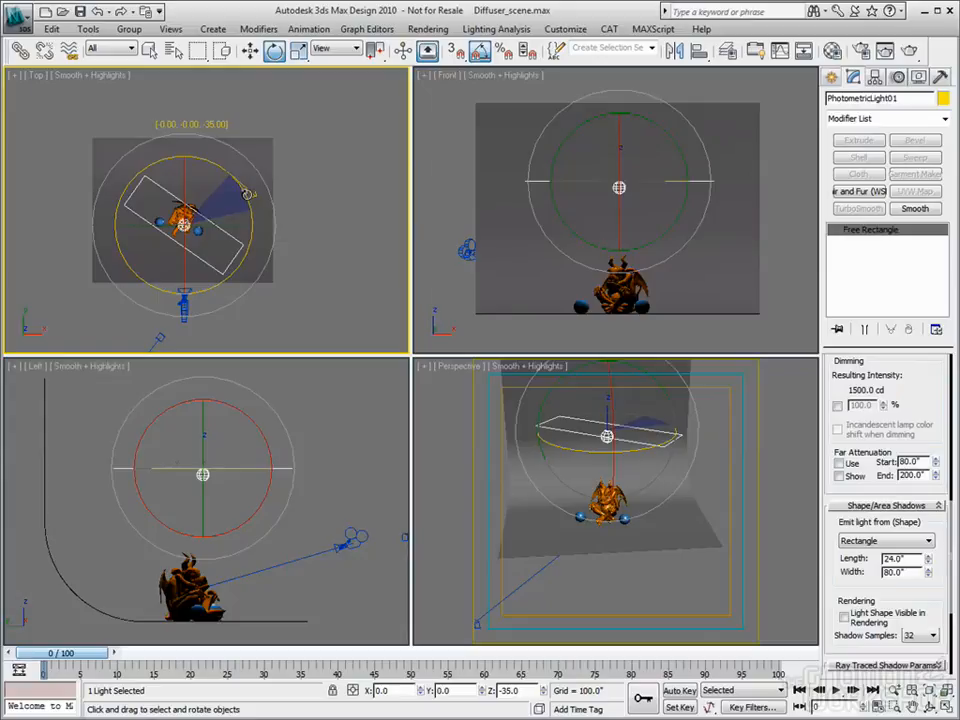
pyautogui.moveTo(248, 193); pyautogui.dragTo(242, 188)
pyautogui.press('w')
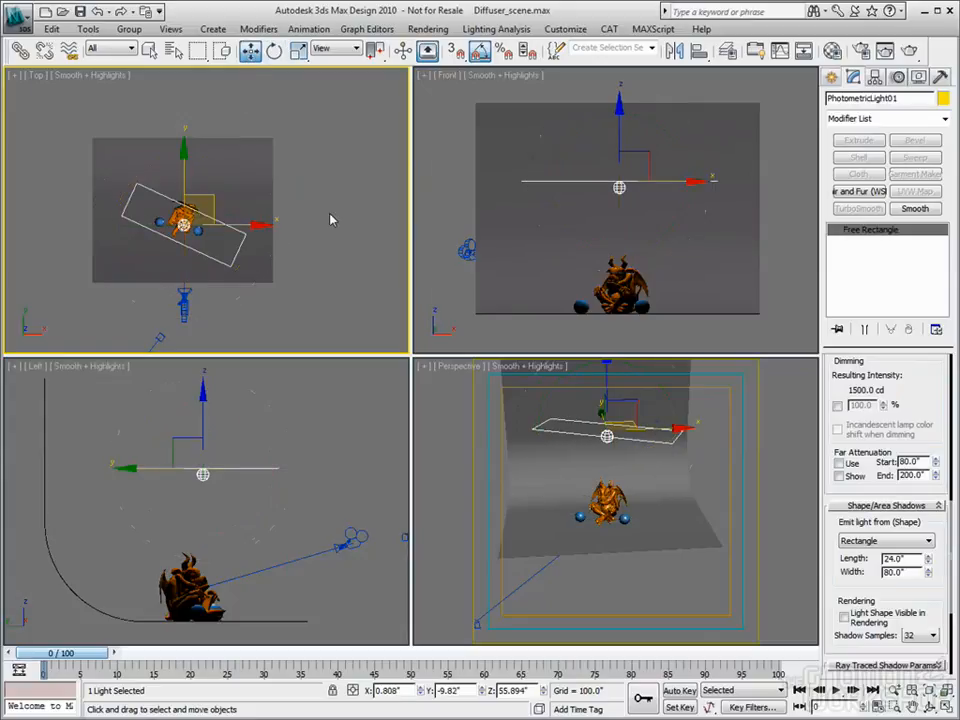
# Switch the perspective view to Camera01 and maximize it
pyautogui.rightClick(647, 517)
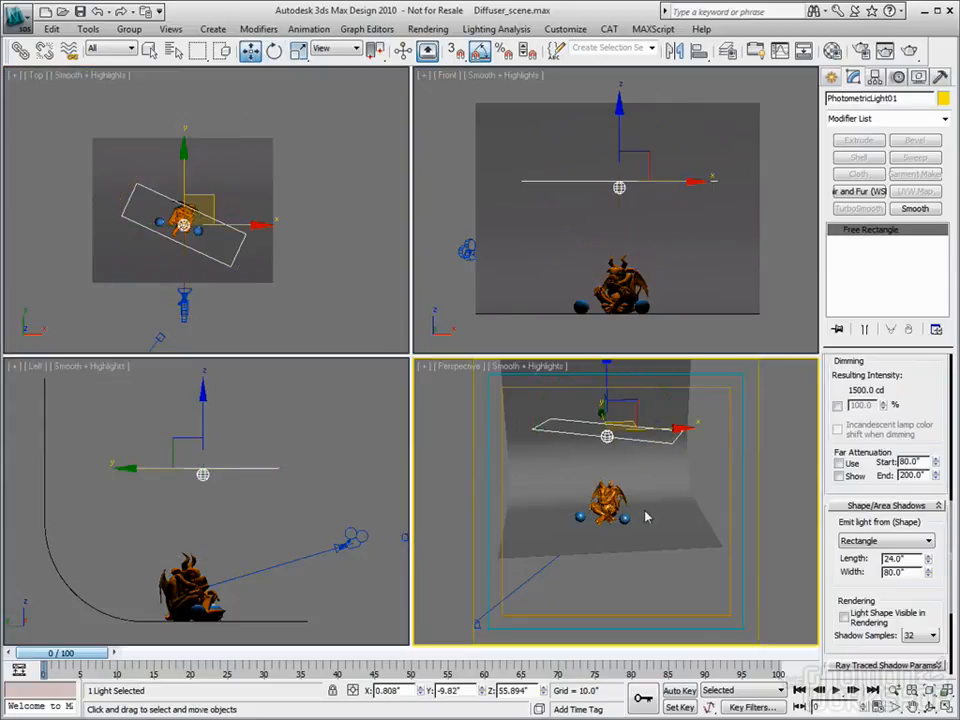
pyautogui.click(944, 707)
pyautogui.press('c')
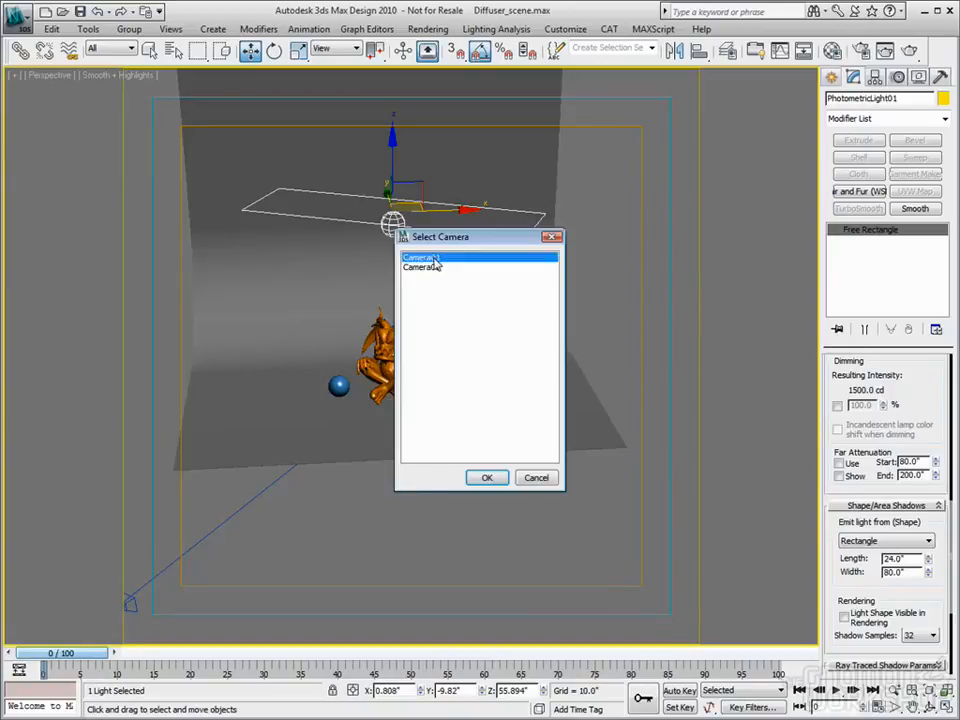
pyautogui.doubleClick(433, 256)
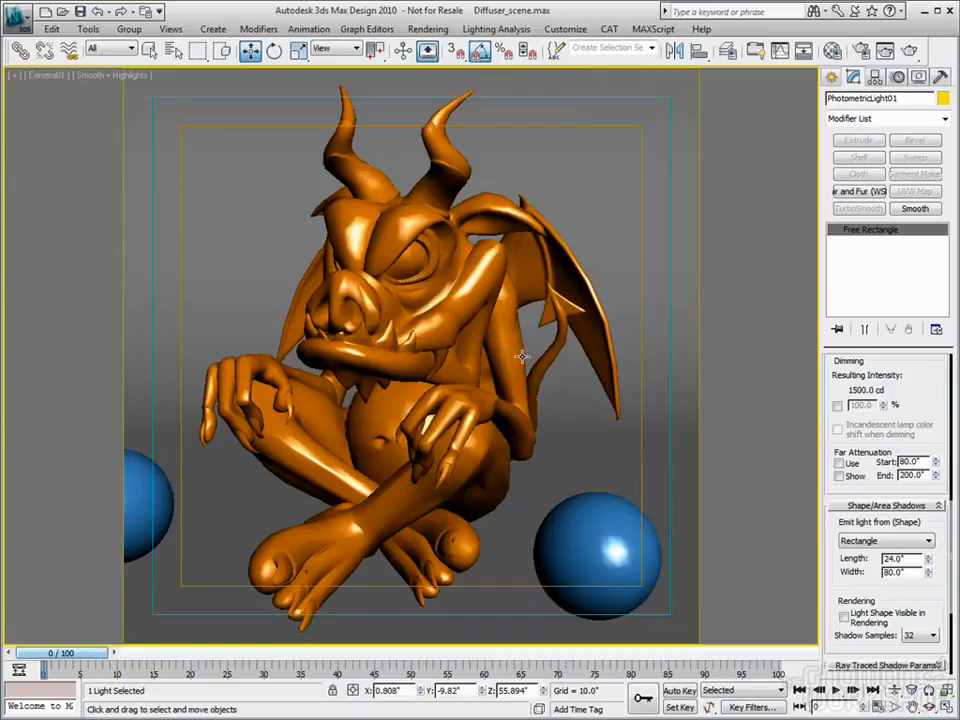
# Dolly Camera01 back and pan it so that the gargoyle and both blue spheres fit the frame
pyautogui.click(895, 690)
pyautogui.moveTo(438, 290); pyautogui.dragTo(438, 340)
pyautogui.moveTo(438, 340)
pyautogui.mouseDown(button='middle')
pyautogui.moveTo(458, 343)
pyautogui.moveTo(451, 327)
pyautogui.mouseUp(button='middle')
pyautogui.moveTo(450, 342); pyautogui.dragTo(450, 334)
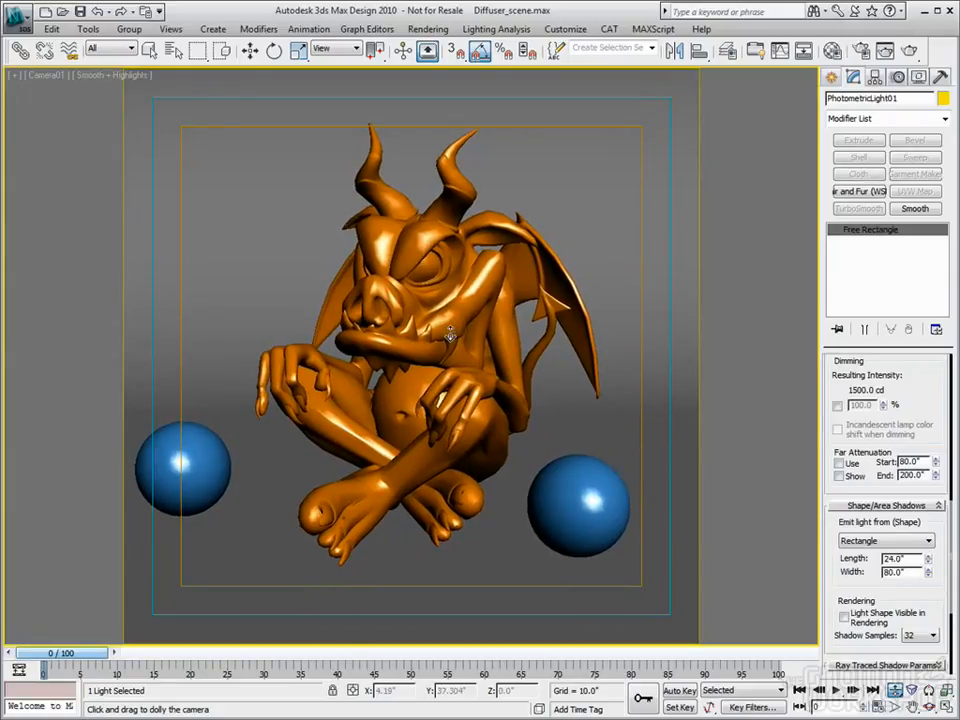
# Show a checkered background behind the blue Arch & Design (mi)_2 material sample
pyautogui.click(832, 50)
pyautogui.click(297, 107)
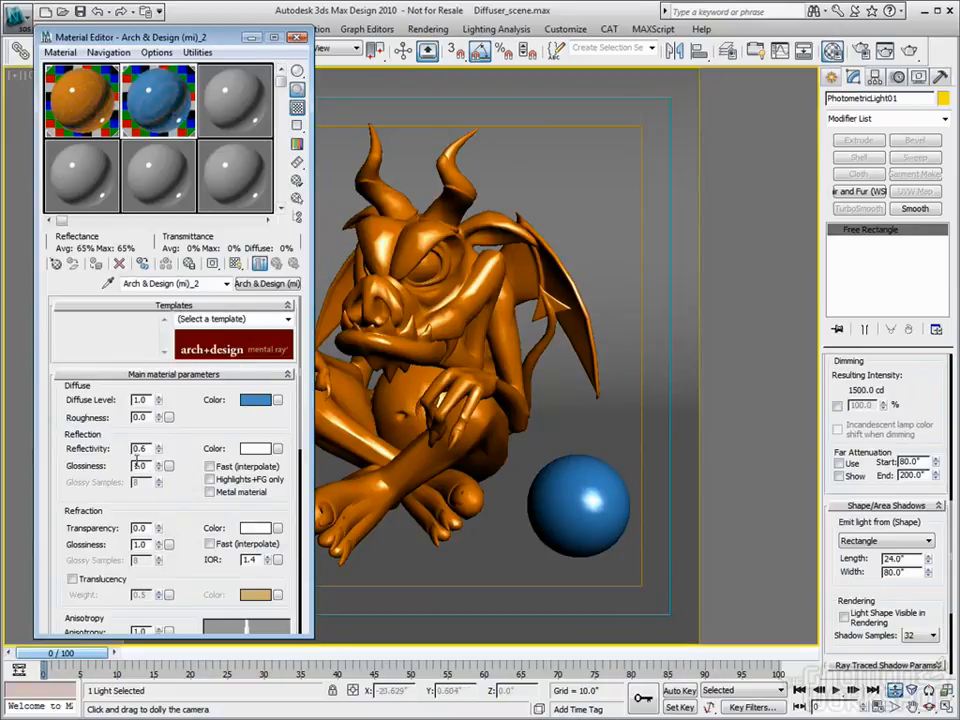
pyautogui.click(297, 37)
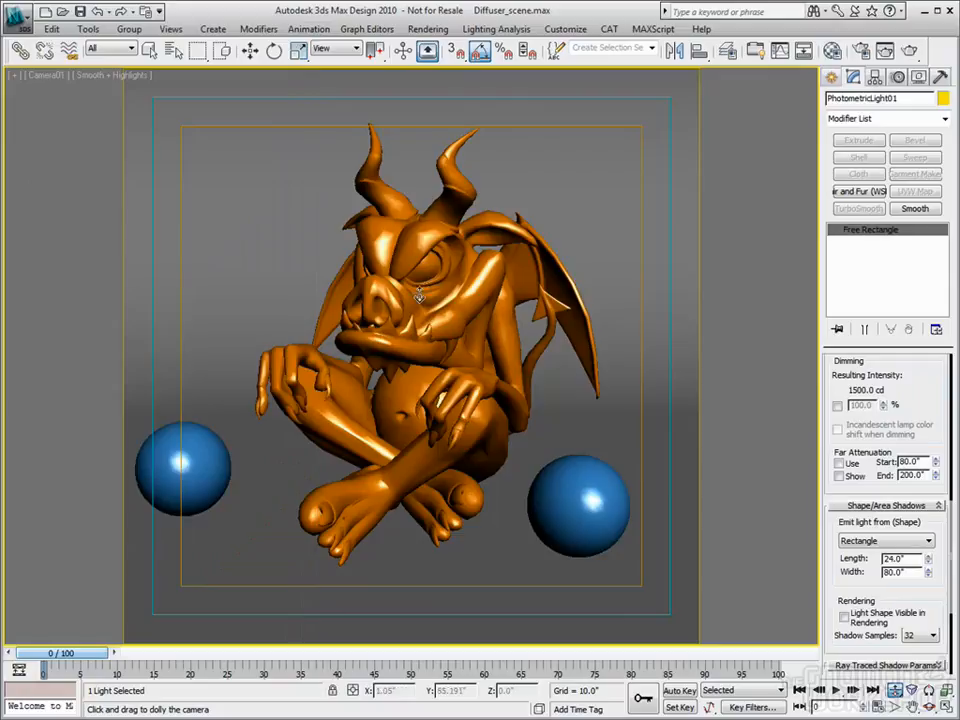
# Restore the four-view layout and set the rectangular light's intensity to 250 cd
pyautogui.hotkey('alt', 'w')
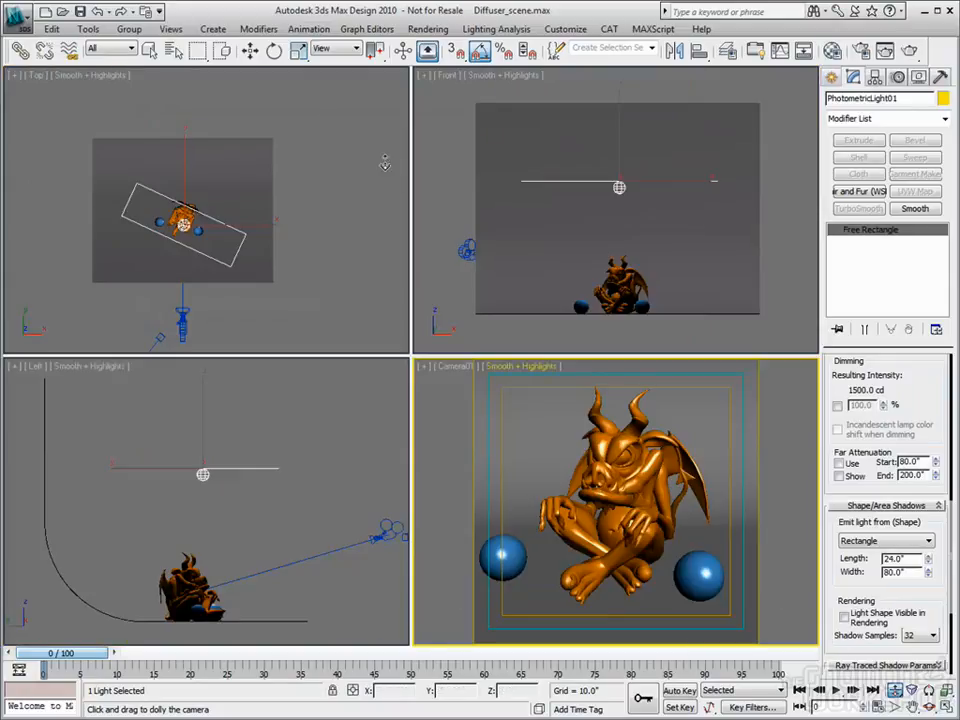
pyautogui.click(251, 52)
pyautogui.rightClick(672, 285)
pyautogui.scroll(3, 924, 416)
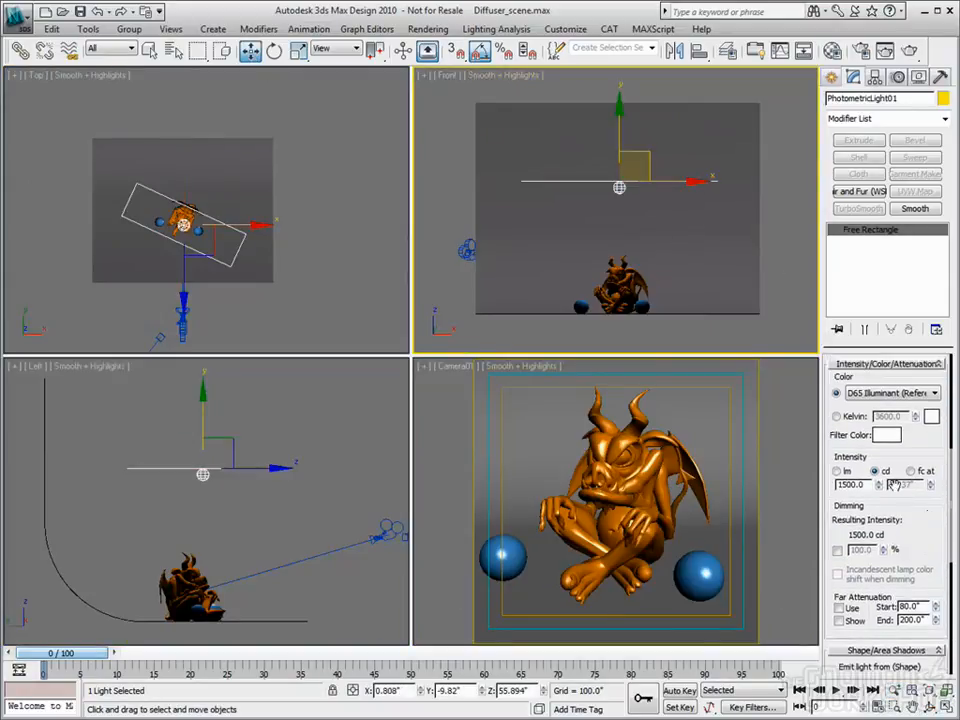
pyautogui.write('250')
pyautogui.press('Return')
# Maximize the Camera01 view and illuminate it with the scene lights
pyautogui.rightClick(731, 520)
pyautogui.hotkey('alt', 'w')
pyautogui.click(92, 75)
pyautogui.moveTo(200, 182)
pyautogui.click(305, 182)
pyautogui.click(98, 78)
pyautogui.click(120, 74)
# Try an exposure value of 0 in the mr Photographic Exposure Control and settle on 4 EV
pyautogui.press('8')
pyautogui.moveTo(324, 419); pyautogui.dragTo(274, 419)
pyautogui.write('0')
pyautogui.press('Return')
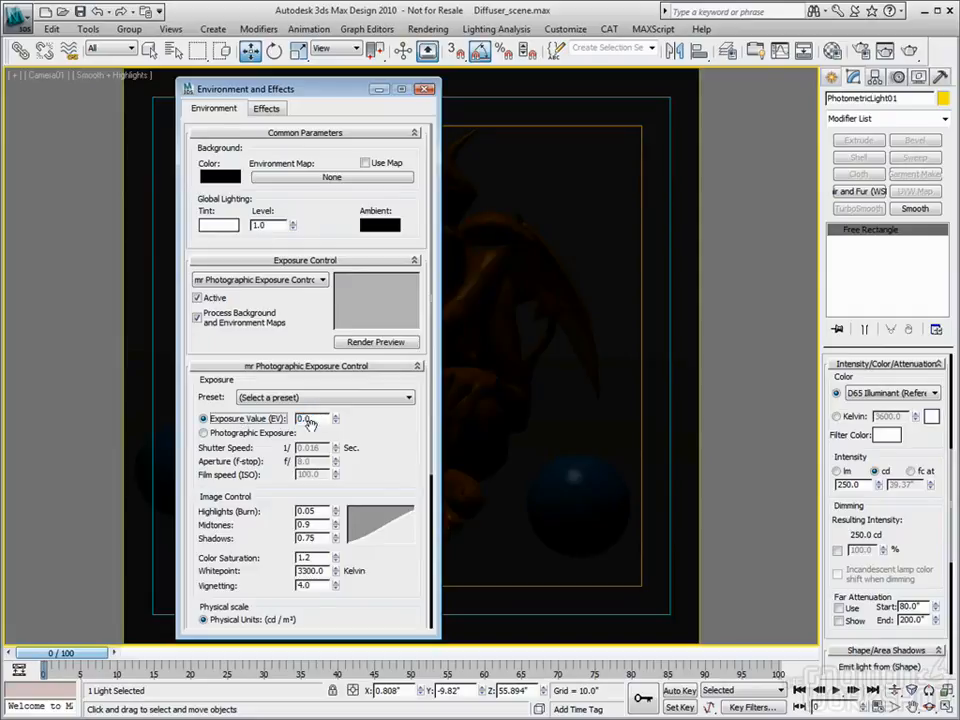
pyautogui.click(236, 414)
pyautogui.click(423, 89)
pyautogui.press('8')
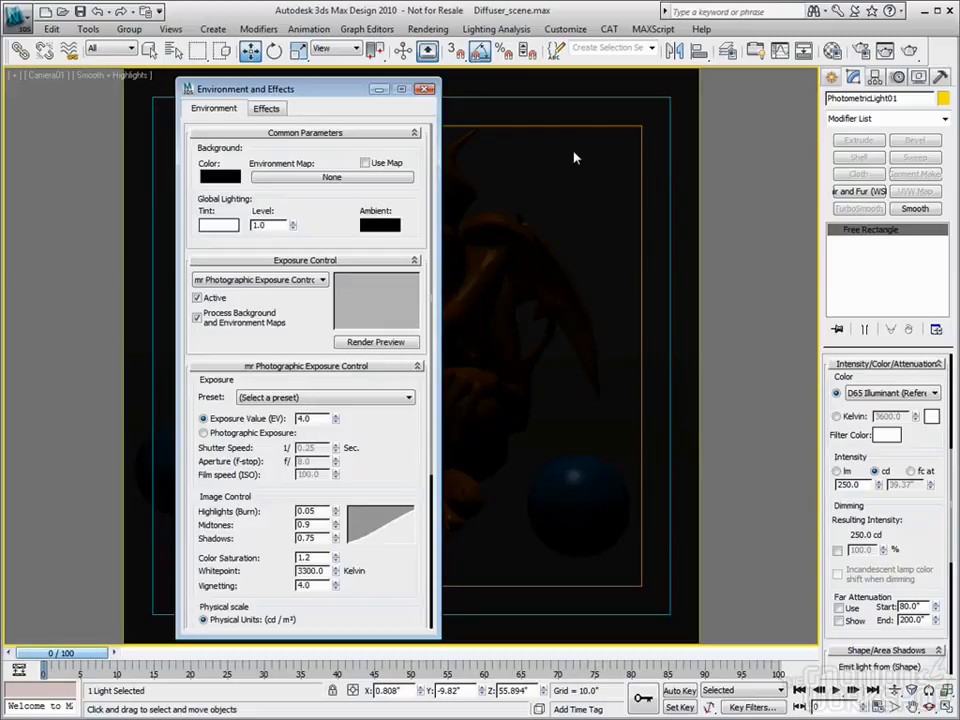
pyautogui.click(424, 89)
# Enable hardware shading and shadows in the Camera01 viewport
pyautogui.click(104, 78)
pyautogui.moveTo(225, 185)
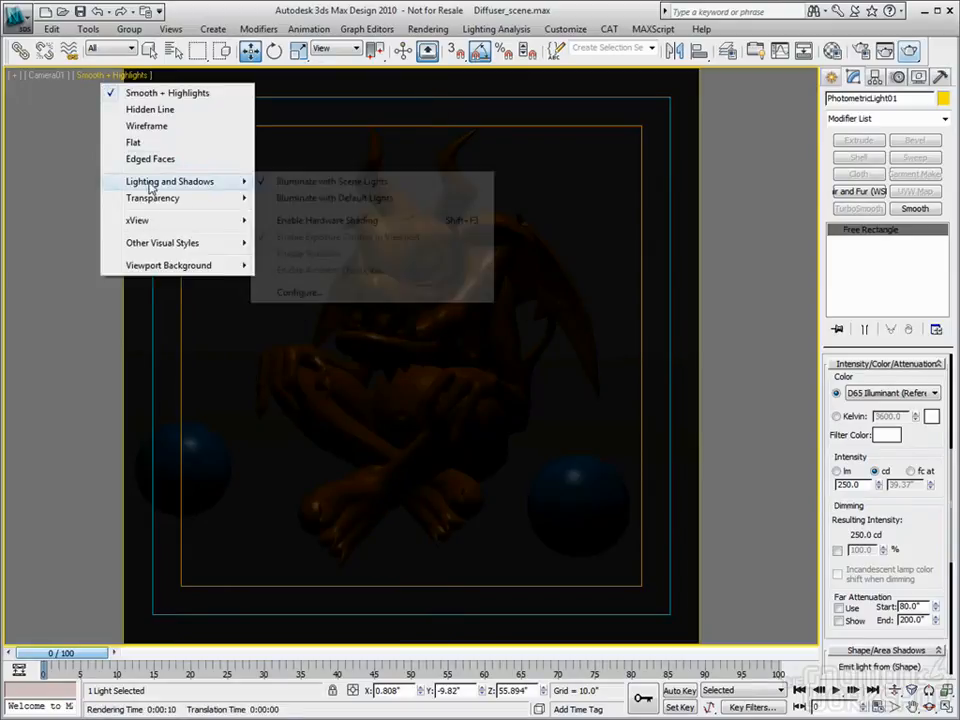
pyautogui.click(297, 221)
pyautogui.click(110, 75)
pyautogui.moveTo(194, 187)
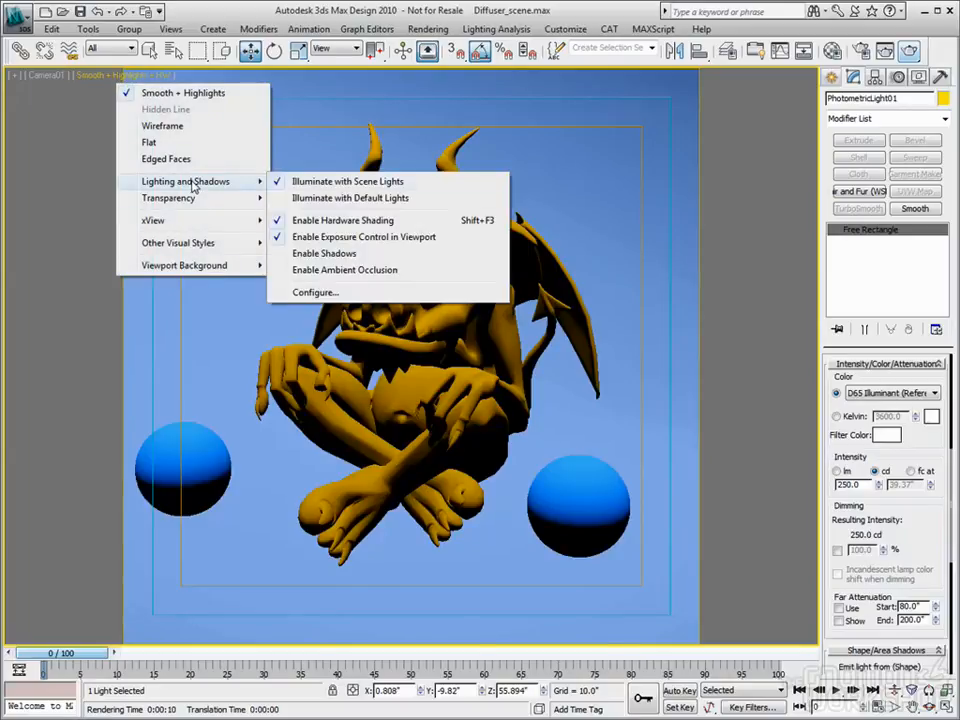
pyautogui.click(372, 254)
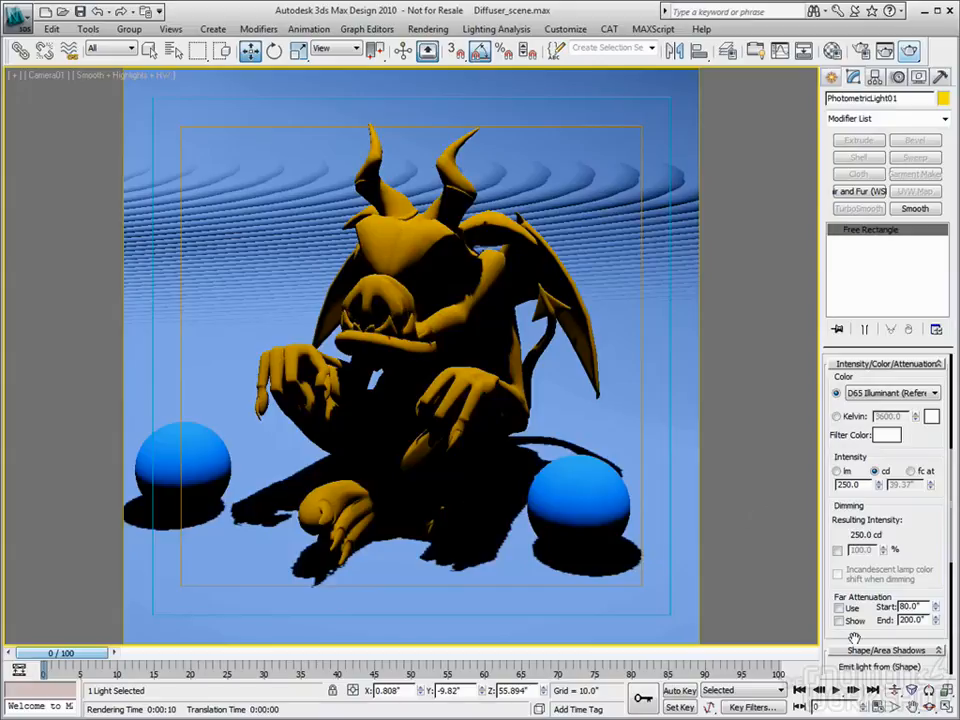
# Try a higher whitepoint in the photographic exposure control and set it to 3500 Kelvin
pyautogui.scroll(-5, 905, 530)
pyautogui.scroll(-4, 911, 453)
pyautogui.press('8')
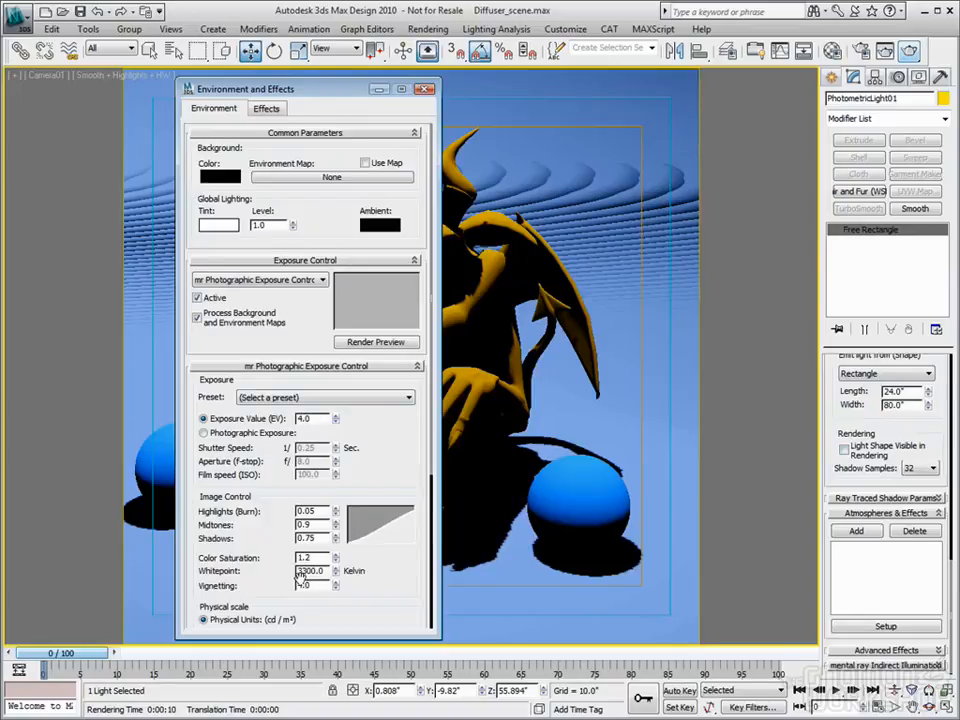
pyautogui.moveTo(336, 572)
pyautogui.mouseDown()
pyautogui.moveTo(336, 468)
pyautogui.moveTo(336, 557)
pyautogui.mouseUp()
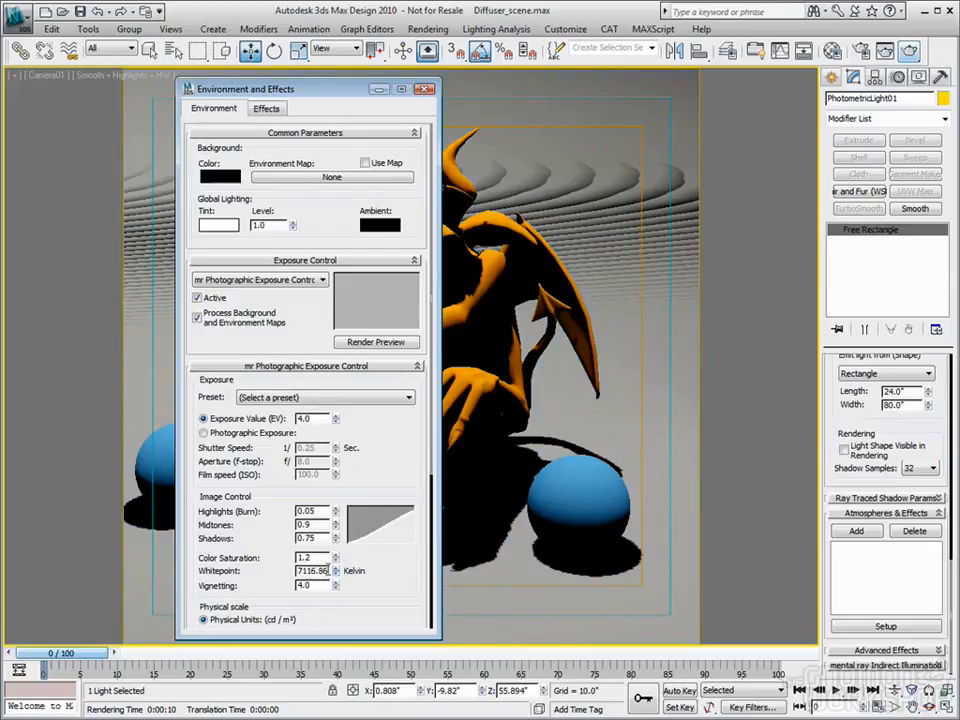
pyautogui.doubleClick(297, 571)
pyautogui.write('3500')
pyautogui.press('Return')
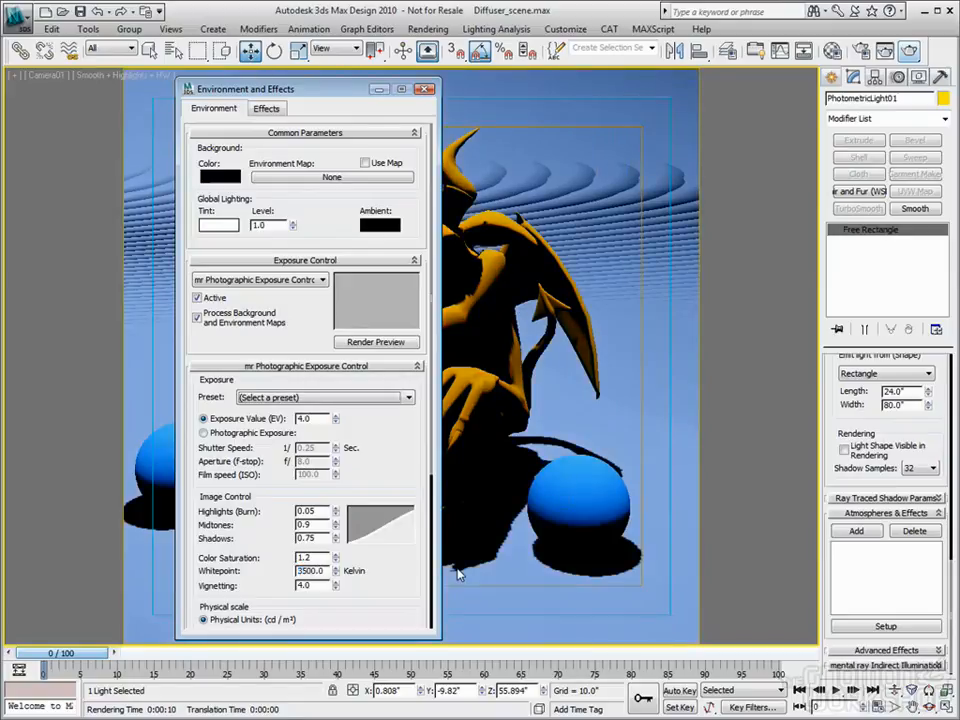
# Leave the exposure settings and set the photometric light's color to a temperature of 3500 Kelvin
pyautogui.click(424, 90)
pyautogui.scroll(5, 863, 454)
pyautogui.scroll(-5, 930, 556)
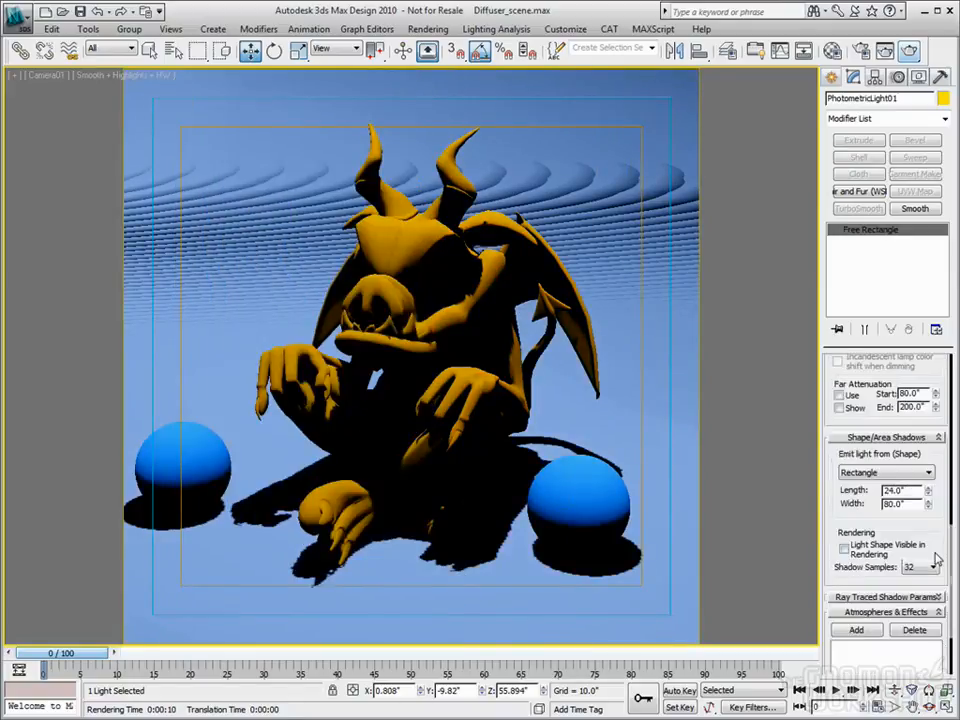
pyautogui.scroll(5, 919, 545)
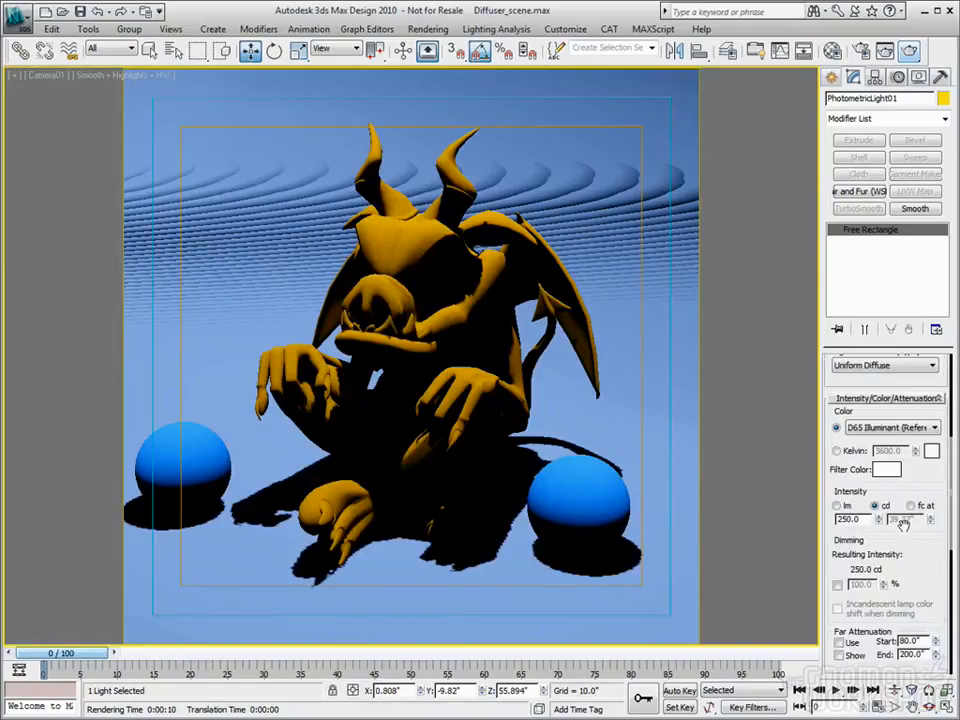
pyautogui.click(849, 452)
pyautogui.moveTo(905, 451); pyautogui.dragTo(876, 446)
pyautogui.write('3500')
pyautogui.press('Return')
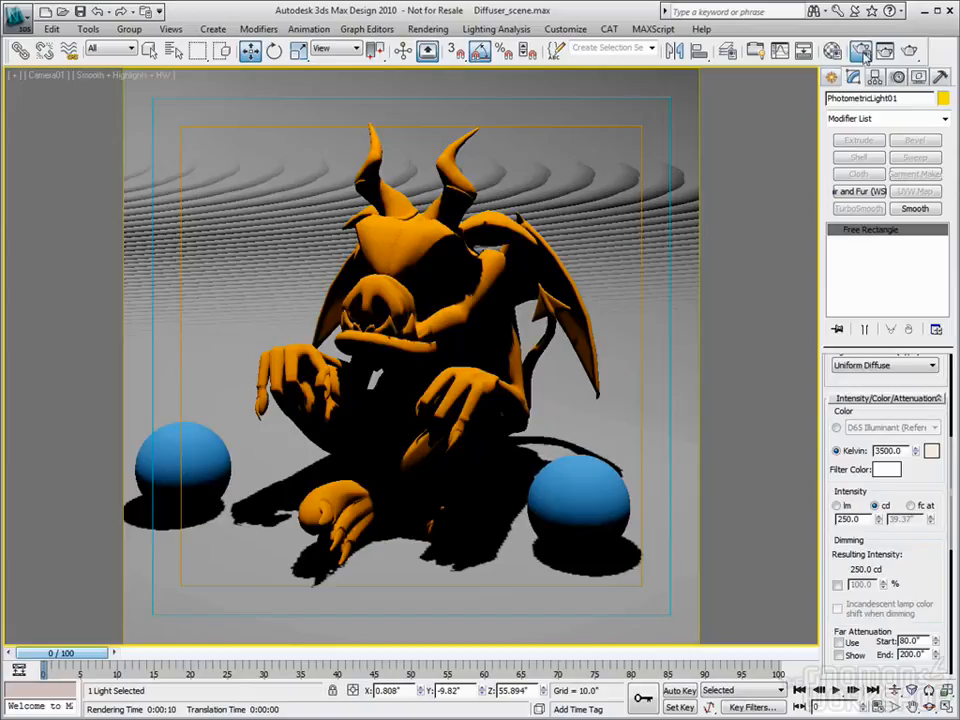
# Disable Final Gather in the mental ray render setup and render the Camera01 view
pyautogui.press('F10')
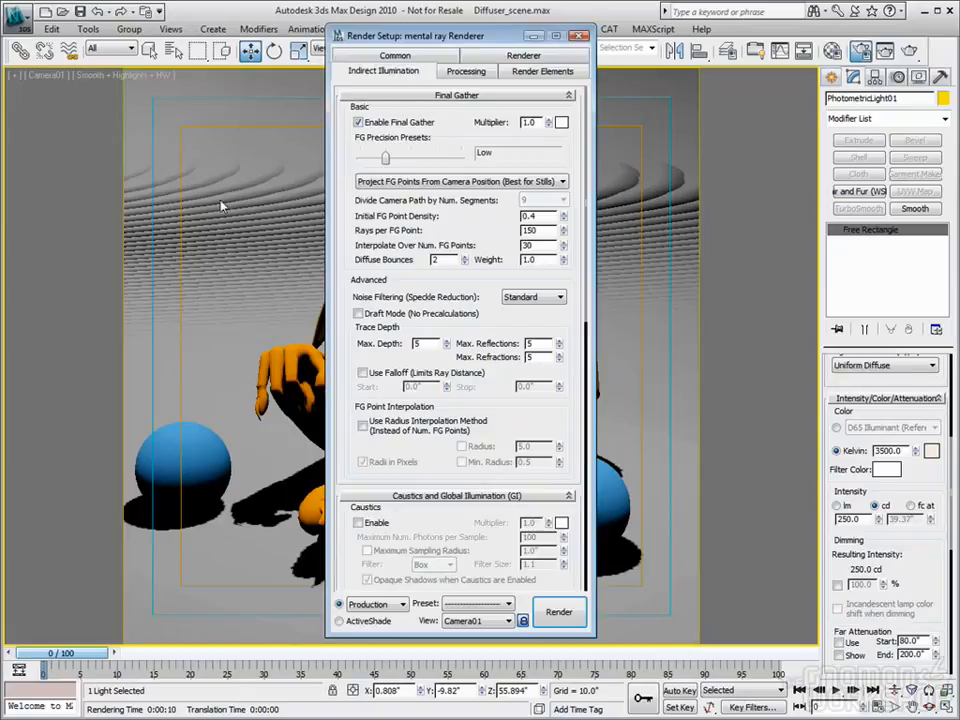
pyautogui.click(358, 122)
pyautogui.click(579, 37)
pyautogui.click(908, 50)
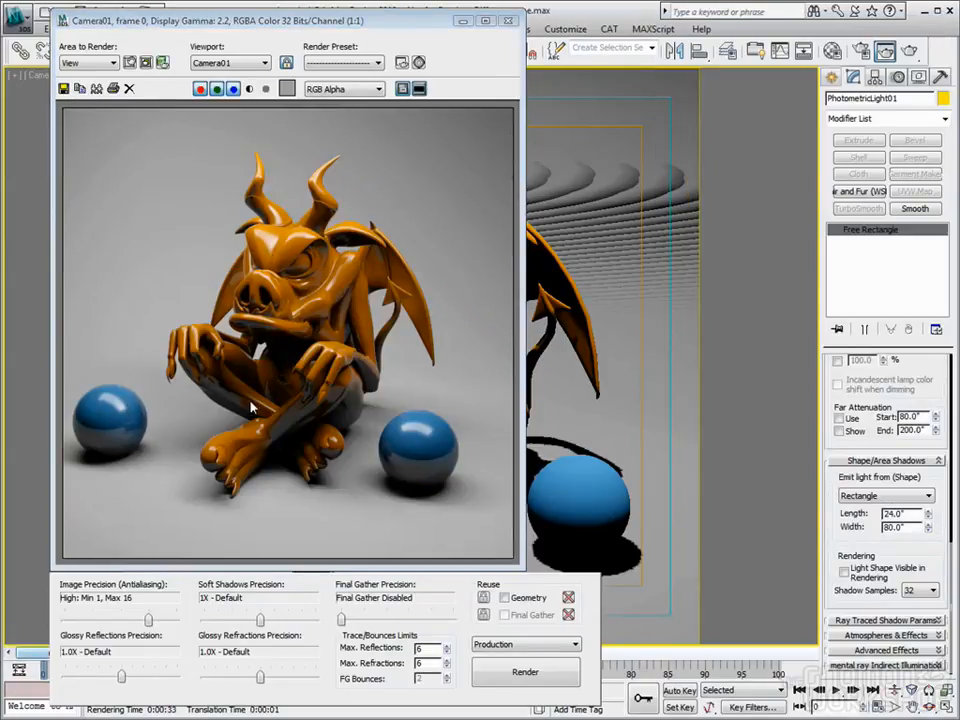
pyautogui.click(508, 21)
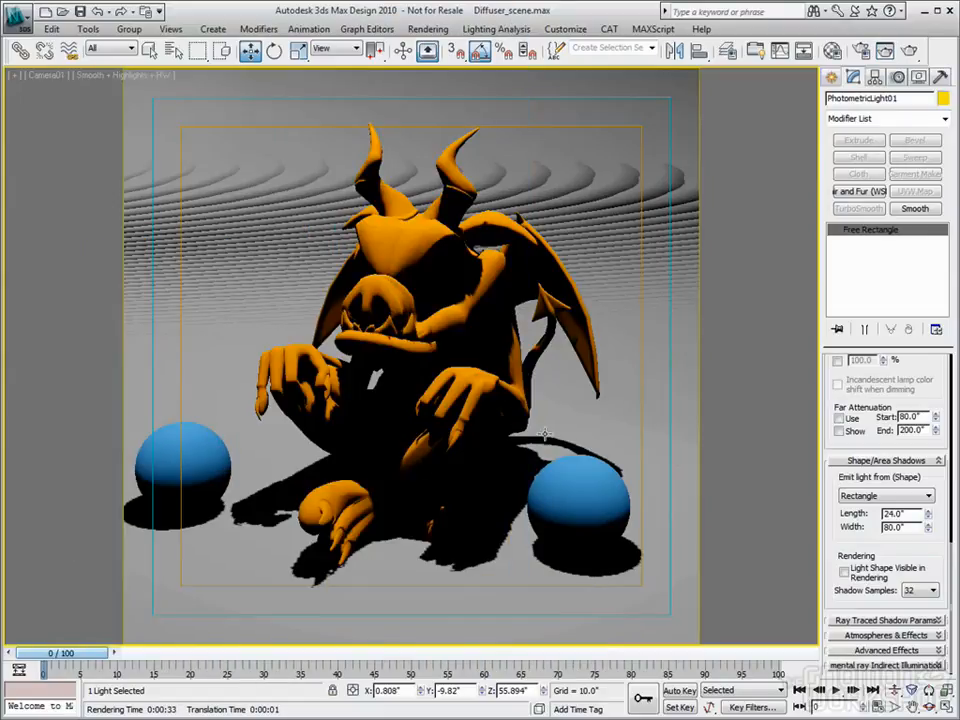
# Switch to a Perspective view, orbit it until the overhead light and backdrop are in frame, and render it
pyautogui.press('p')
pyautogui.hotkey('ctrl', 'r')
pyautogui.moveTo(306, 396); pyautogui.dragTo(441, 436)
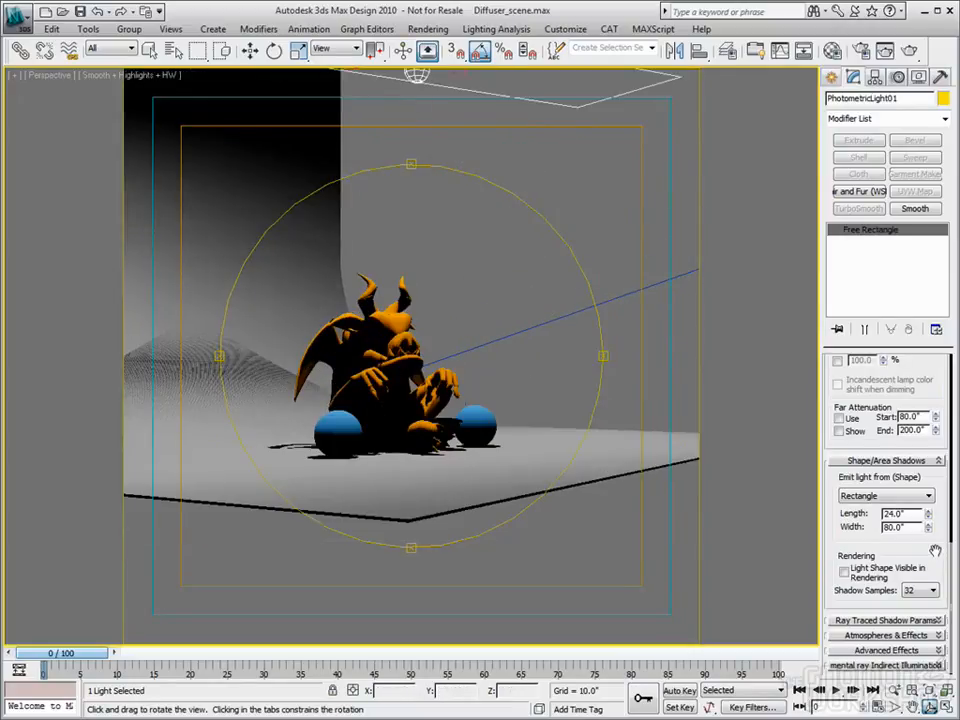
pyautogui.click(885, 51)
pyautogui.click(508, 21)
pyautogui.moveTo(416, 347); pyautogui.dragTo(382, 354)
pyautogui.moveTo(382, 354); pyautogui.dragTo(393, 445, button='middle')
pyautogui.hotkey('shift', 'q')
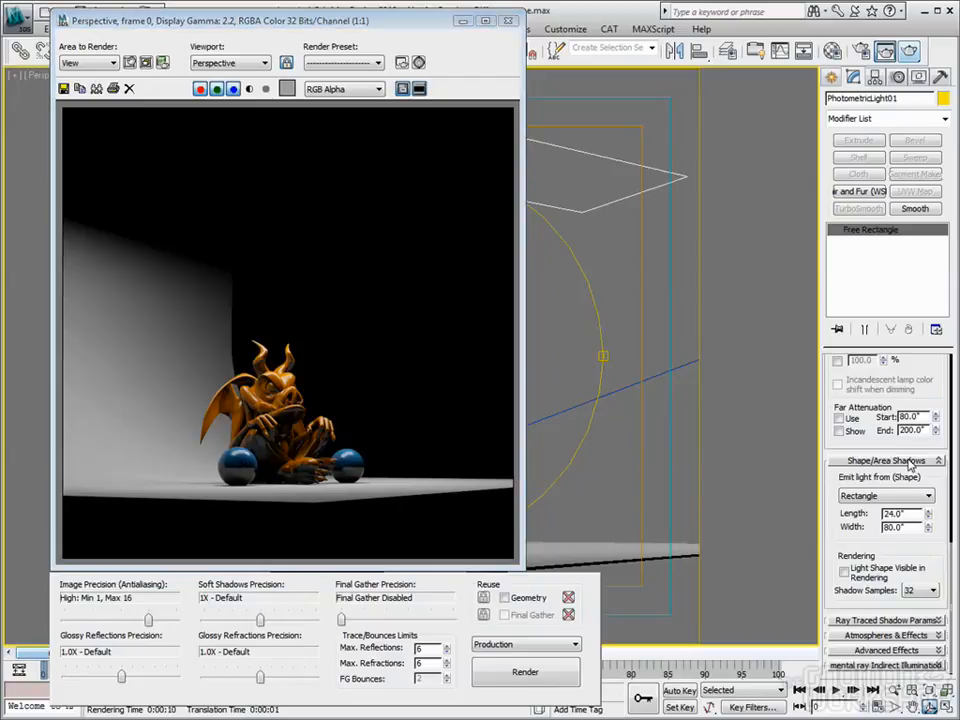
# Try excluding specular from the light's advanced effects and render the Perspective view
pyautogui.click(910, 636)
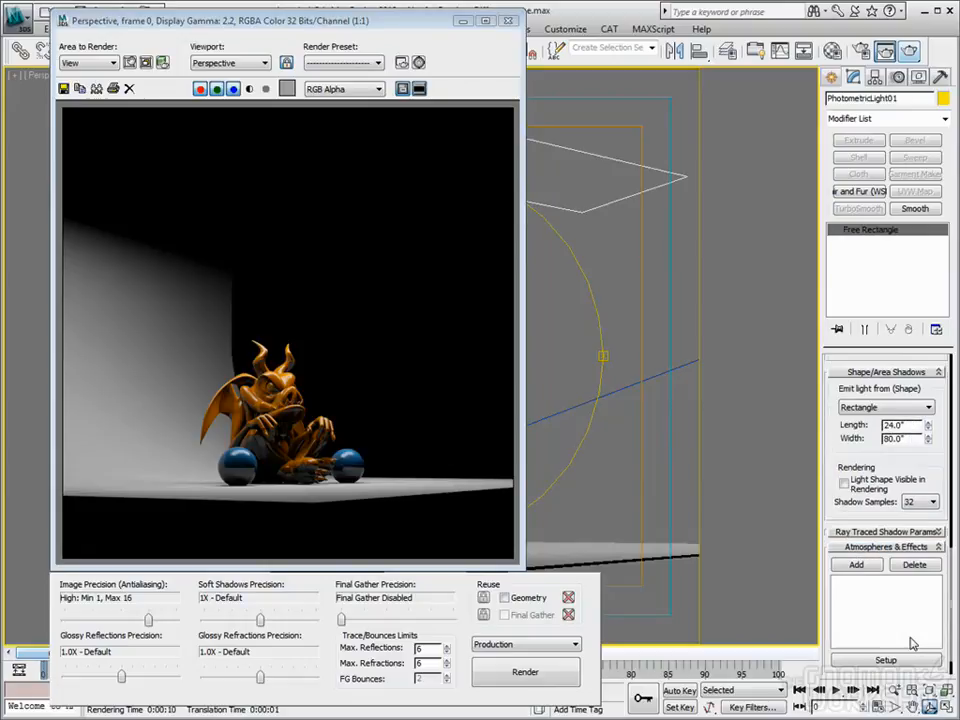
pyautogui.click(905, 547)
pyautogui.click(887, 590)
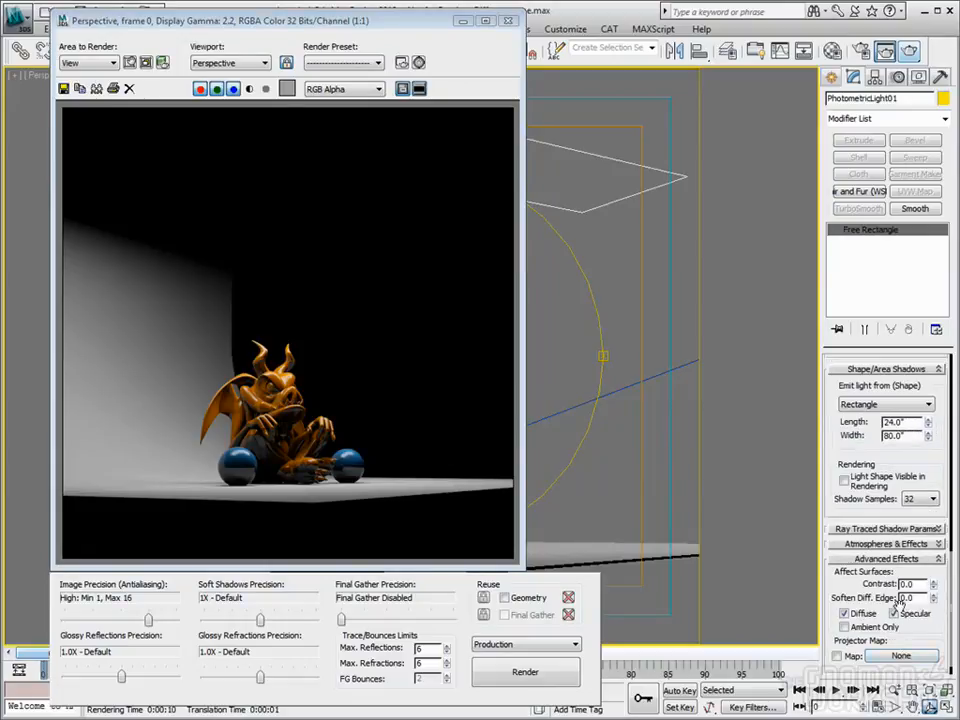
pyautogui.click(895, 614)
pyautogui.click(908, 51)
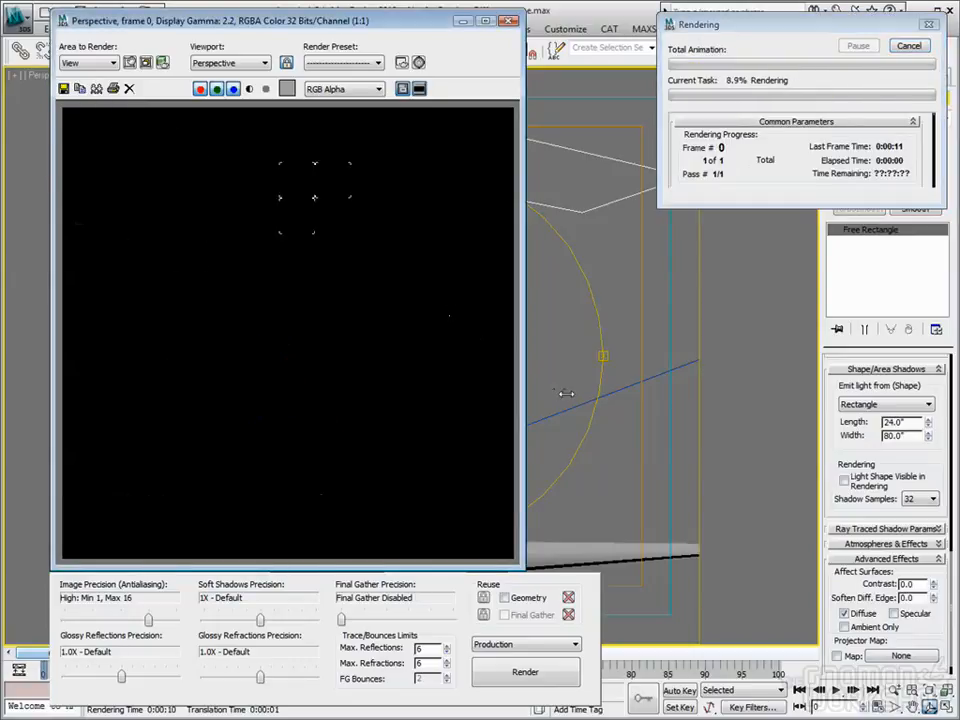
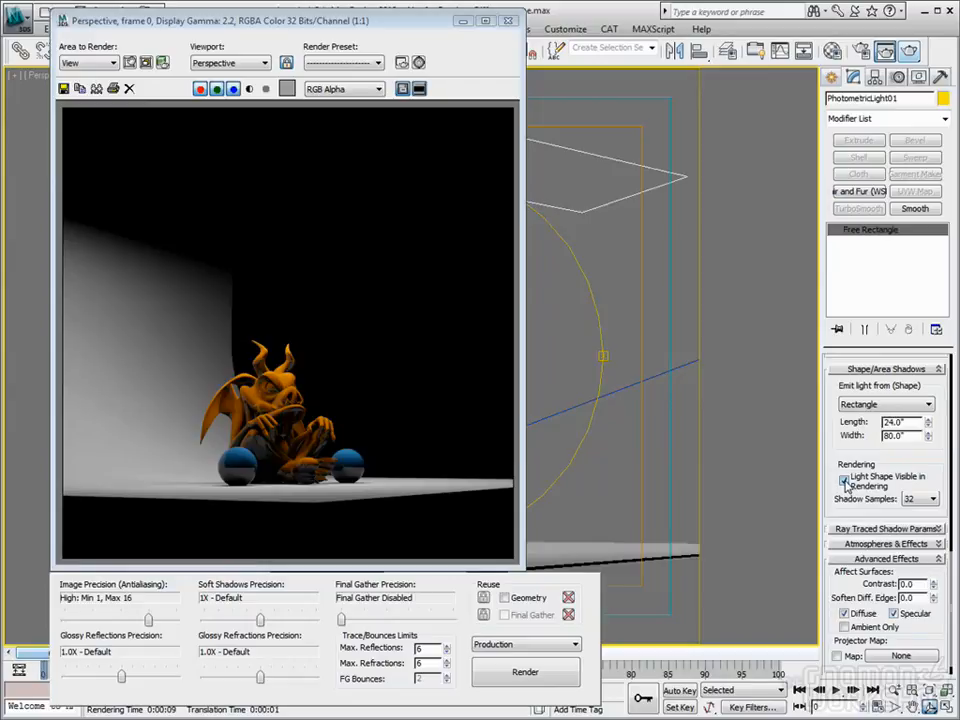
# Render with specular on and the light shape visible in rendering, and check the blue sphere material's reflection settings
pyautogui.click(910, 52)
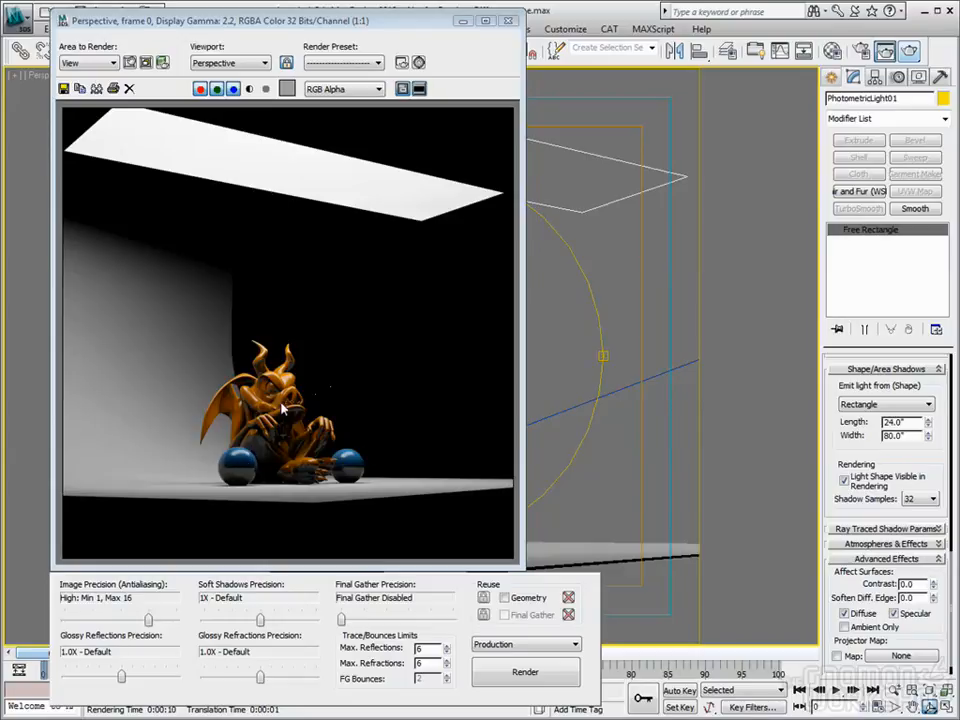
pyautogui.press('m')
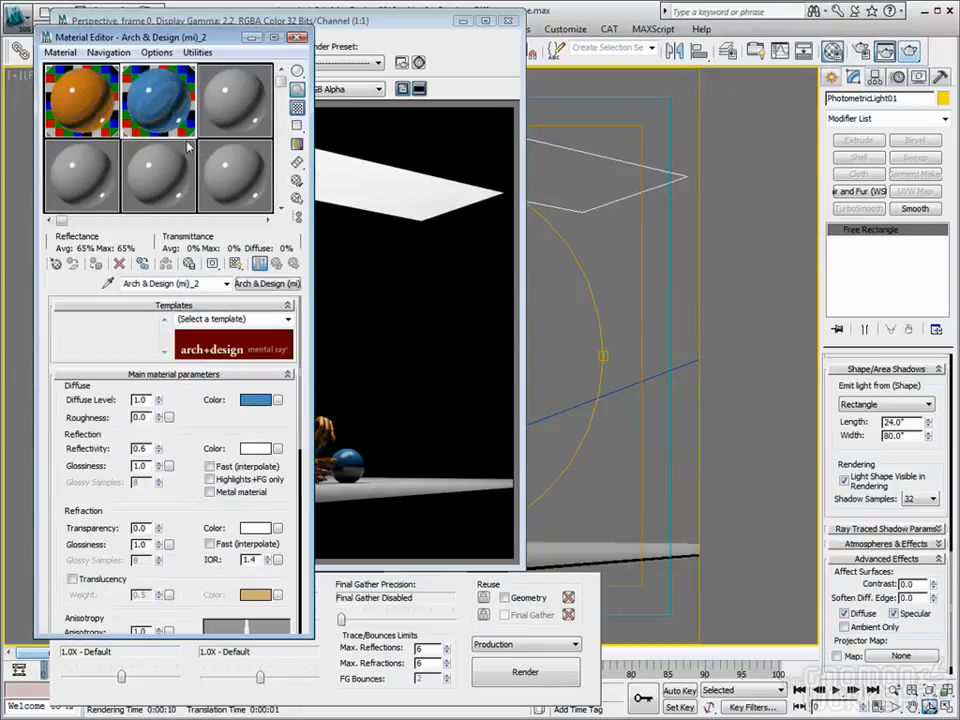
pyautogui.moveTo(158, 466); pyautogui.dragTo(165, 514)
pyautogui.moveTo(167, 520); pyautogui.dragTo(166, 518)
pyautogui.click(389, 384)
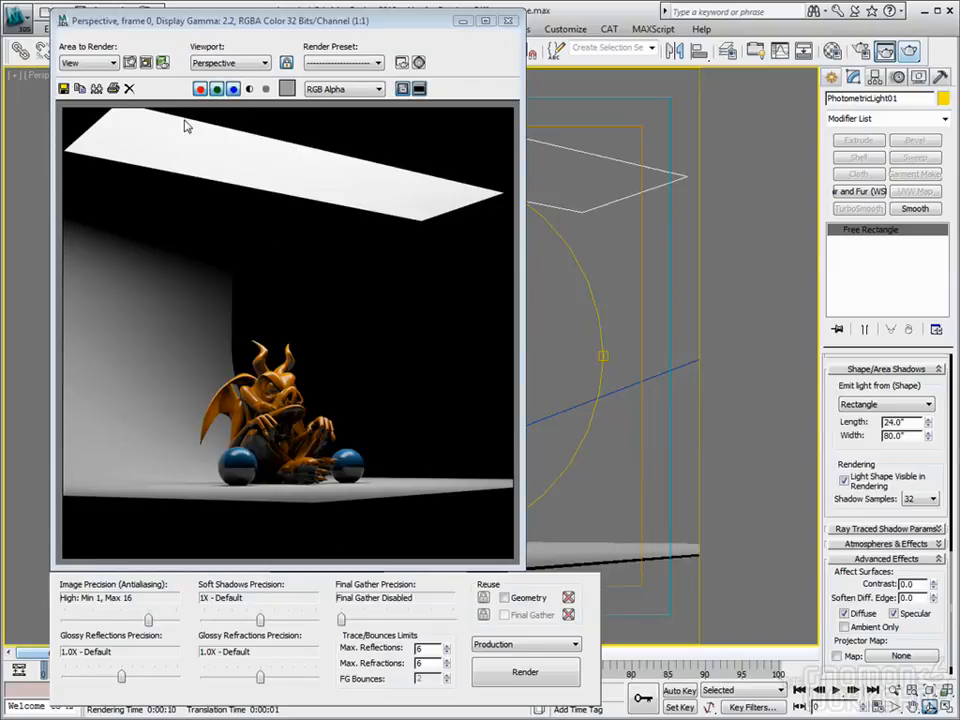
# Load the last rendered image into channel B of the RAM Player at 600 x 600 and move the player aside
pyautogui.moveTo(296, 22); pyautogui.dragTo(240, 63)
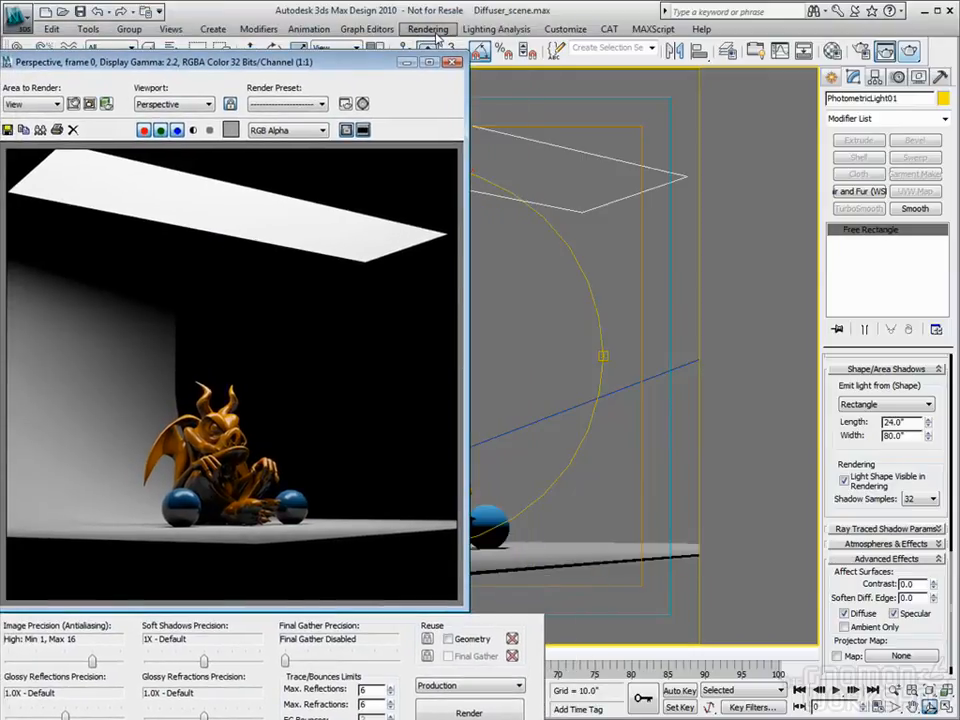
pyautogui.click(428, 29)
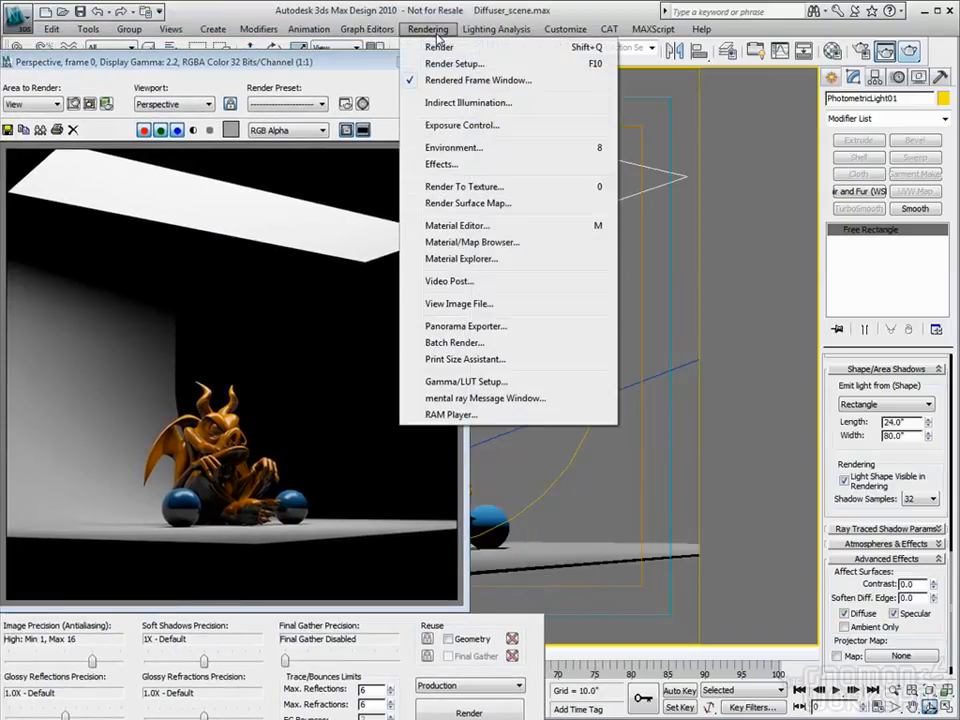
pyautogui.click(467, 414)
pyautogui.click(409, 244)
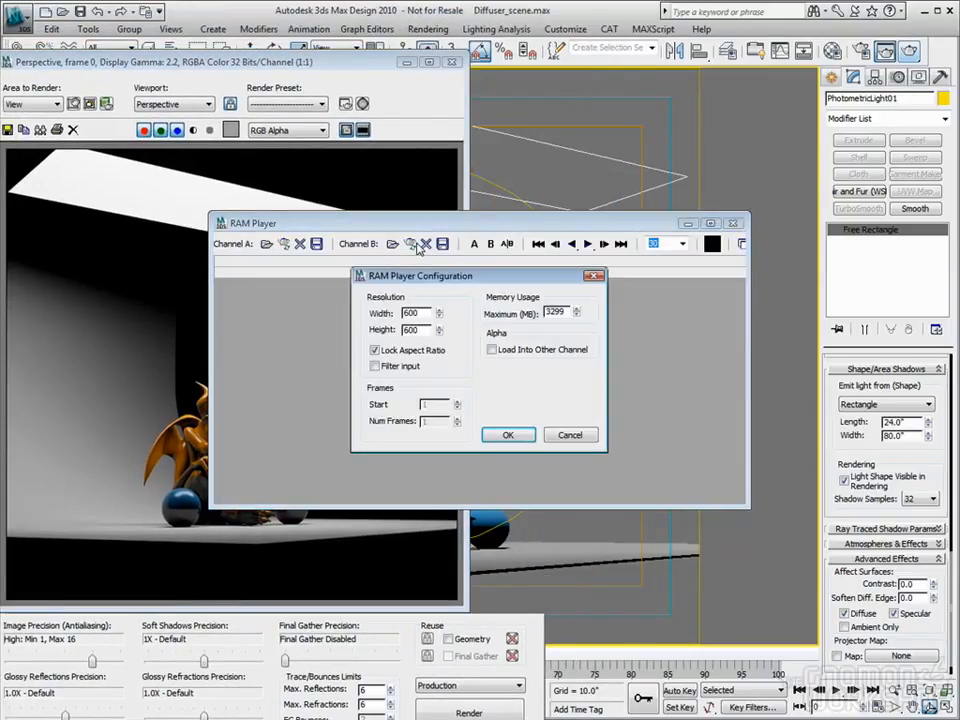
pyautogui.click(502, 438)
pyautogui.moveTo(510, 223); pyautogui.dragTo(959, 223)
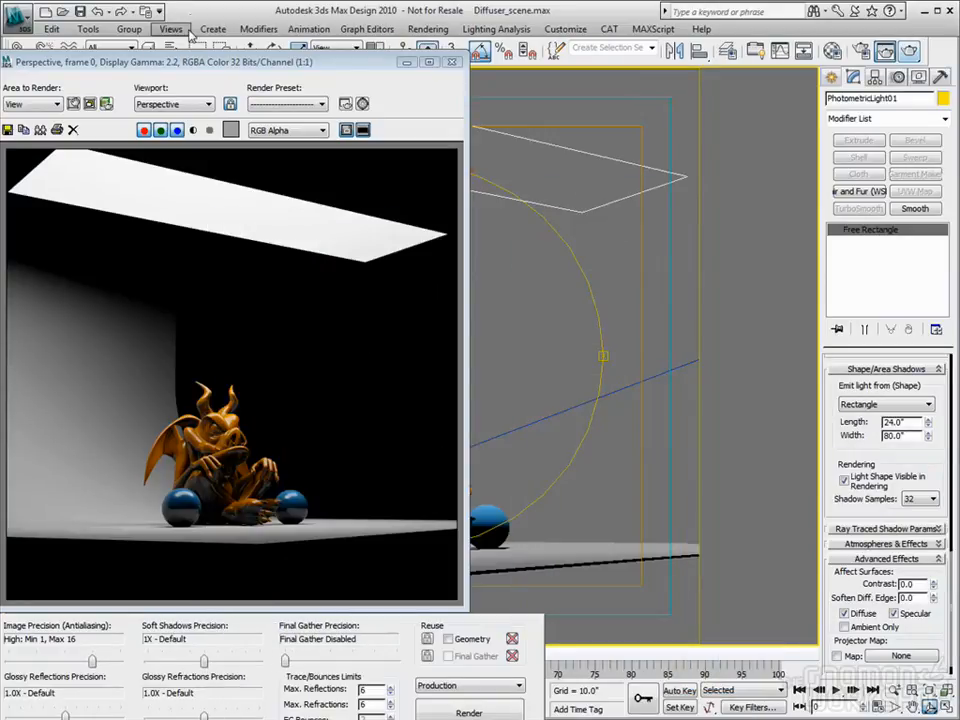
pyautogui.moveTo(190, 61); pyautogui.dragTo(237, 23)
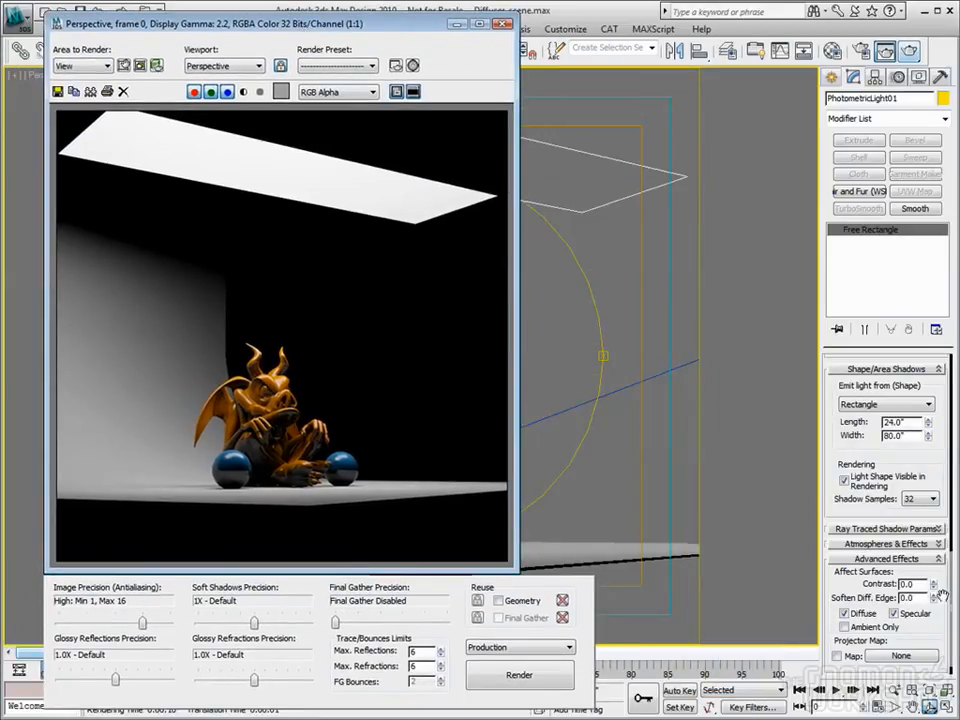
# Render the scene without the light's specular effect and load the image into RAM Player channel A
pyautogui.click(893, 613)
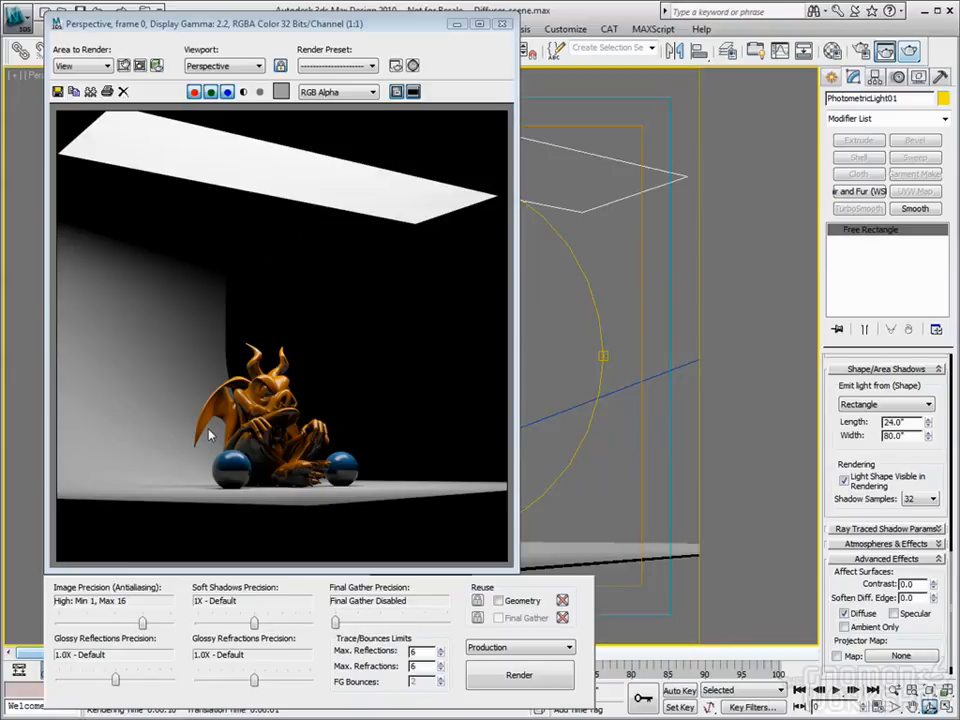
pyautogui.click(908, 52)
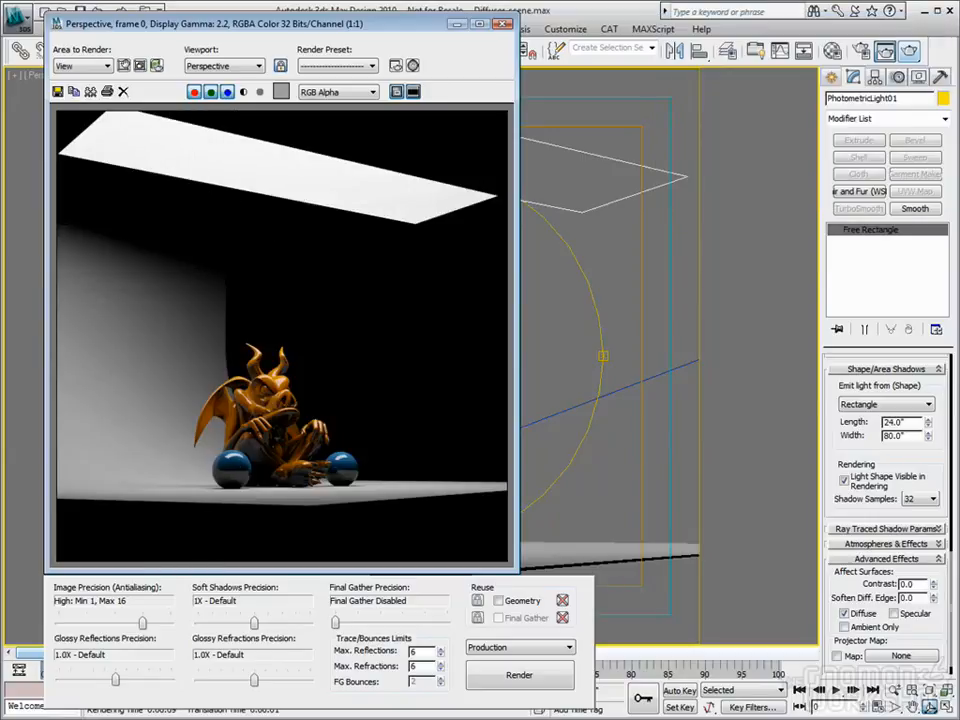
pyautogui.moveTo(883, 178); pyautogui.dragTo(510, 39)
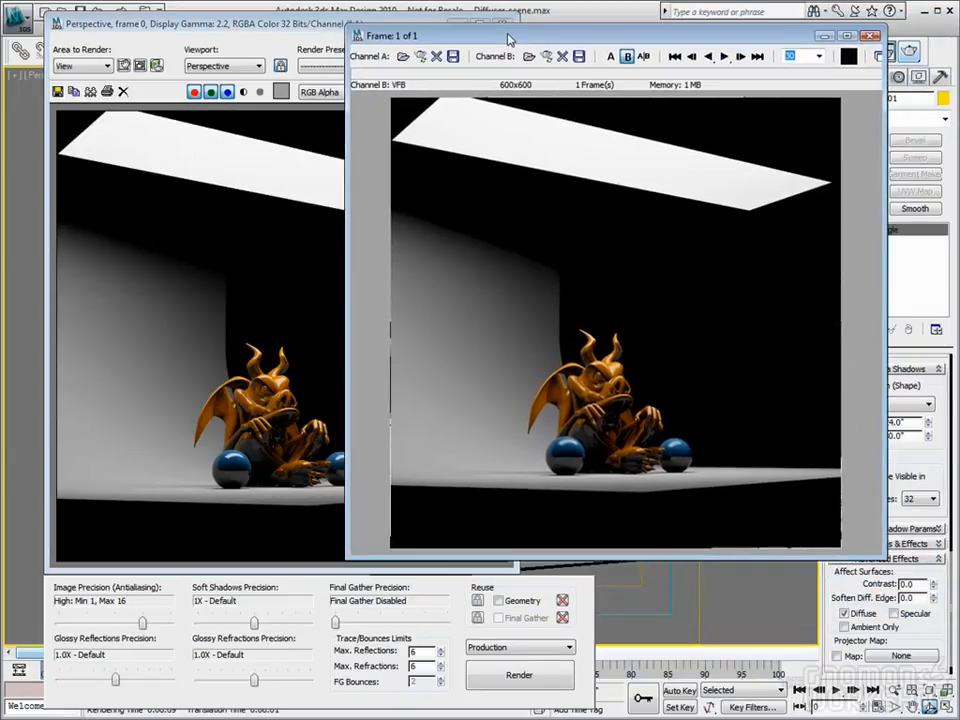
pyautogui.click(420, 57)
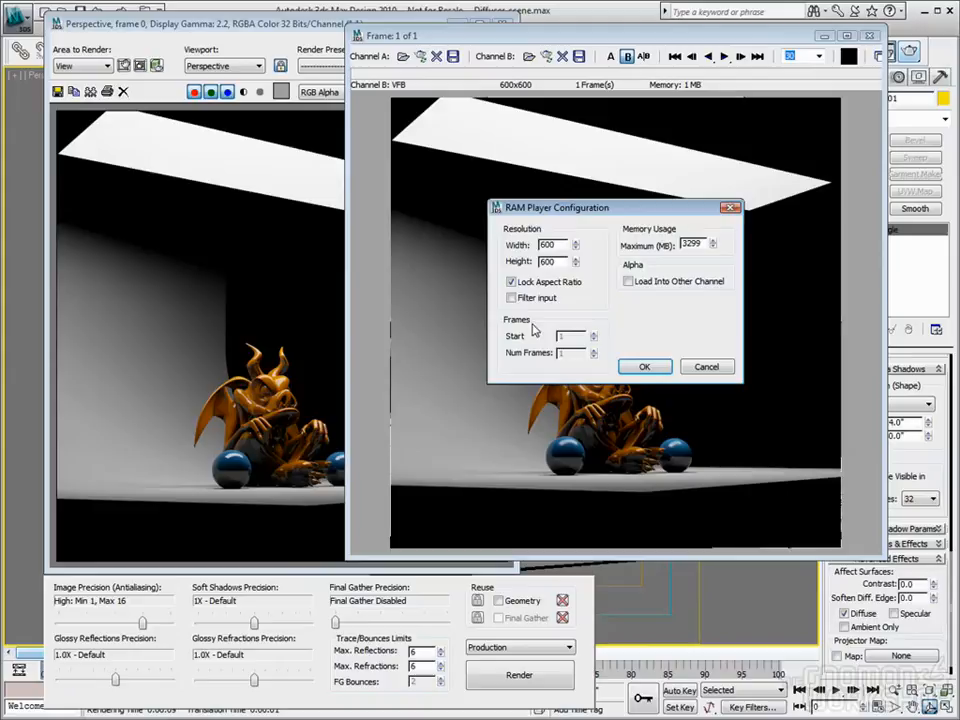
pyautogui.click(644, 366)
# Compare the sphere highlights in the two RAM Player channels by wiping between them, and close the player
pyautogui.moveTo(615, 94)
pyautogui.mouseDown()
pyautogui.moveTo(544, 114)
pyautogui.moveTo(587, 114)
pyautogui.moveTo(568, 118)
pyautogui.mouseUp()
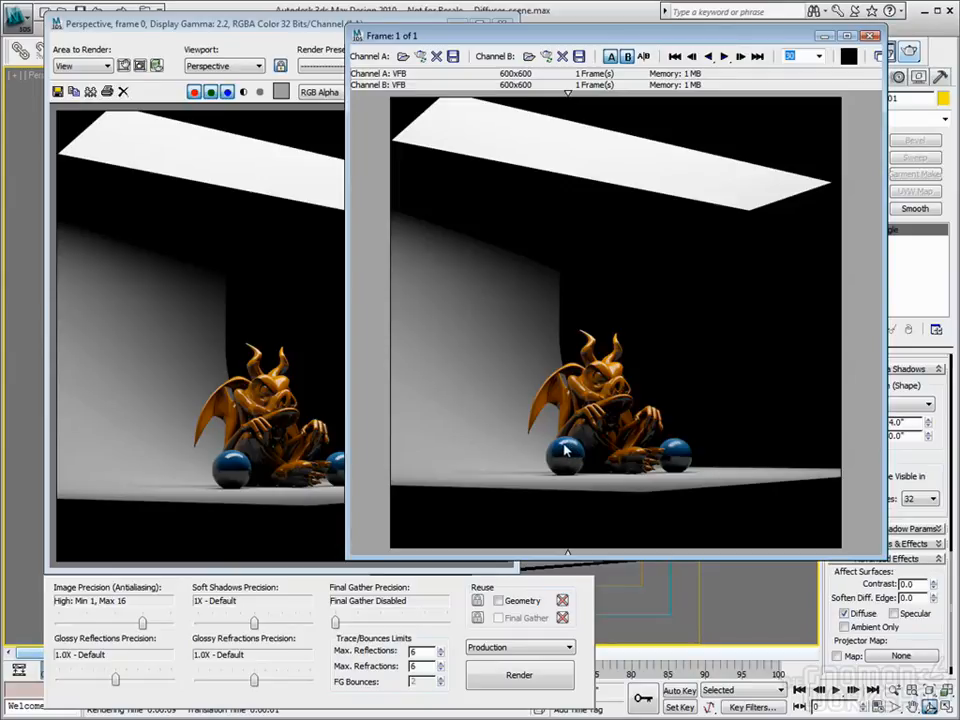
pyautogui.moveTo(567, 95); pyautogui.dragTo(618, 105)
pyautogui.moveTo(568, 33); pyautogui.dragTo(484, 78)
pyautogui.click(788, 84)
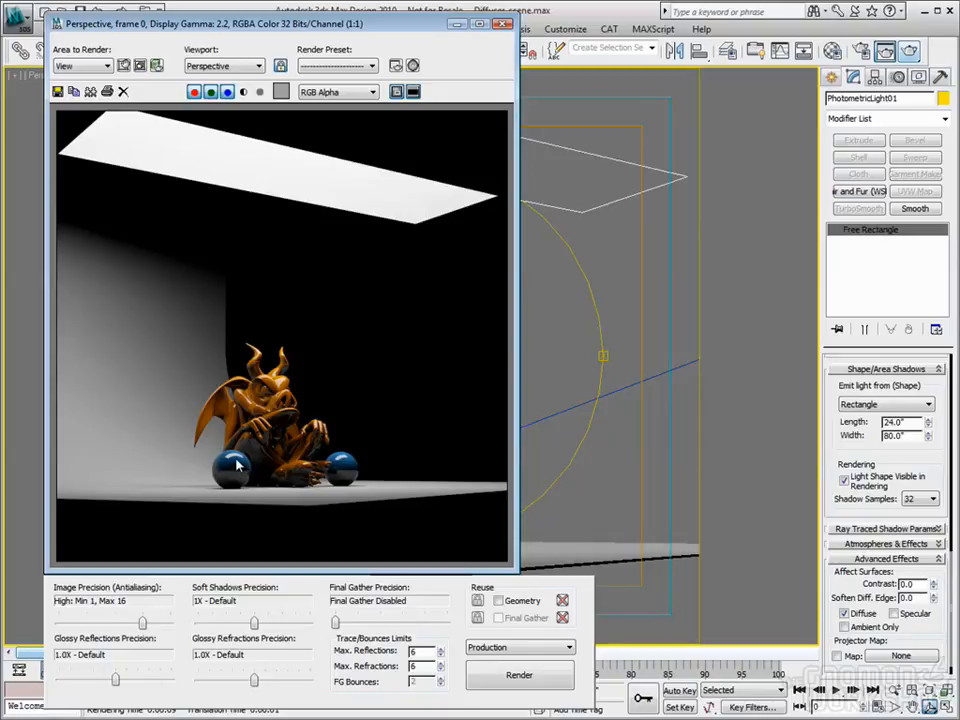
# Restrict selection to geometry and hide the gargoyle and both blue spheres
pyautogui.click(503, 23)
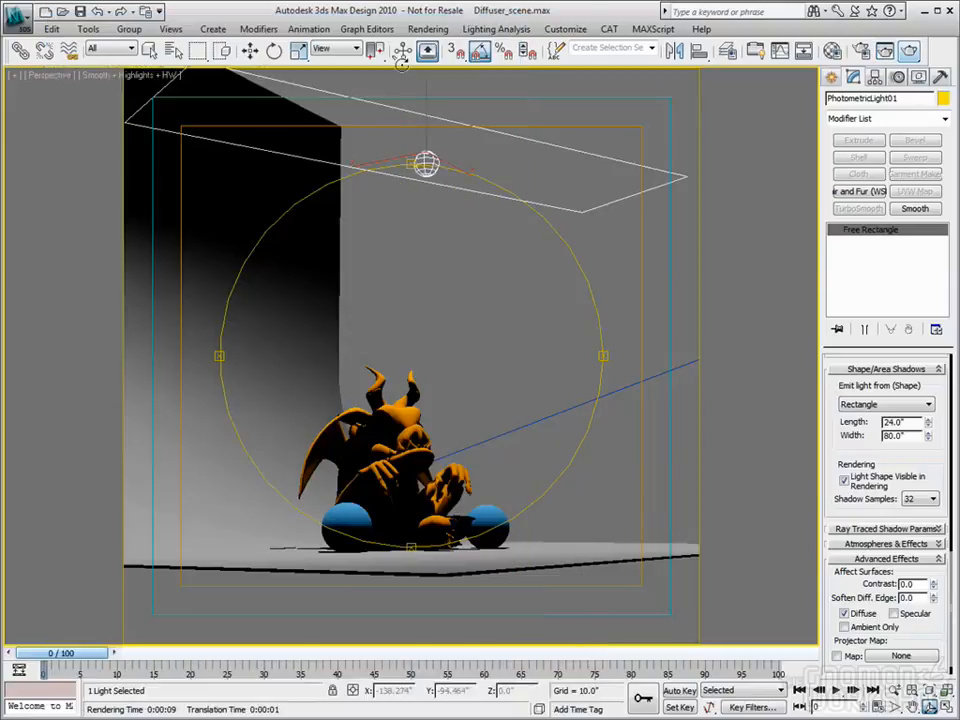
pyautogui.click(112, 48)
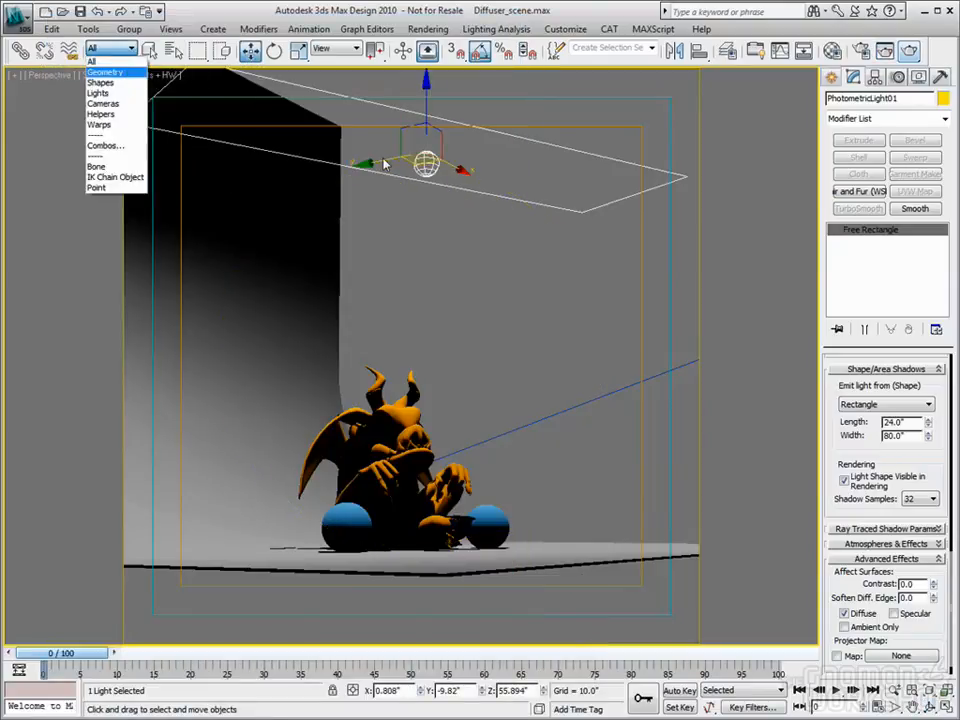
pyautogui.click(104, 72)
pyautogui.click(512, 356)
pyautogui.moveTo(178, 568); pyautogui.dragTo(472, 400)
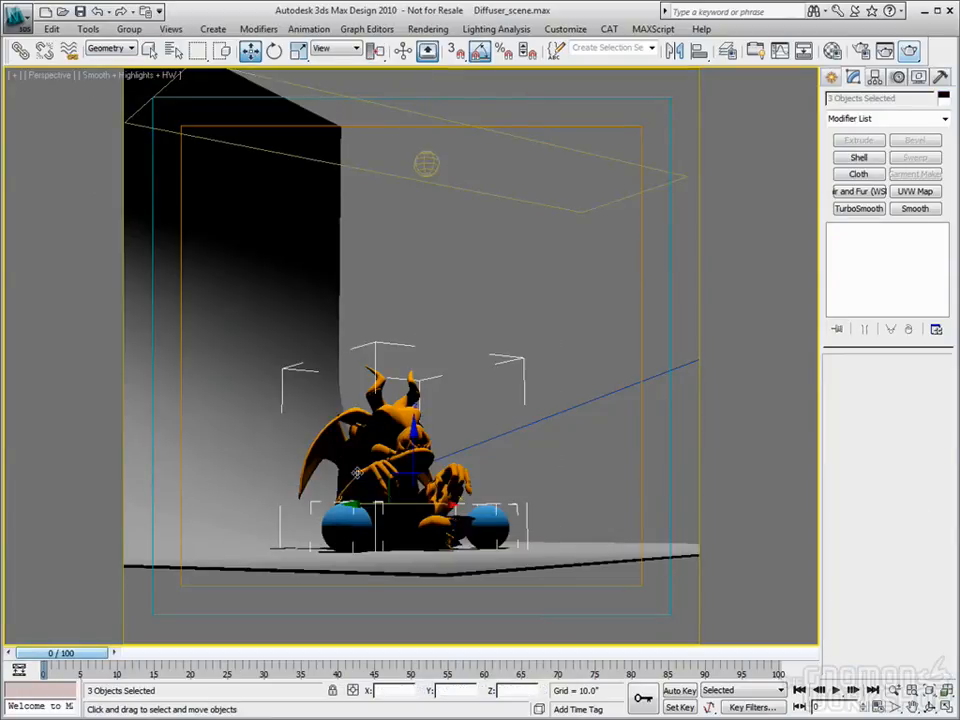
pyautogui.rightClick(470, 394)
pyautogui.click(489, 352)
# Unfreeze all objects and hide the curved backdrop
pyautogui.rightClick(371, 378)
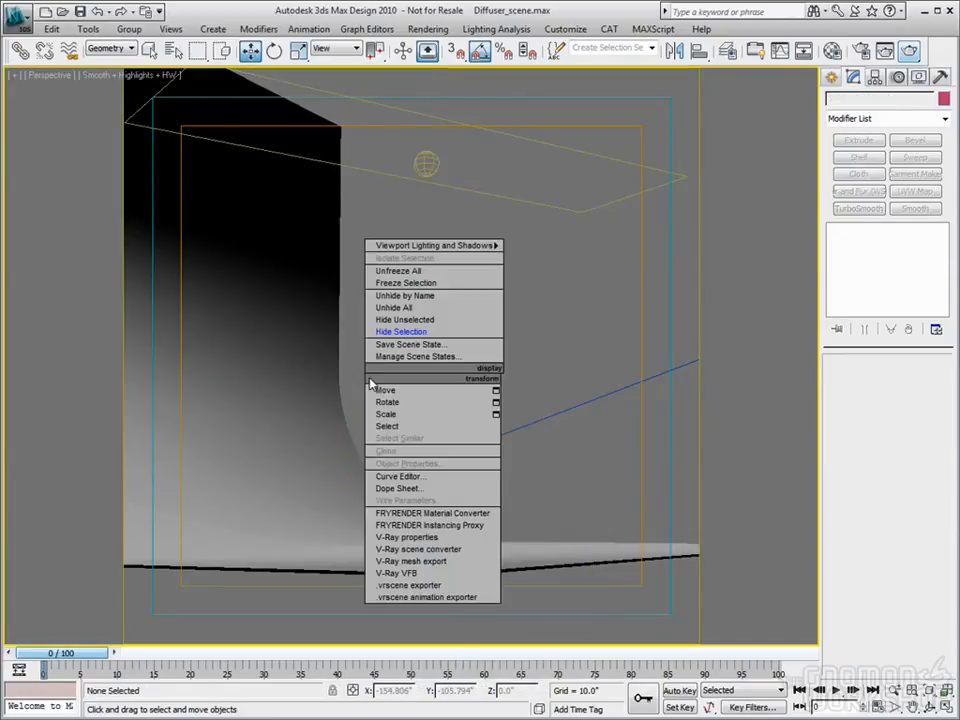
pyautogui.click(391, 272)
pyautogui.click(304, 317)
pyautogui.rightClick(291, 319)
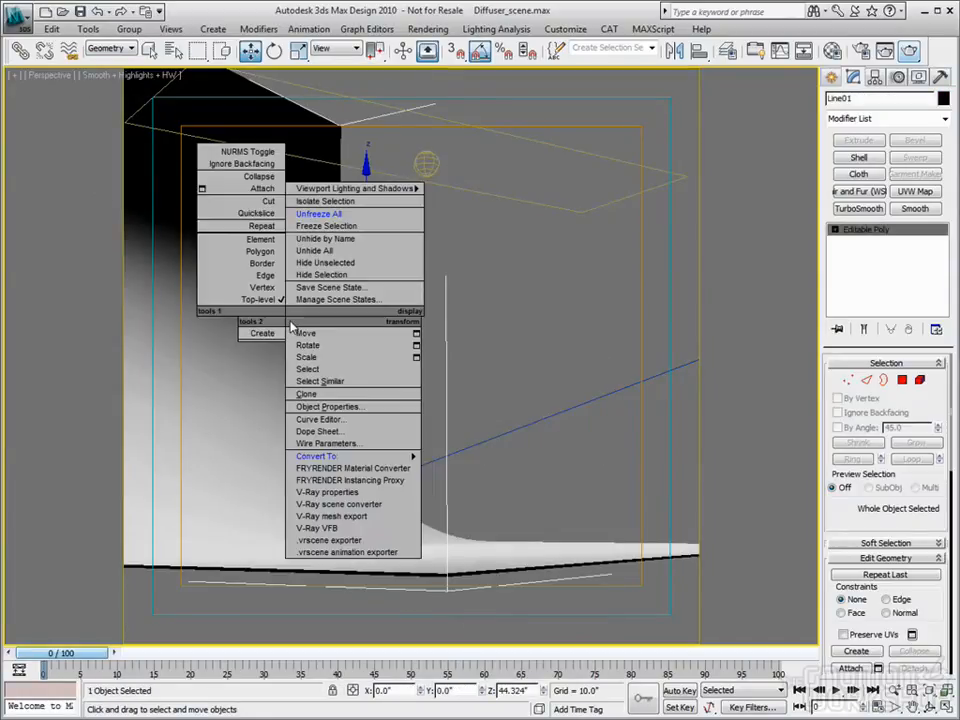
pyautogui.click(315, 274)
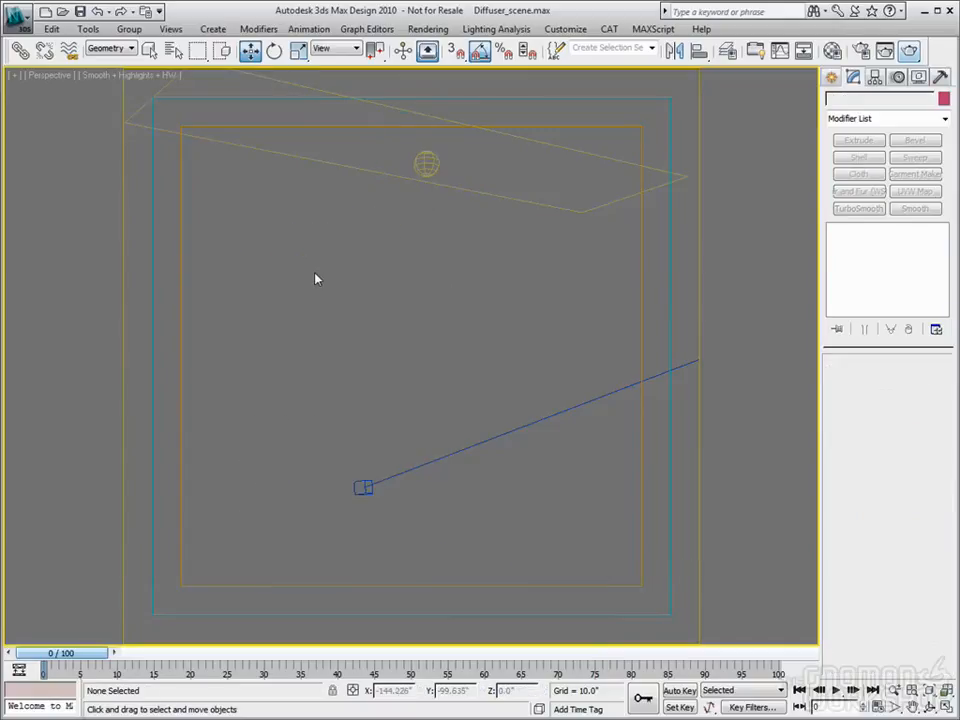
# Render the Perspective view with the backdrop hidden, and render it again with the backdrop restored
pyautogui.click(909, 51)
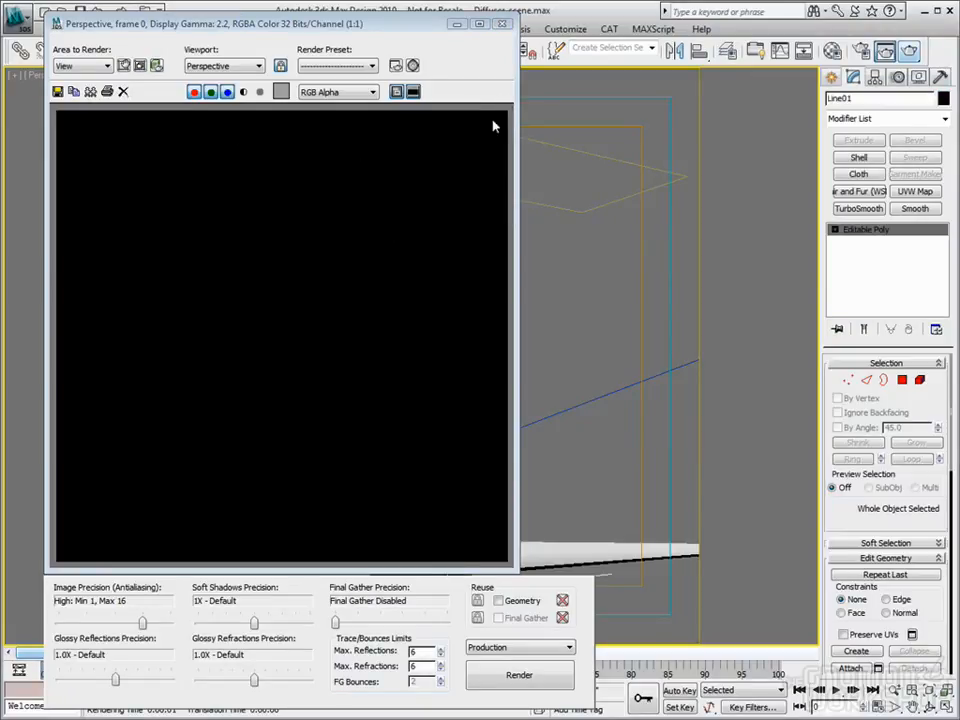
pyautogui.click(501, 23)
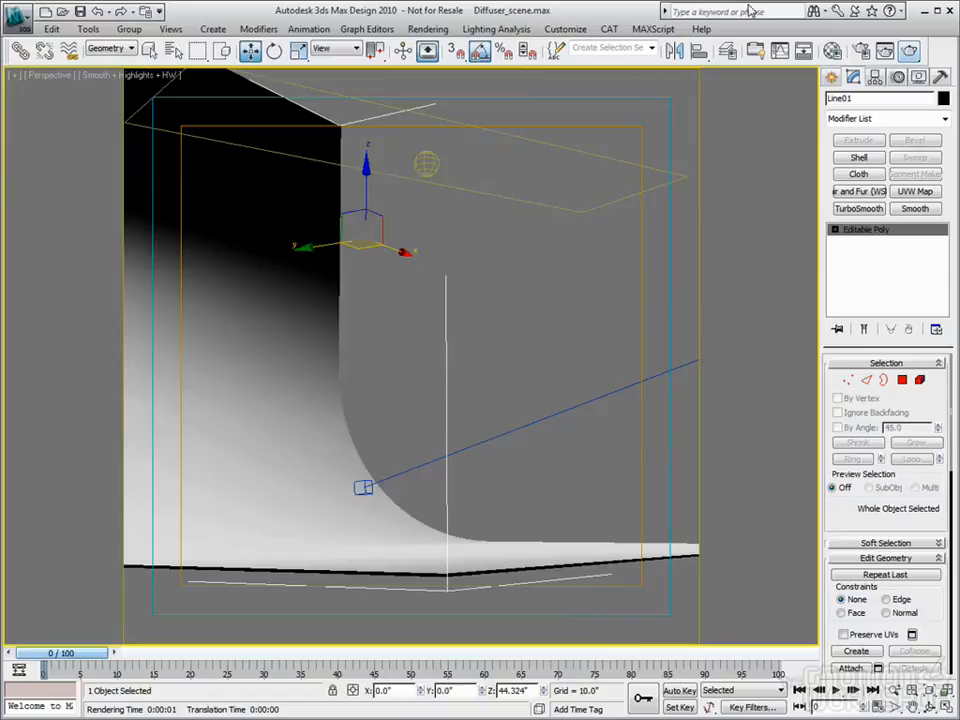
pyautogui.hotkey('shift', 'q')
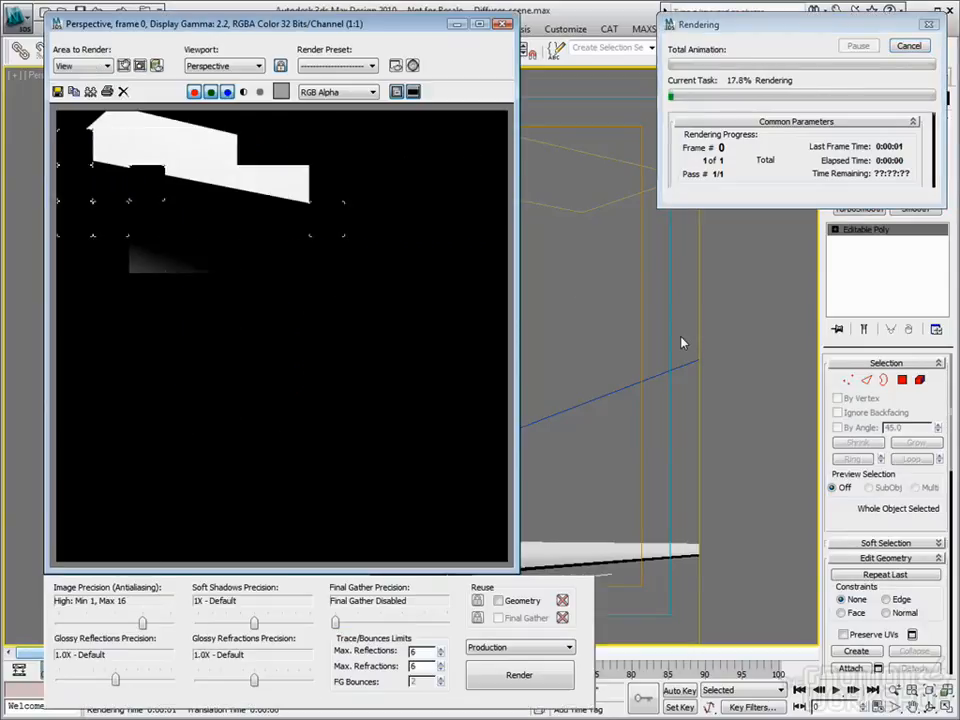